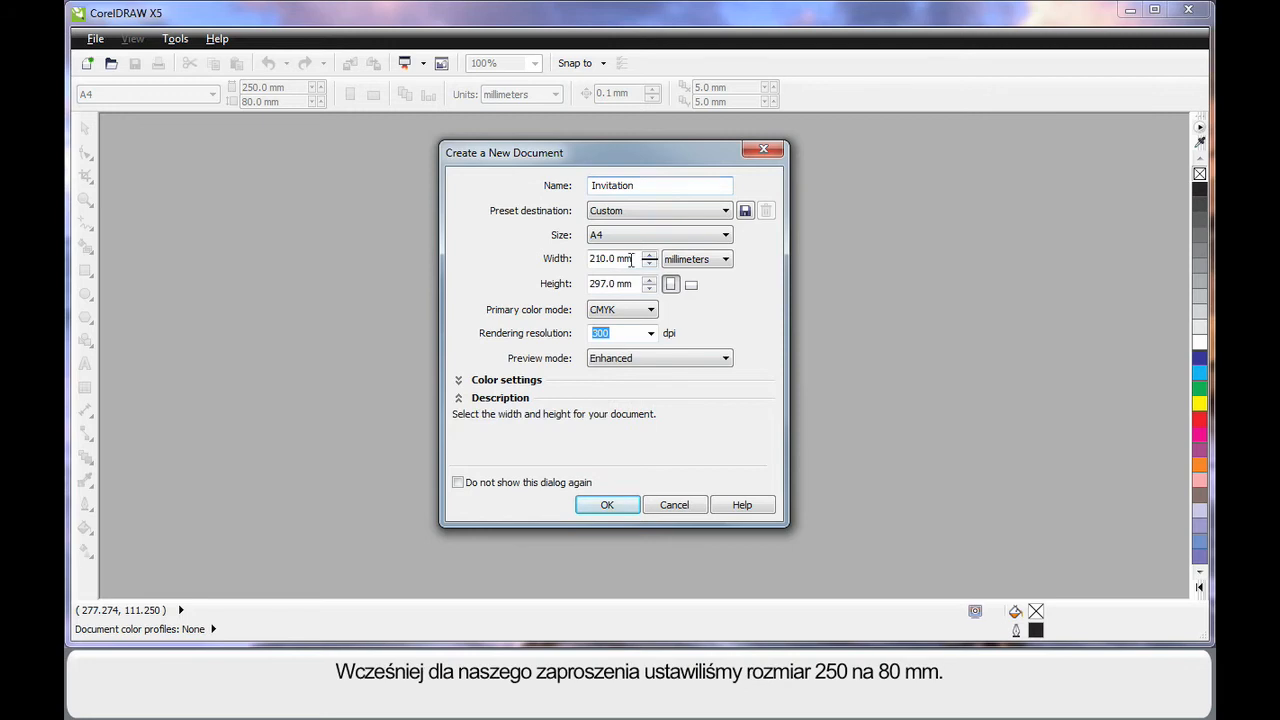
# Create the Invitation document with a custom page size of 250 mm wide by 80 mm high
pyautogui.write('2')
pyautogui.press('Tab')
pyautogui.write('80')
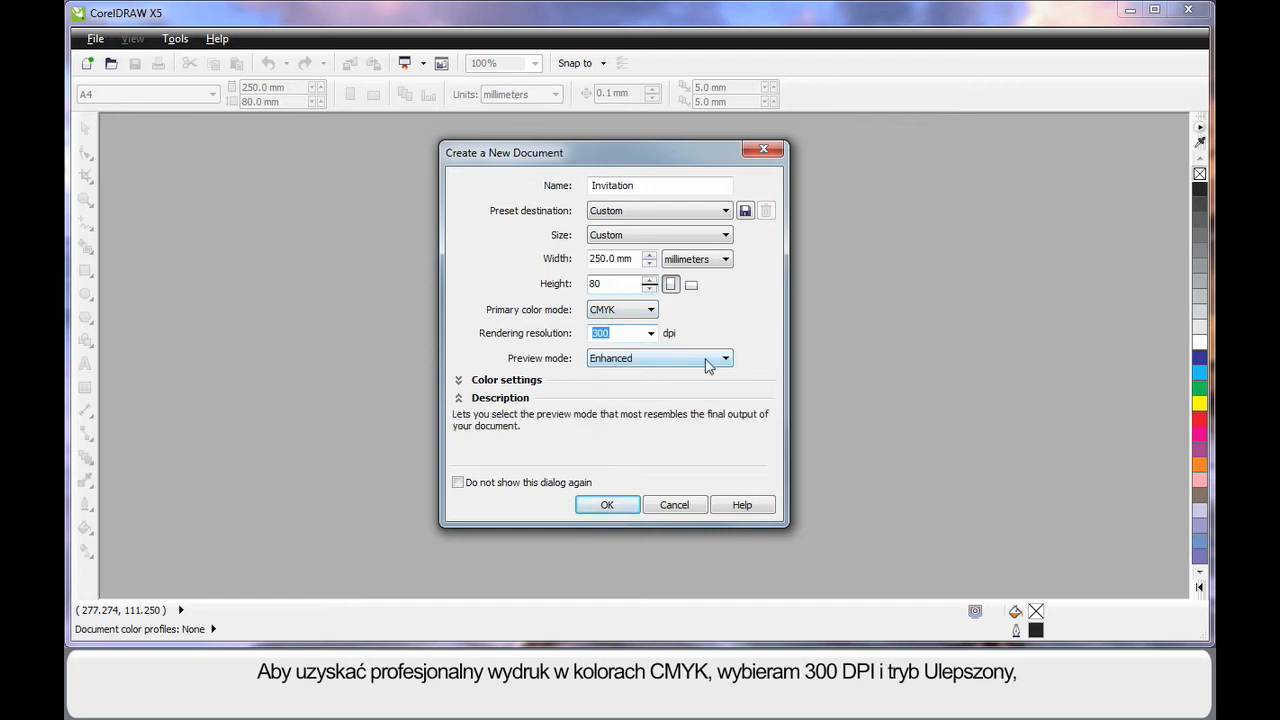
pyautogui.click(610, 504)
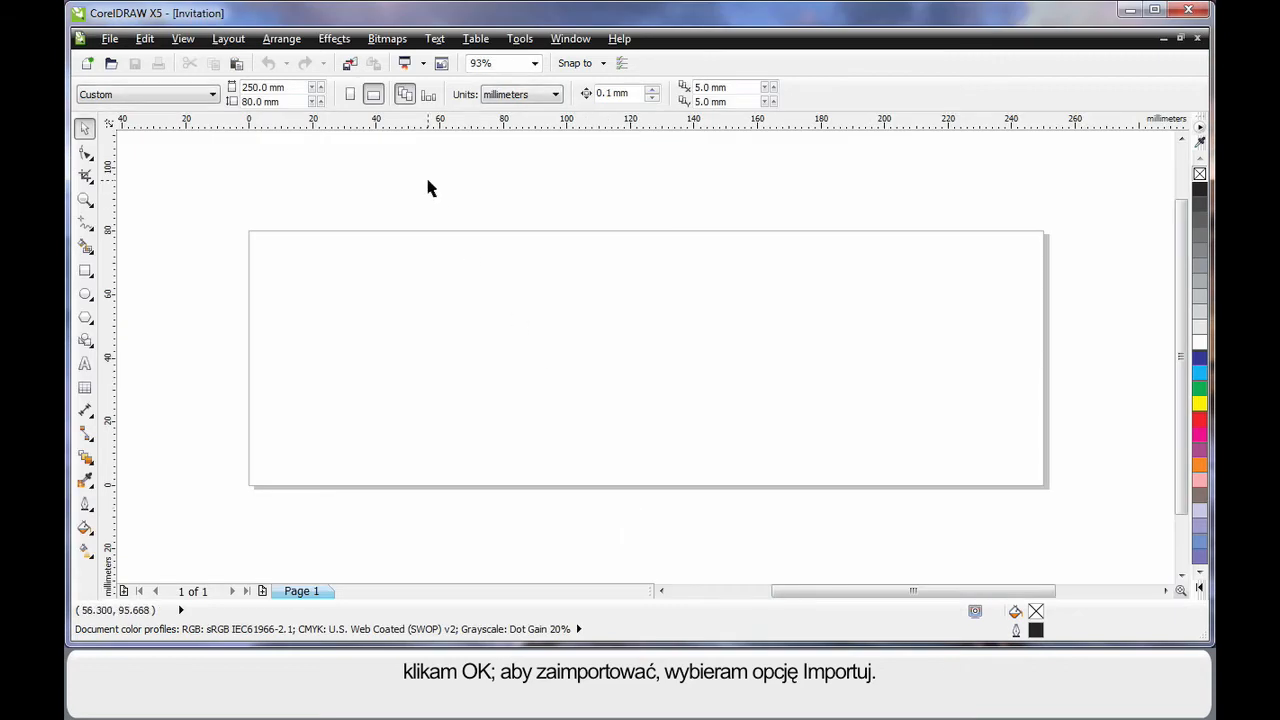
# Import Invitation.cpt at its original size, centre it on the page, and deselect it
pyautogui.click(350, 66)
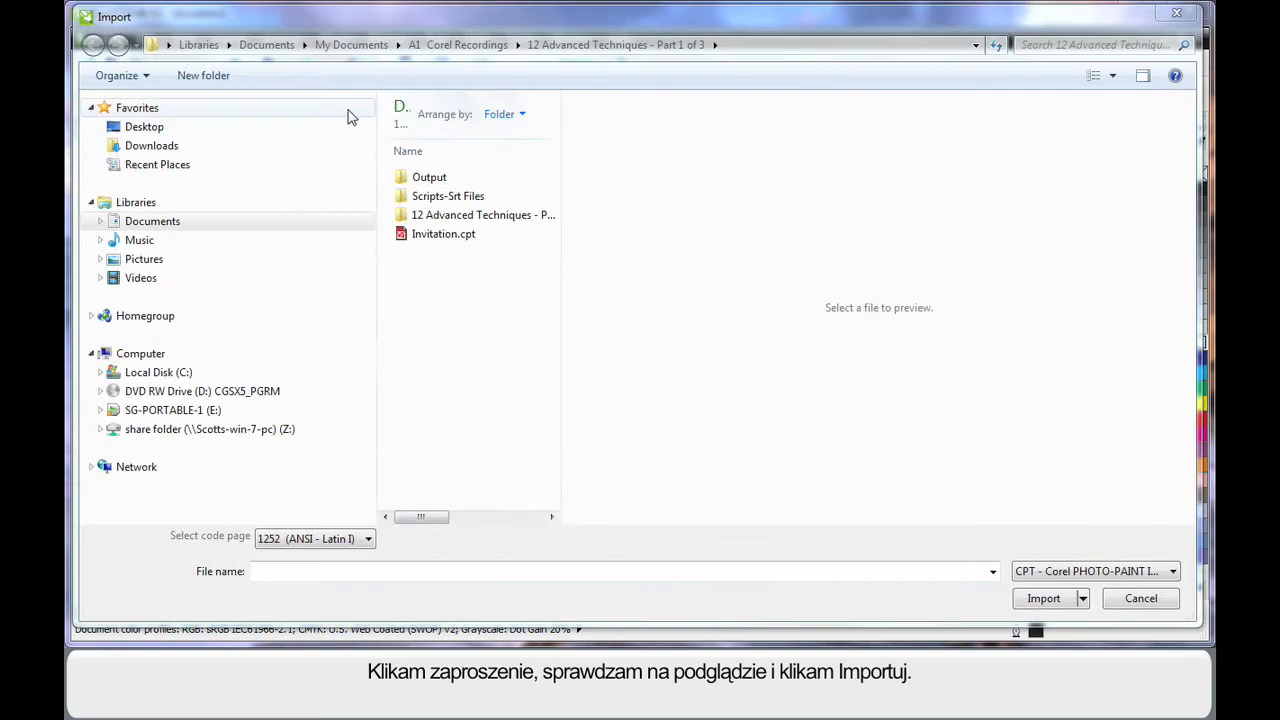
pyautogui.click(450, 236)
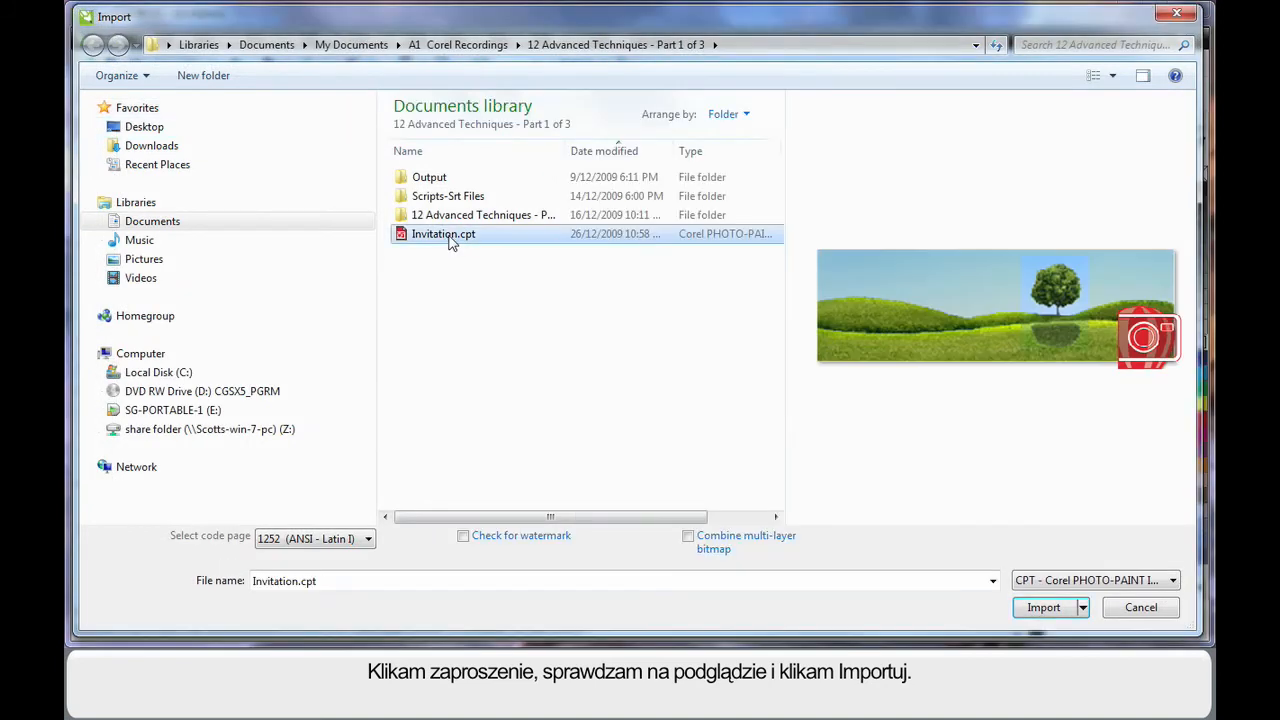
pyautogui.click(1045, 608)
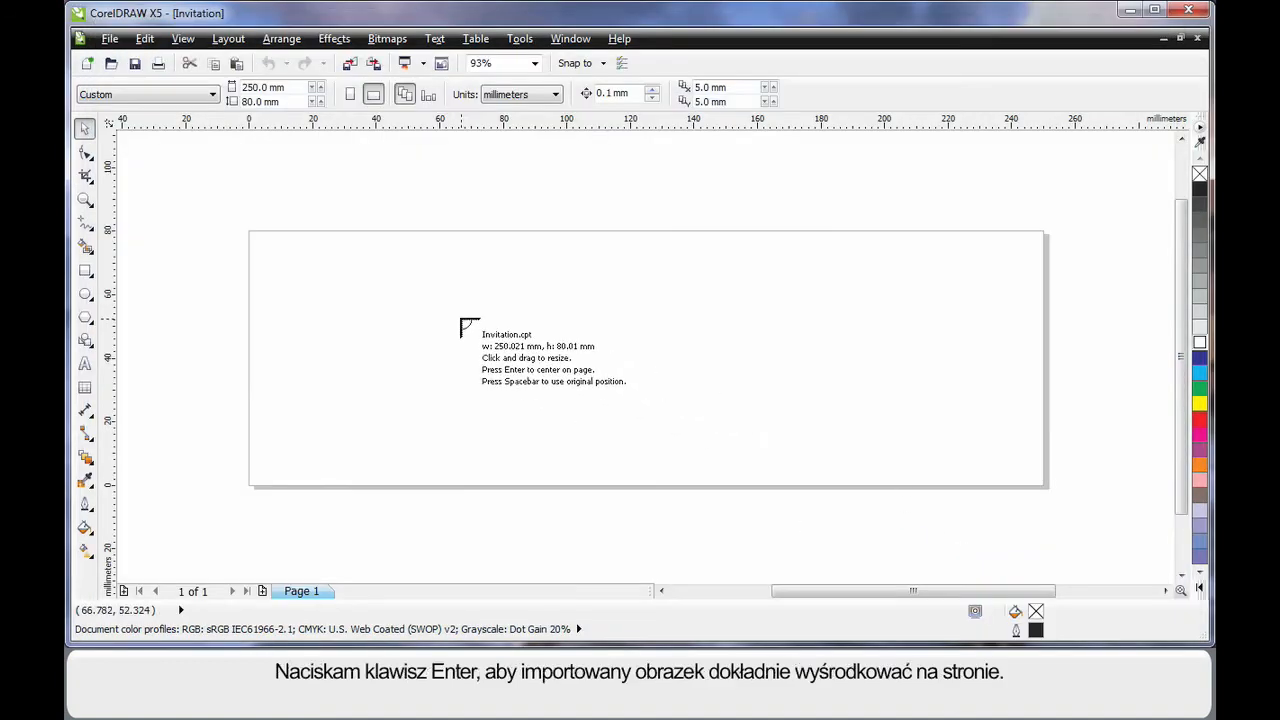
pyautogui.press('Return')
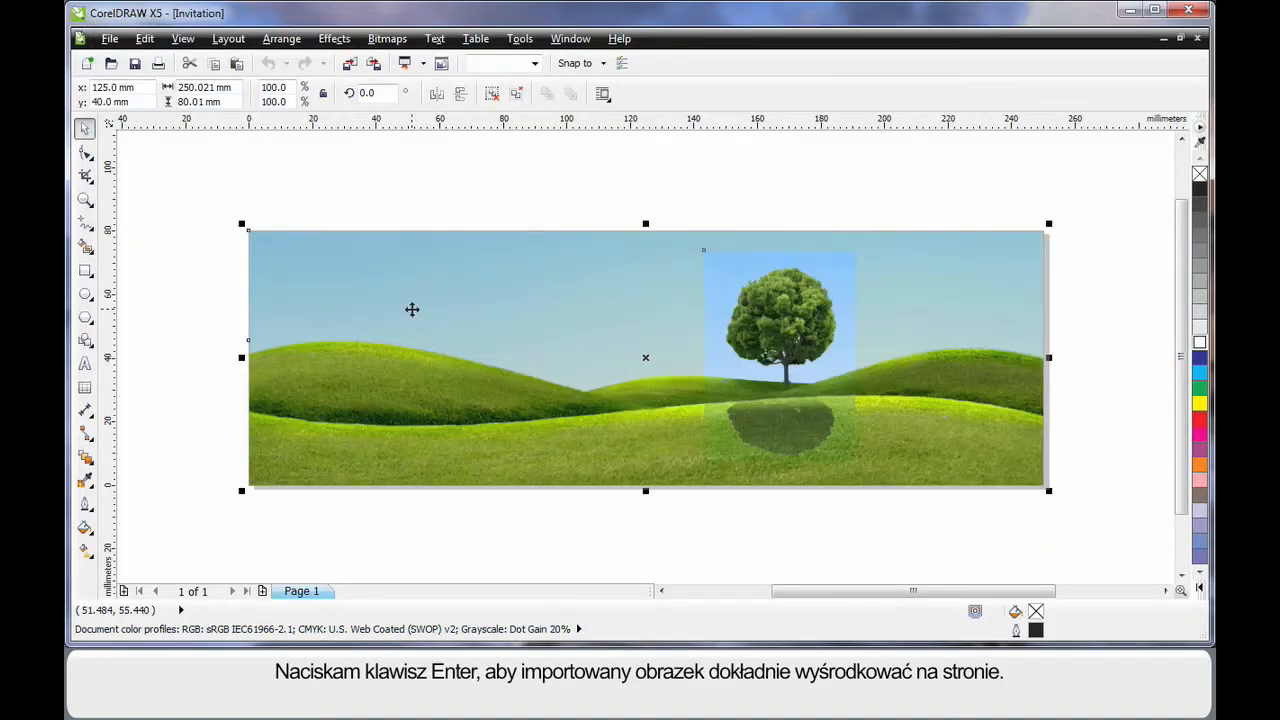
pyautogui.click(354, 541)
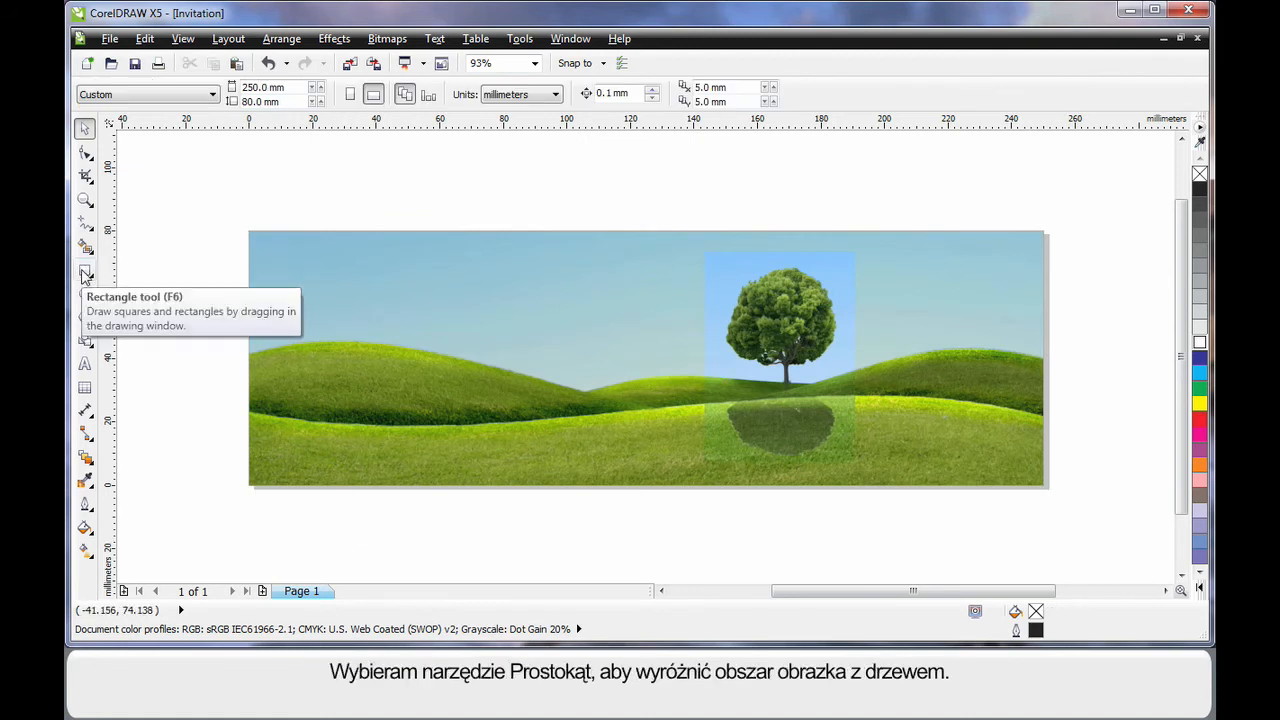
# Draw a rectangle about 47 by 66 mm around the tree area and give it a white 3.0 pt outline
pyautogui.click(84, 272)
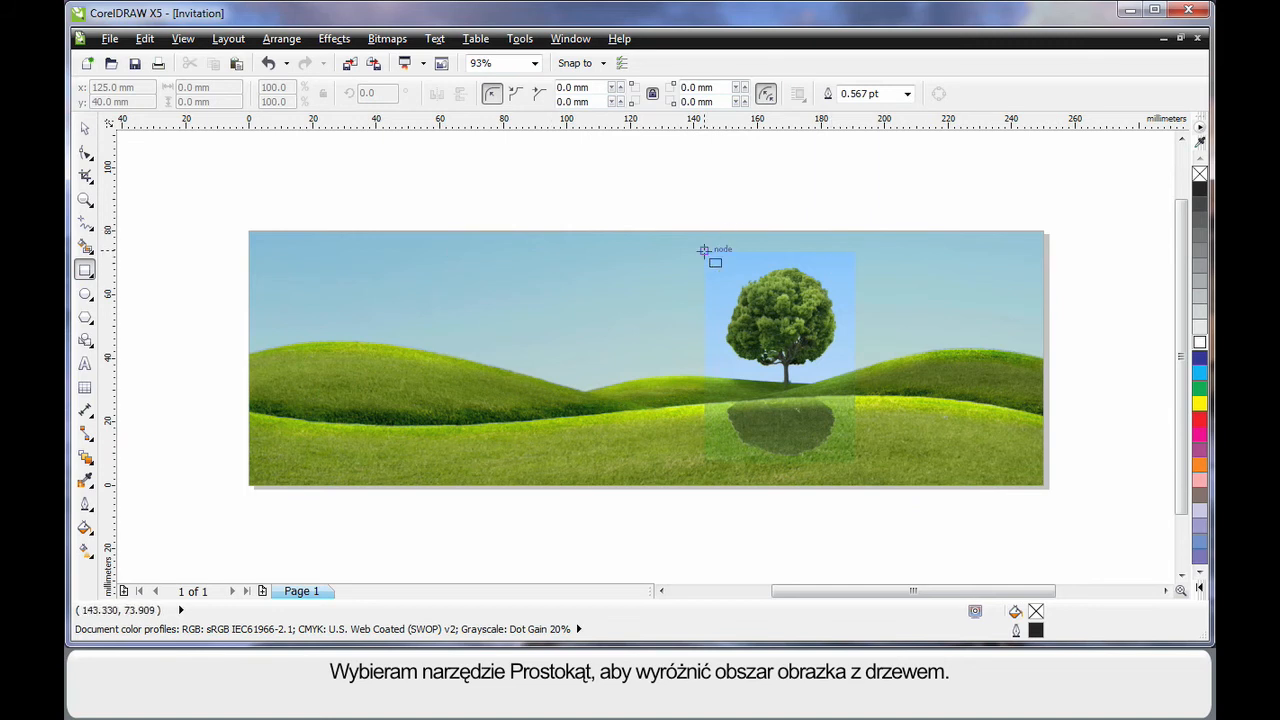
pyautogui.moveTo(704, 250); pyautogui.dragTo(857, 463)
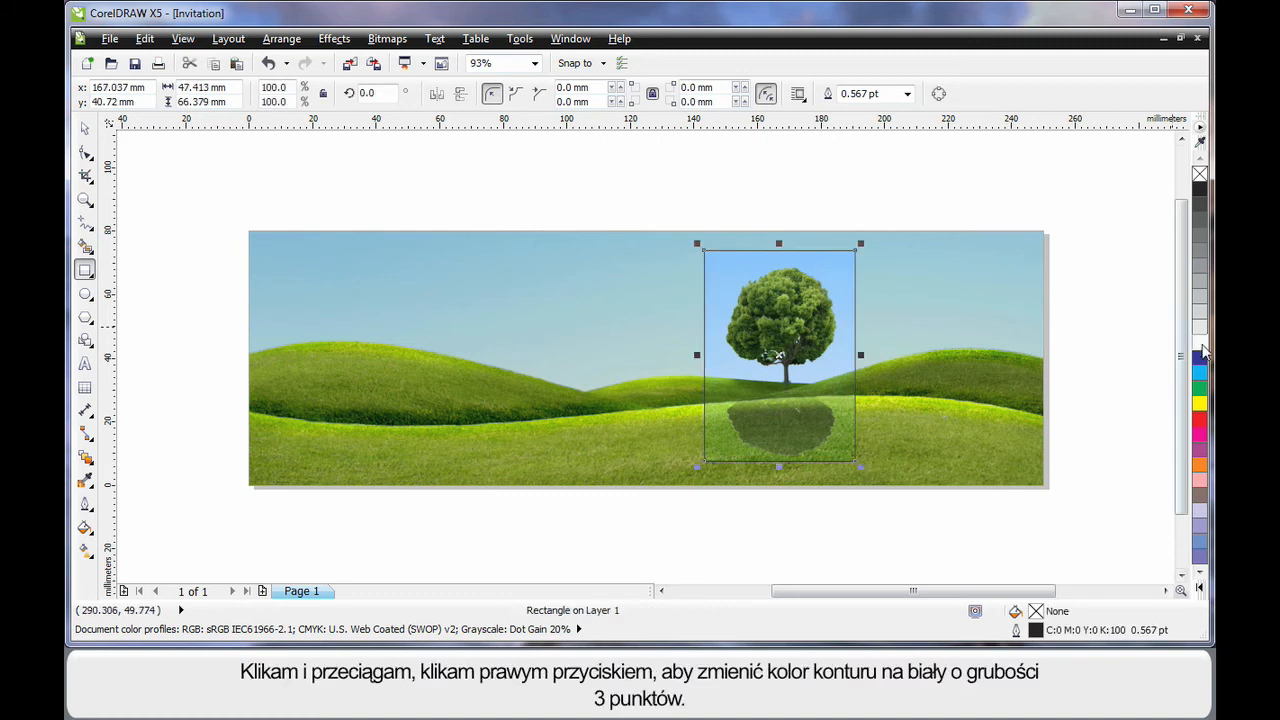
pyautogui.rightClick(1199, 346)
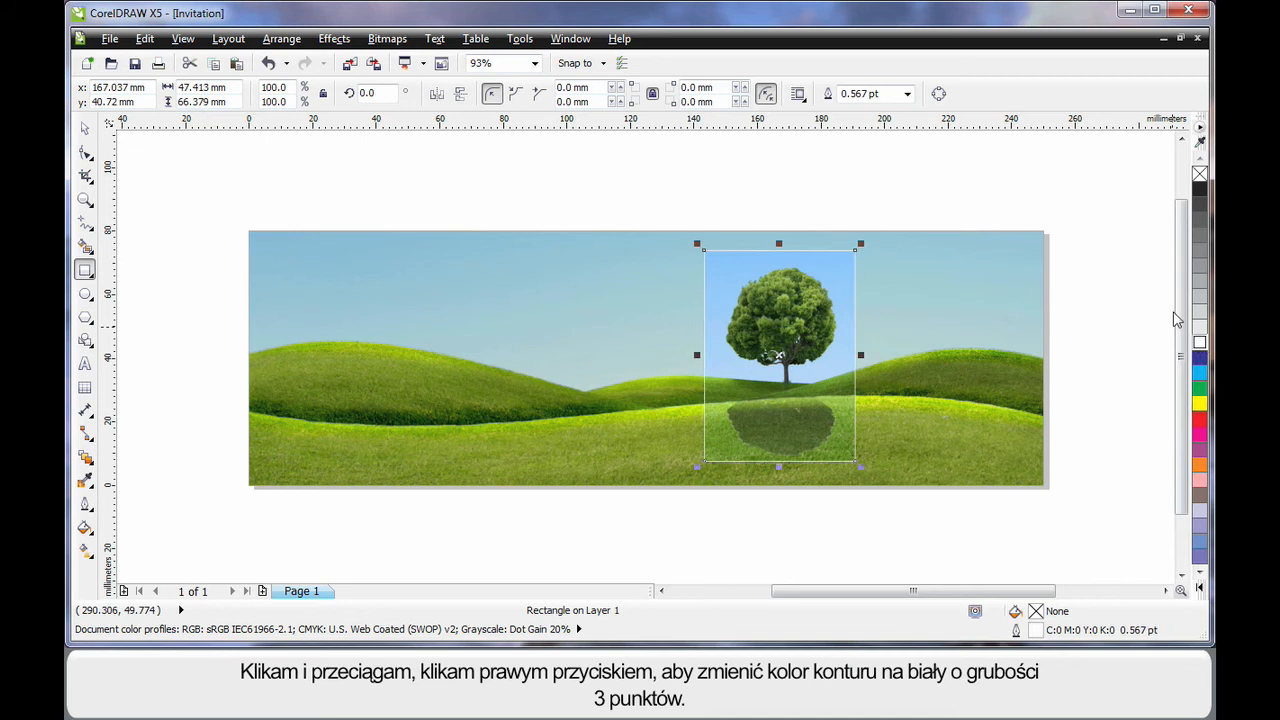
pyautogui.click(907, 93)
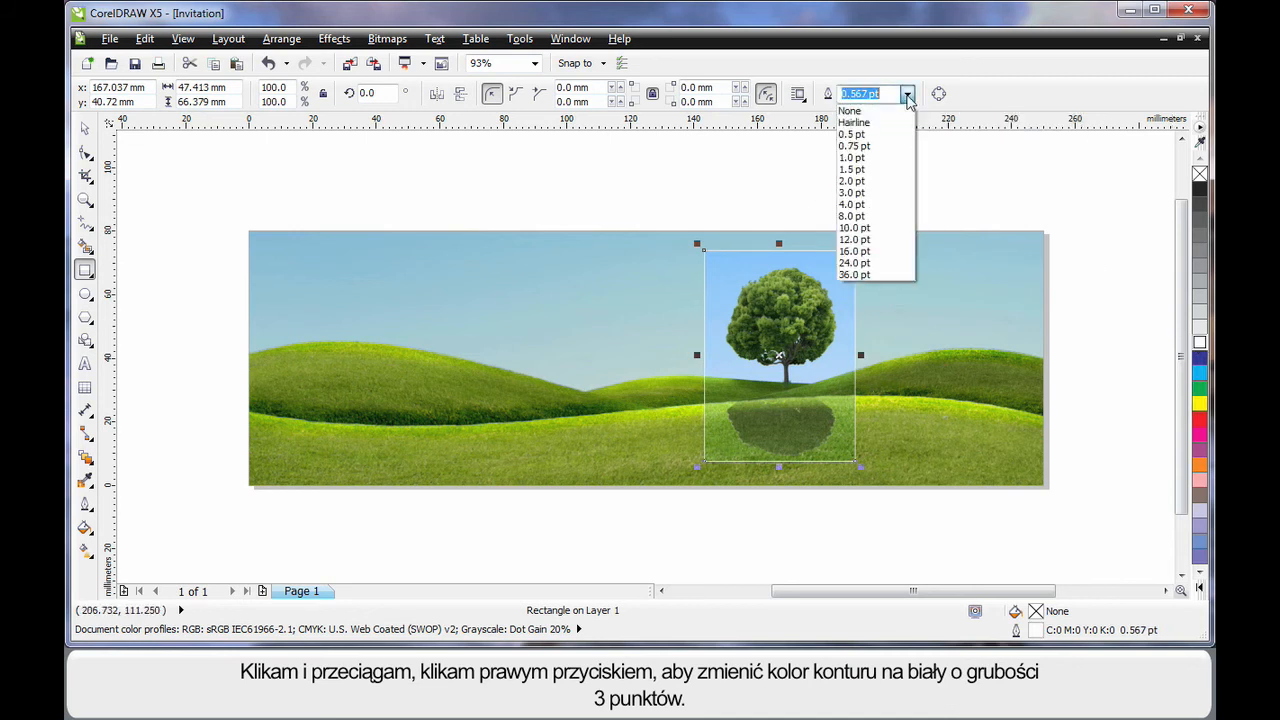
pyautogui.click(880, 195)
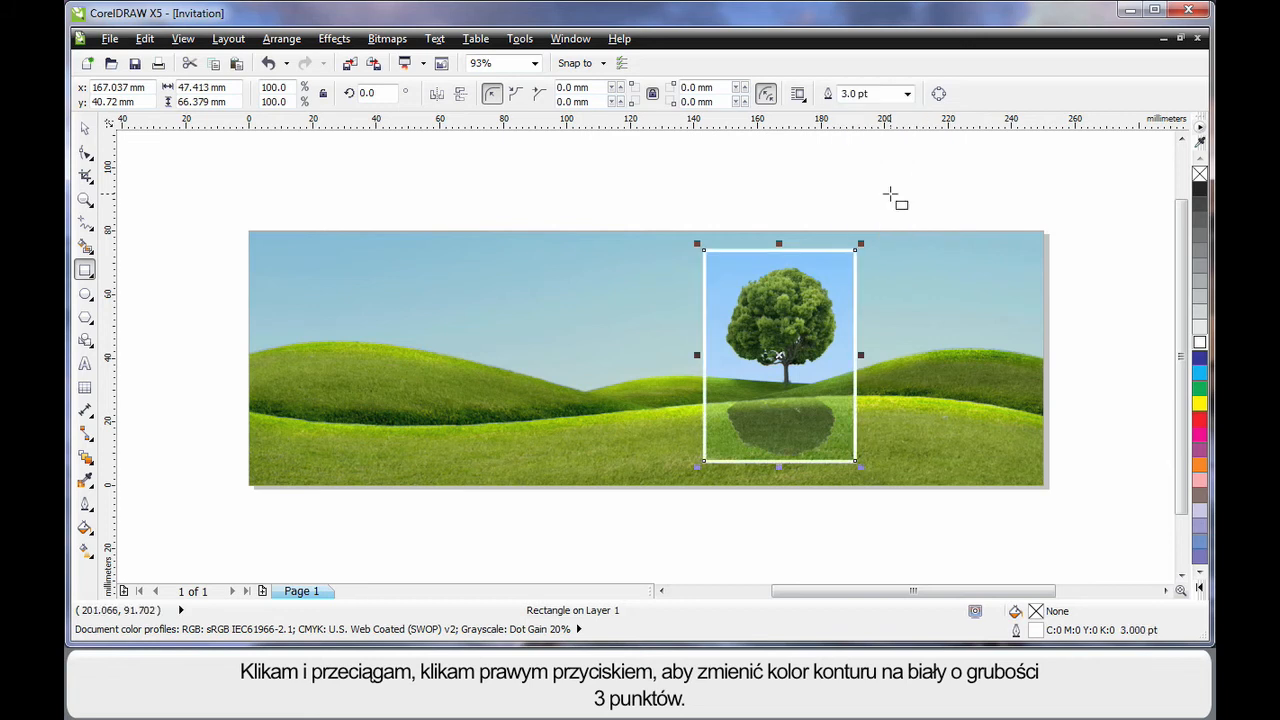
# Round the corners of the tree's rectangle with a 1 mm radius and deselect it
pyautogui.moveTo(603, 88); pyautogui.dragTo(524, 87)
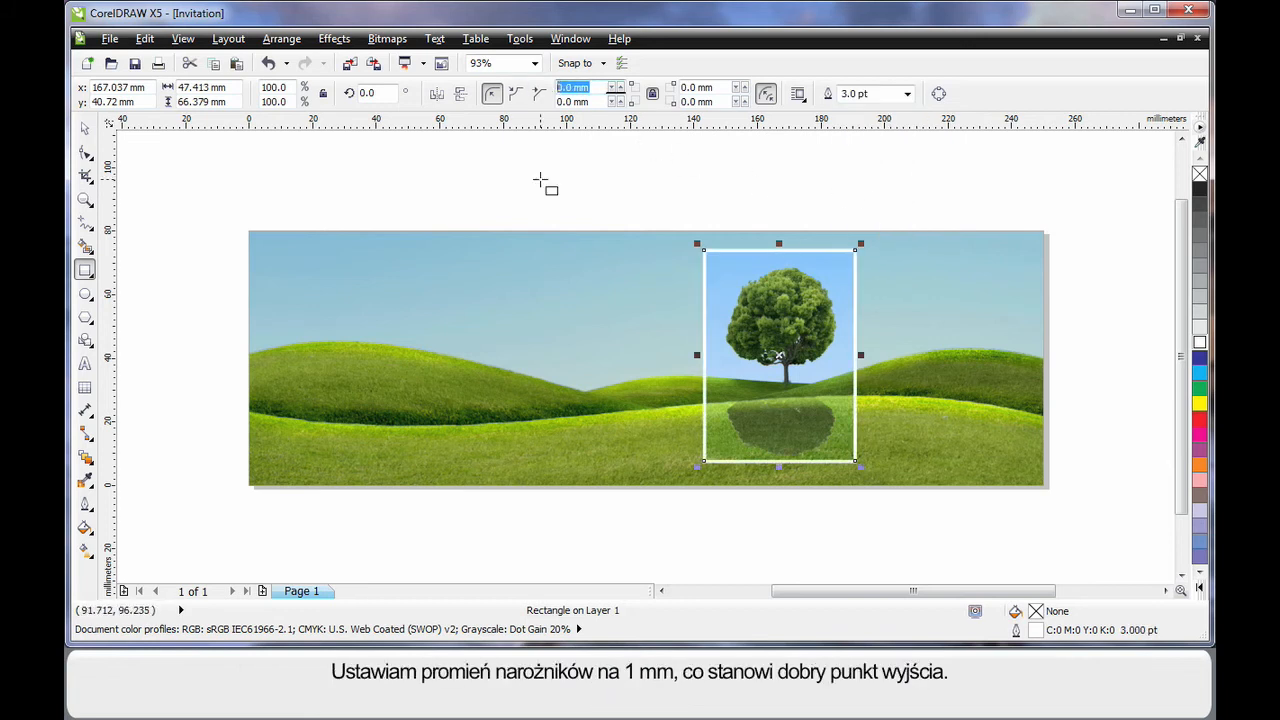
pyautogui.write('1')
pyautogui.press('Return')
pyautogui.press('space')
pyautogui.press('Escape')
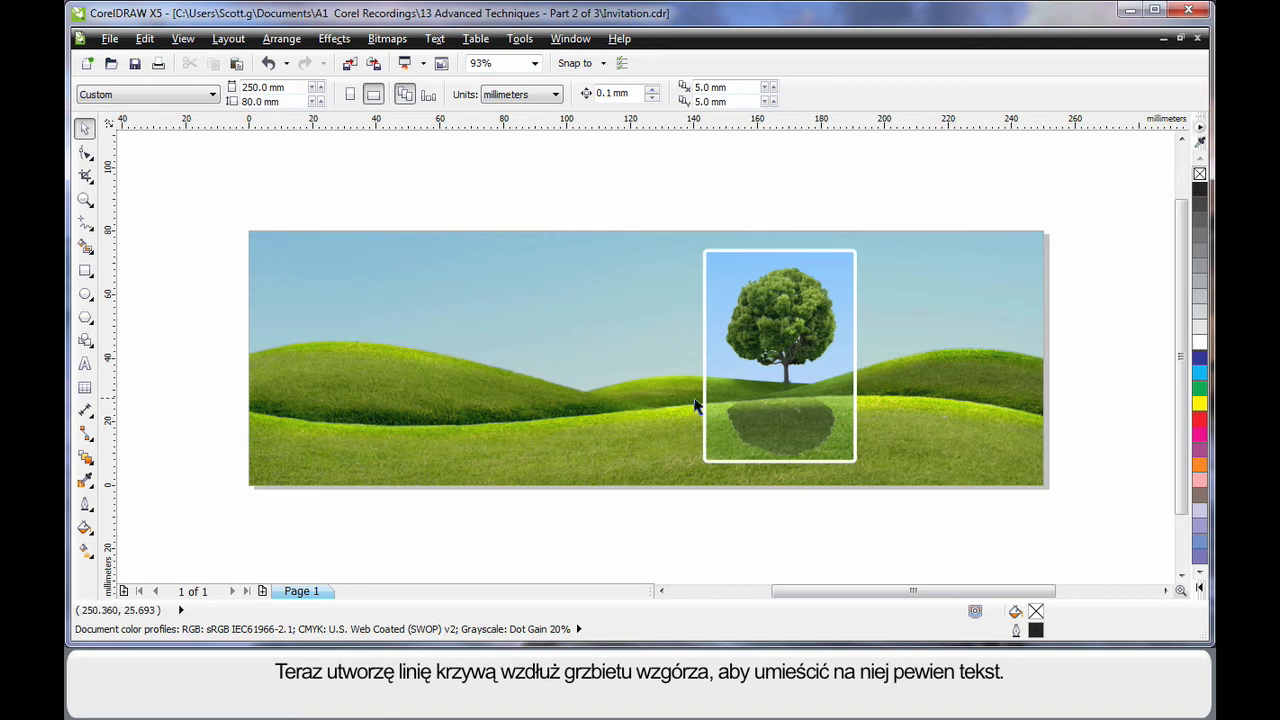
# Draw a B-spline about 250 mm long across the page, following the front hill's ridge through its valley and crest
pyautogui.click(91, 234)
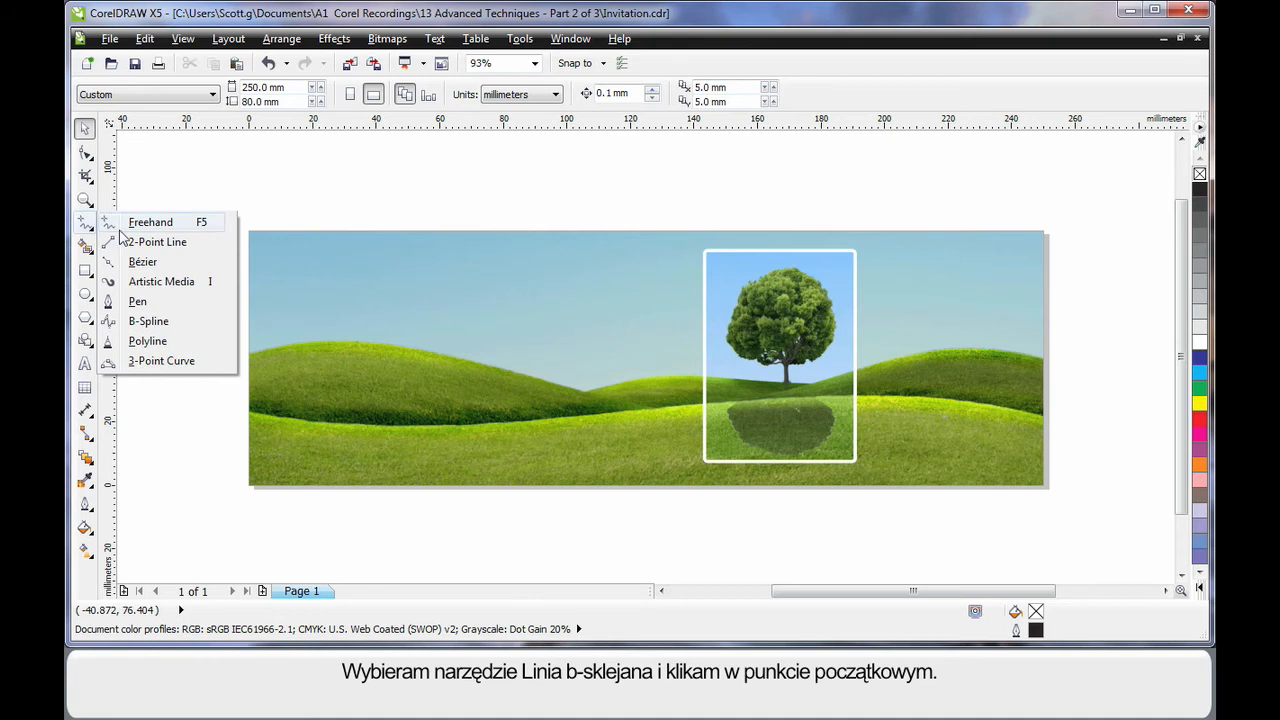
pyautogui.click(168, 322)
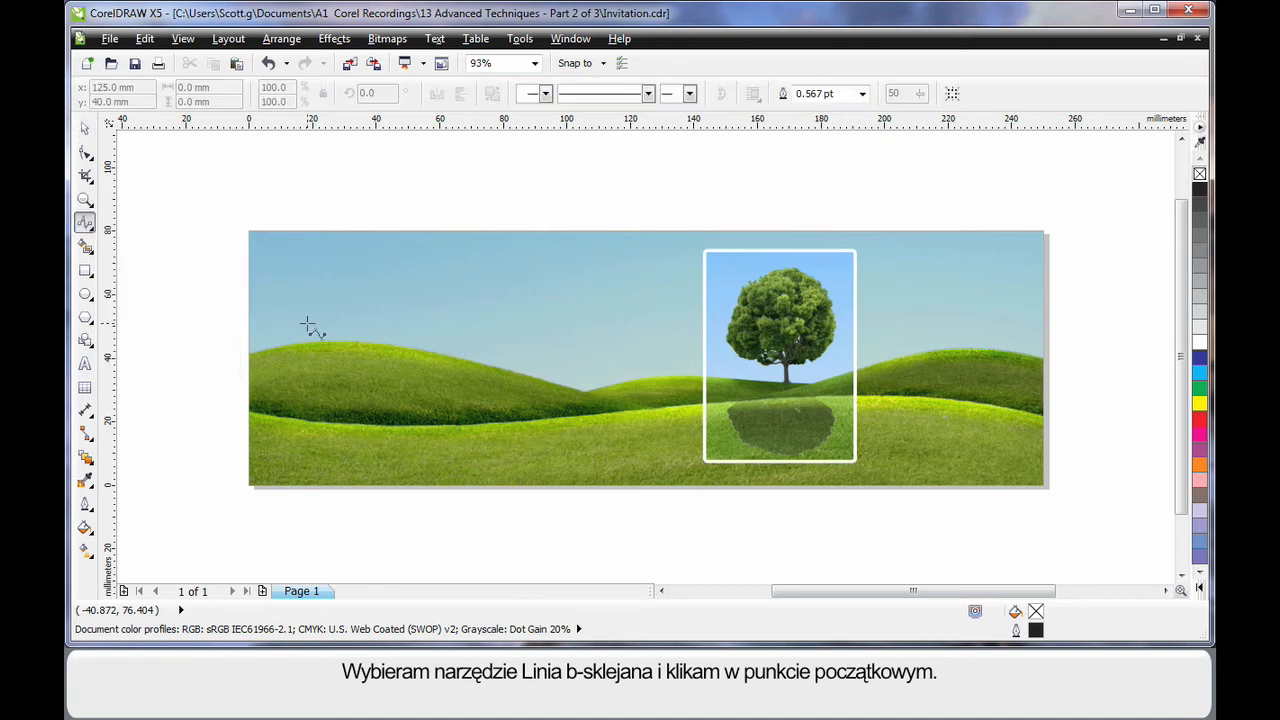
pyautogui.click(249, 412)
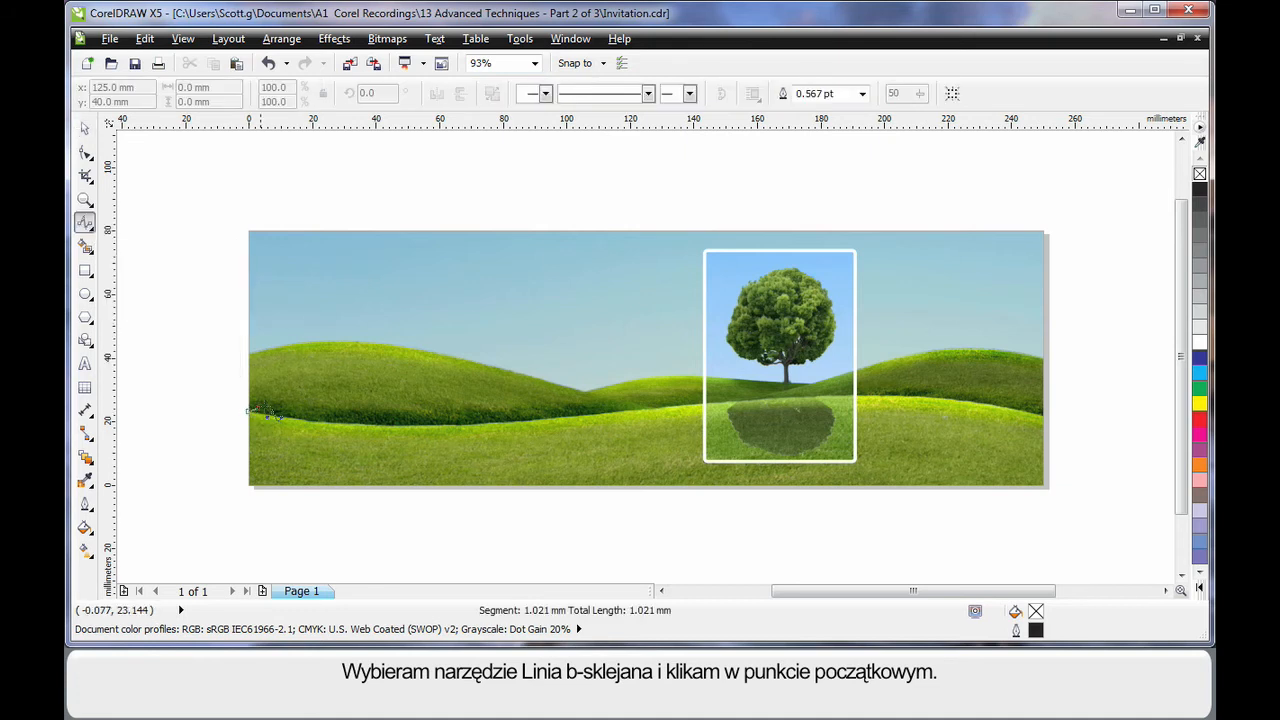
pyautogui.click(420, 428)
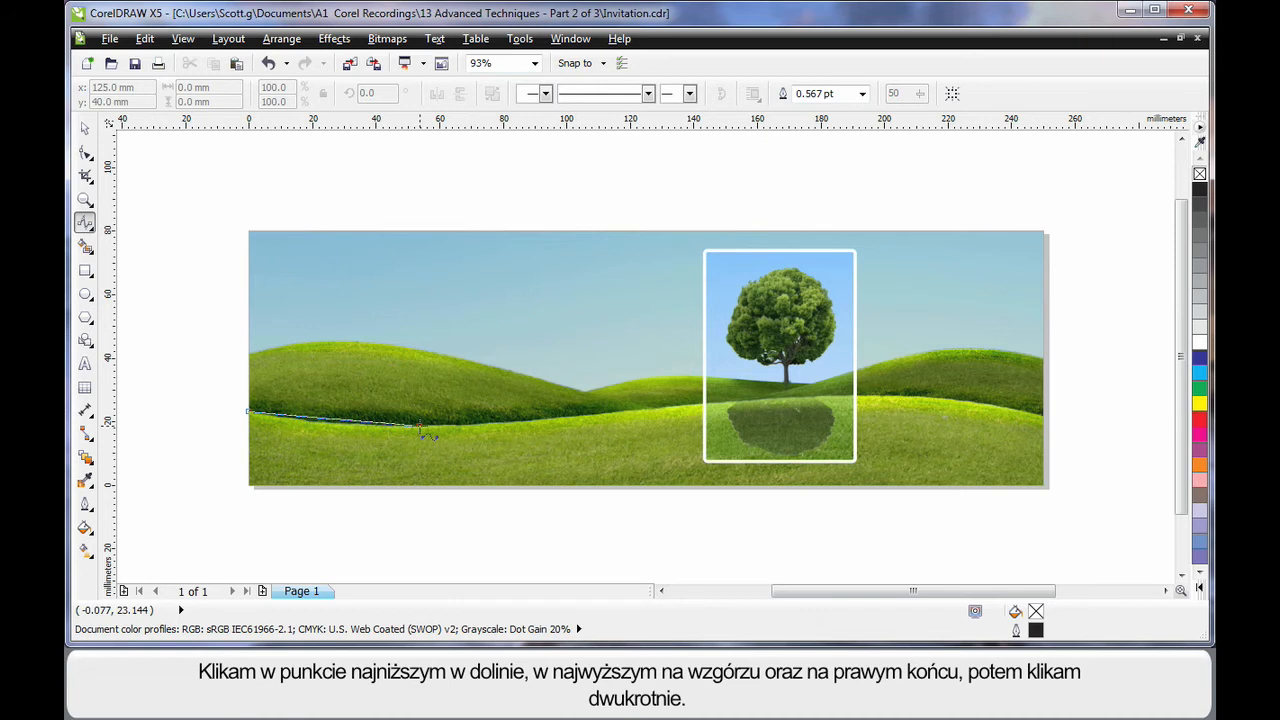
pyautogui.click(870, 403)
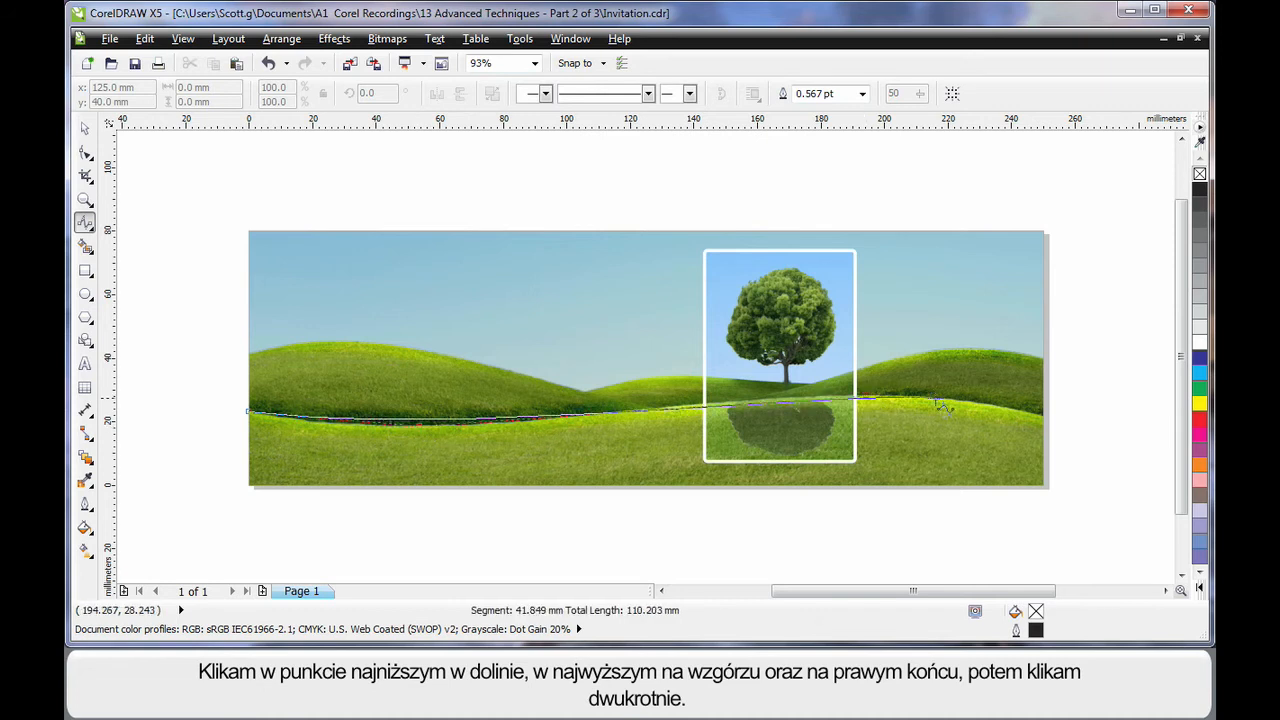
pyautogui.doubleClick(1048, 413)
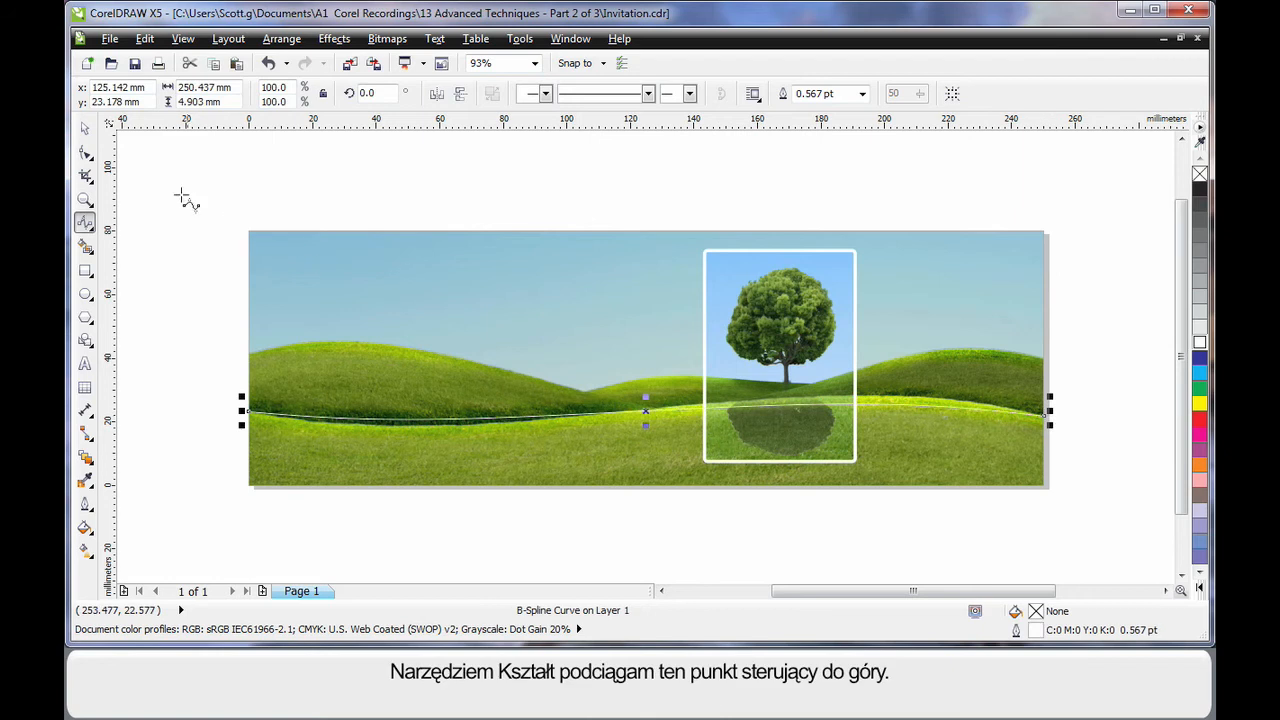
# Reshape the B-spline to match the ridge, raising its crest control point and lowering its valley control point, and deselect it
pyautogui.click(84, 154)
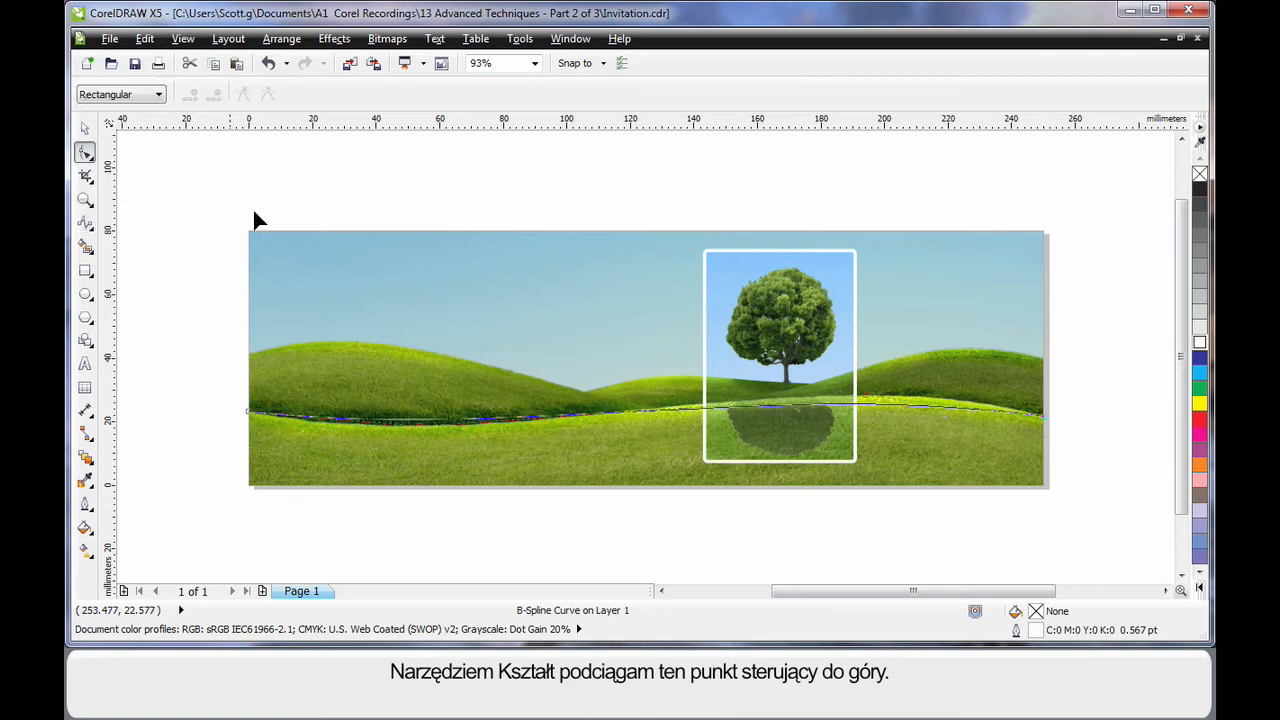
pyautogui.moveTo(867, 401); pyautogui.dragTo(874, 382)
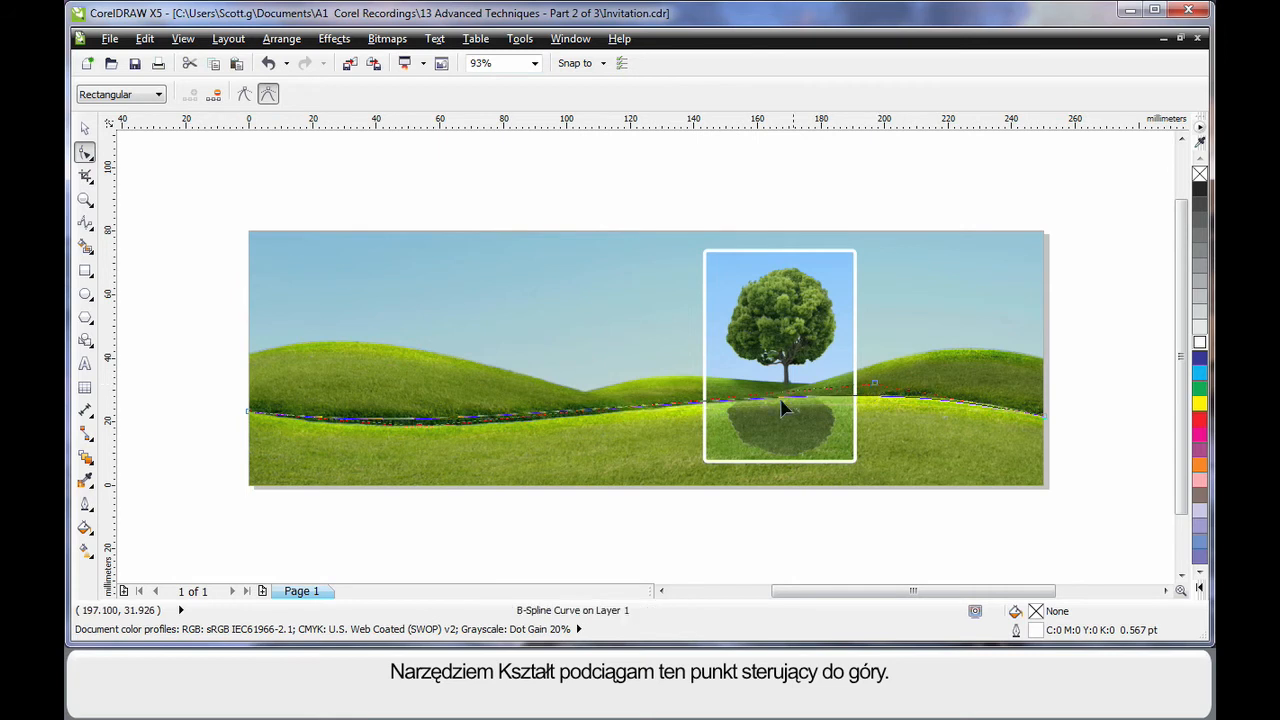
pyautogui.moveTo(421, 428); pyautogui.dragTo(417, 439)
pyautogui.moveTo(877, 382); pyautogui.dragTo(872, 382)
pyautogui.press('space')
pyautogui.click(716, 521)
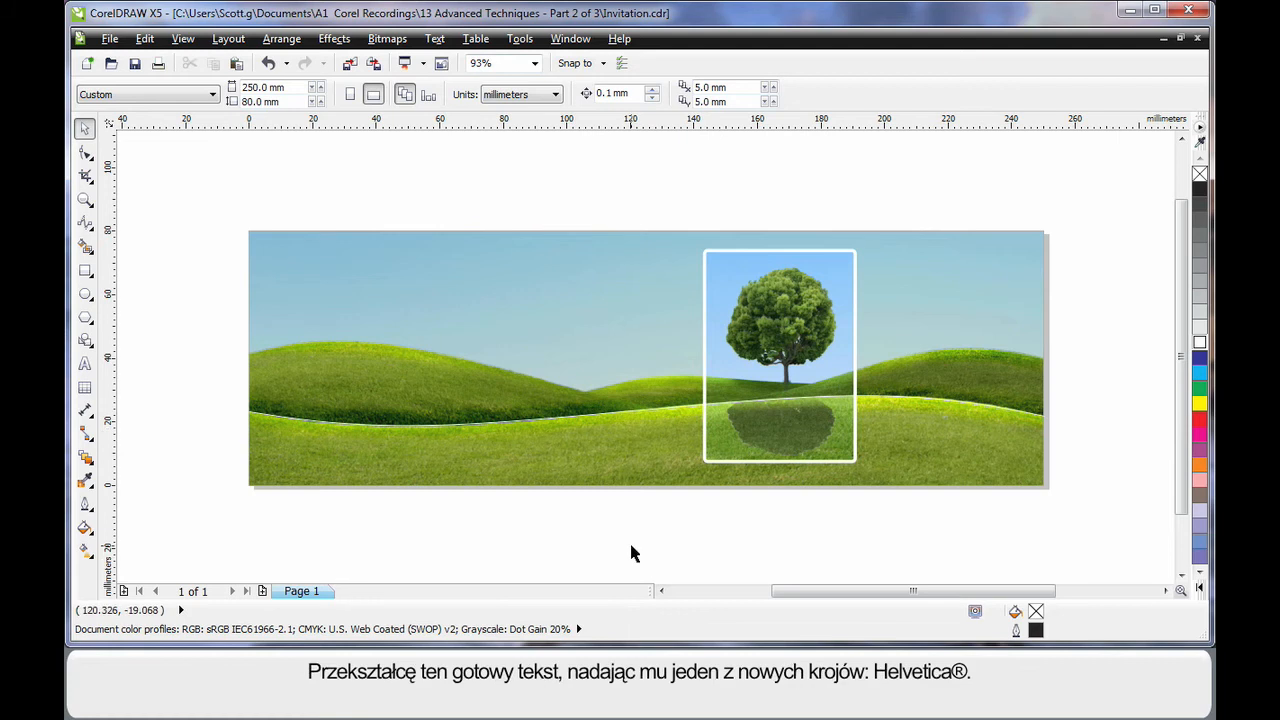
# Paste the prepared environment slogan and set its font to HelveticaNeueLT Pro 55 Roman
pyautogui.hotkey('ctrl', 'v')
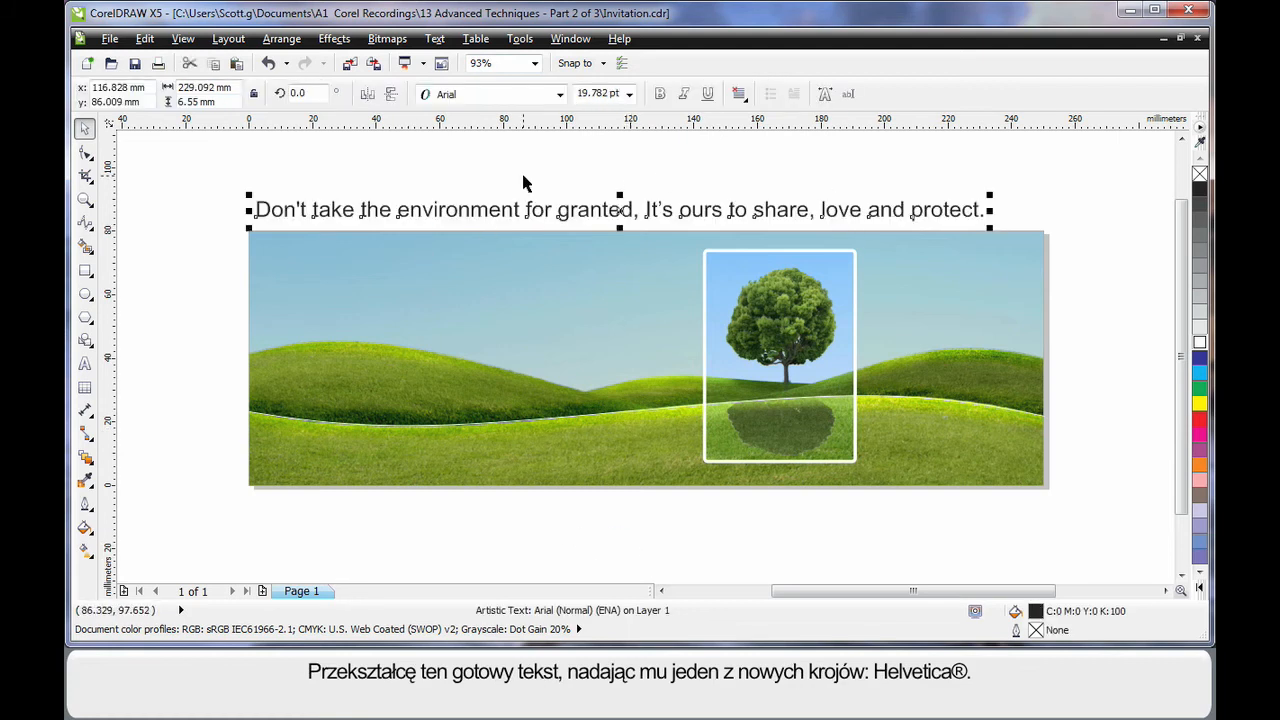
pyautogui.click(560, 95)
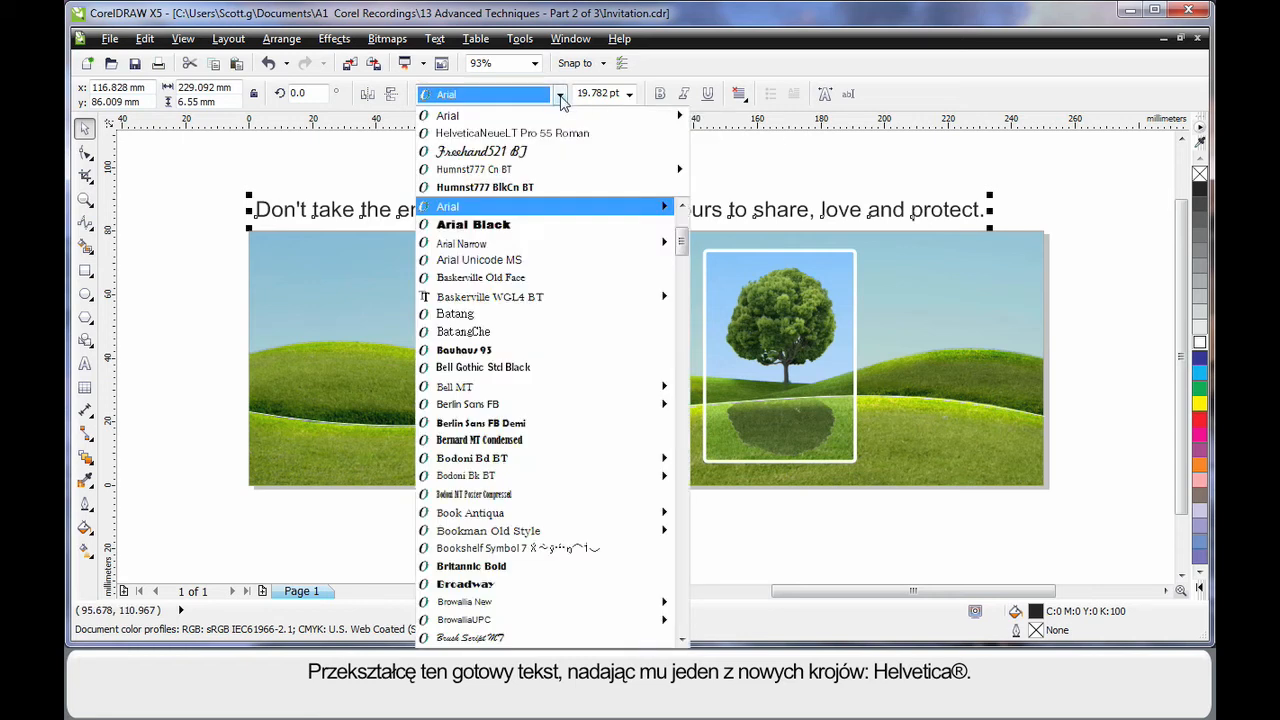
pyautogui.click(518, 135)
pyautogui.click(755, 162)
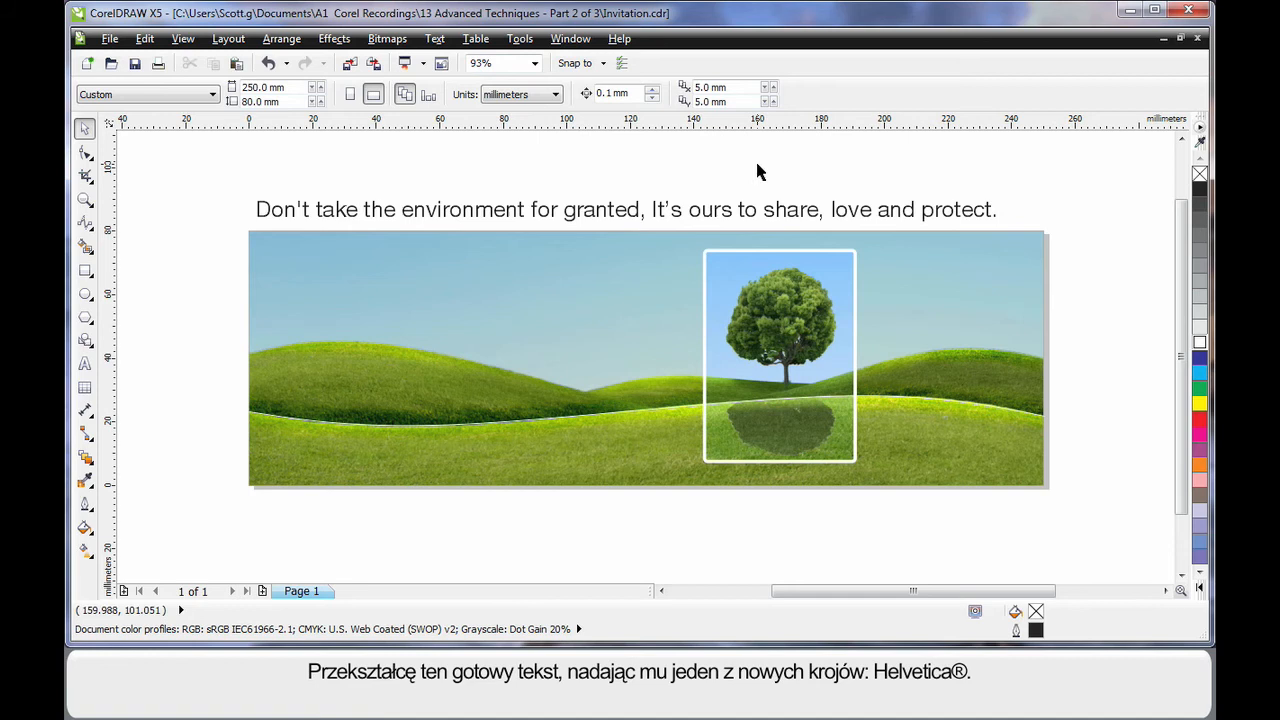
# Fit the slogan to the ridge curve, starting about 3.4 mm from the page's left edge, and fill the text white
pyautogui.click(740, 212)
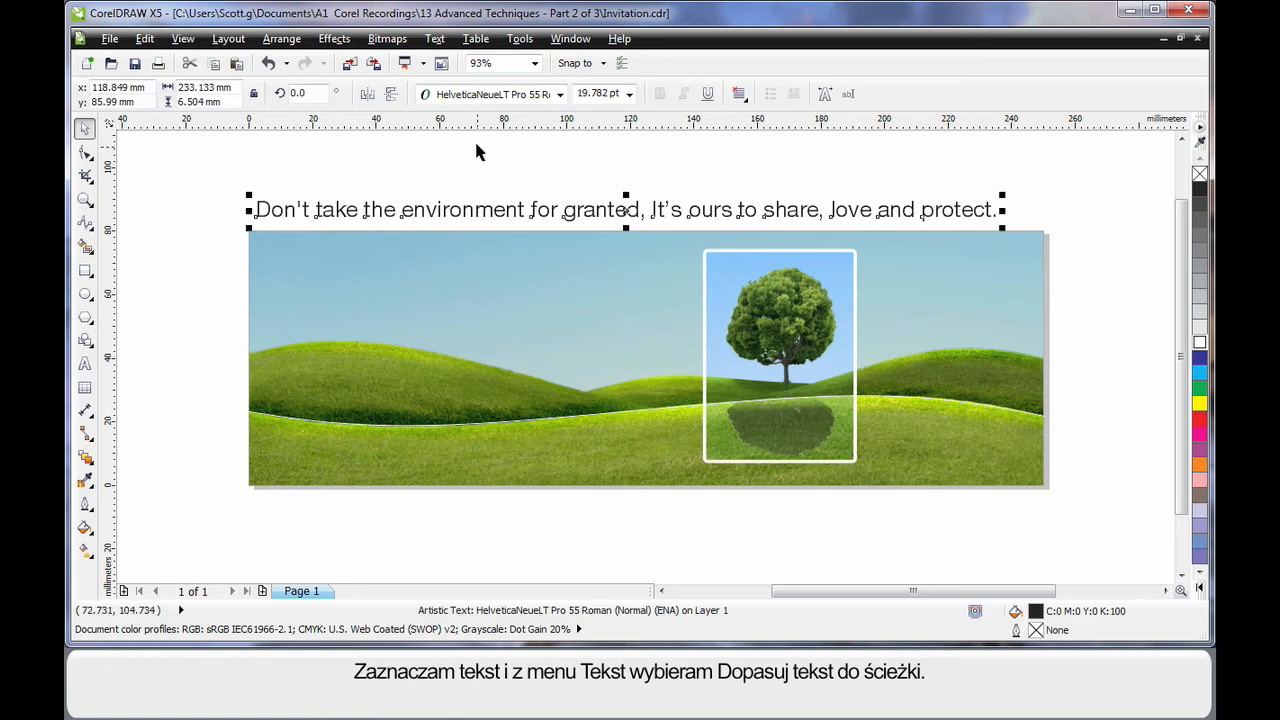
pyautogui.click(436, 40)
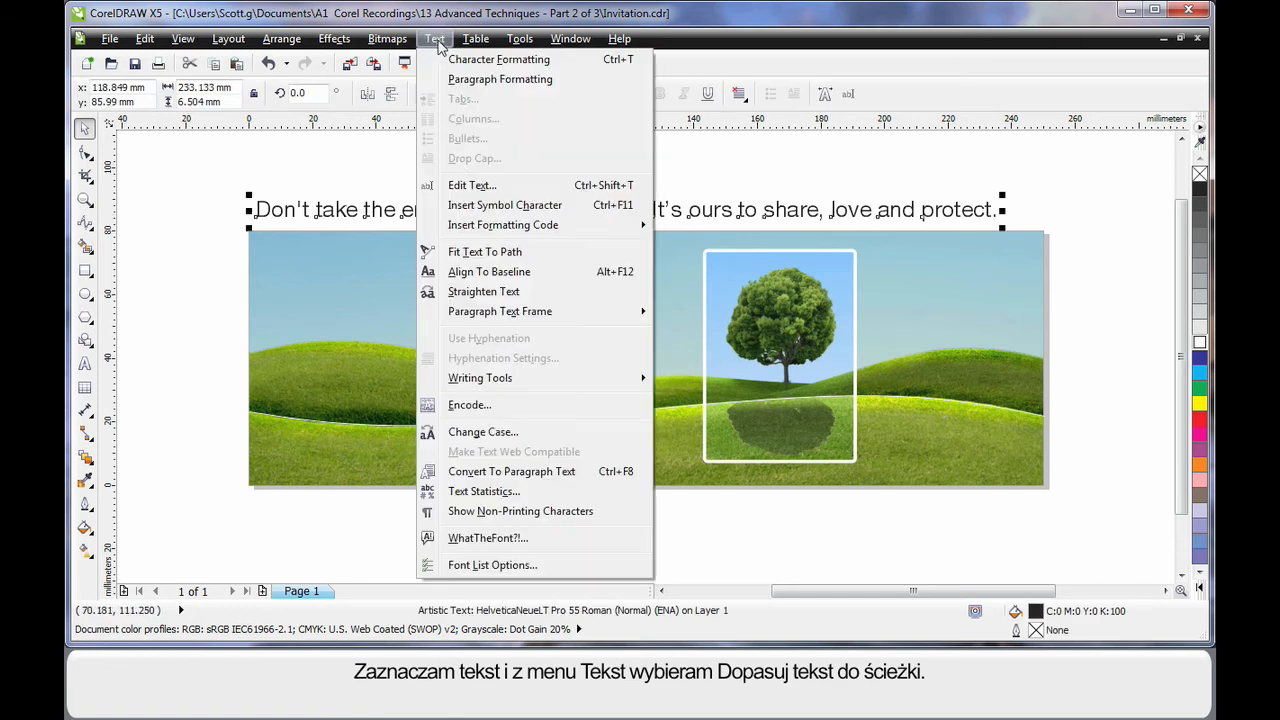
pyautogui.click(484, 253)
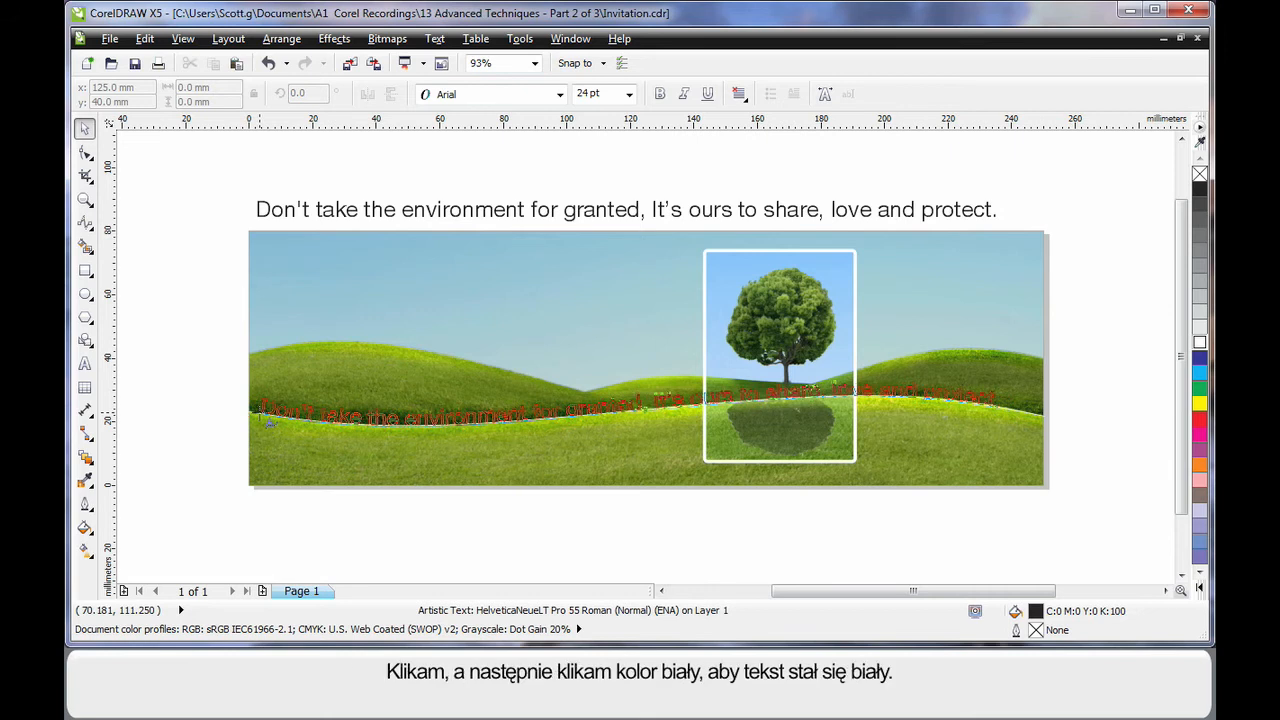
pyautogui.click(260, 416)
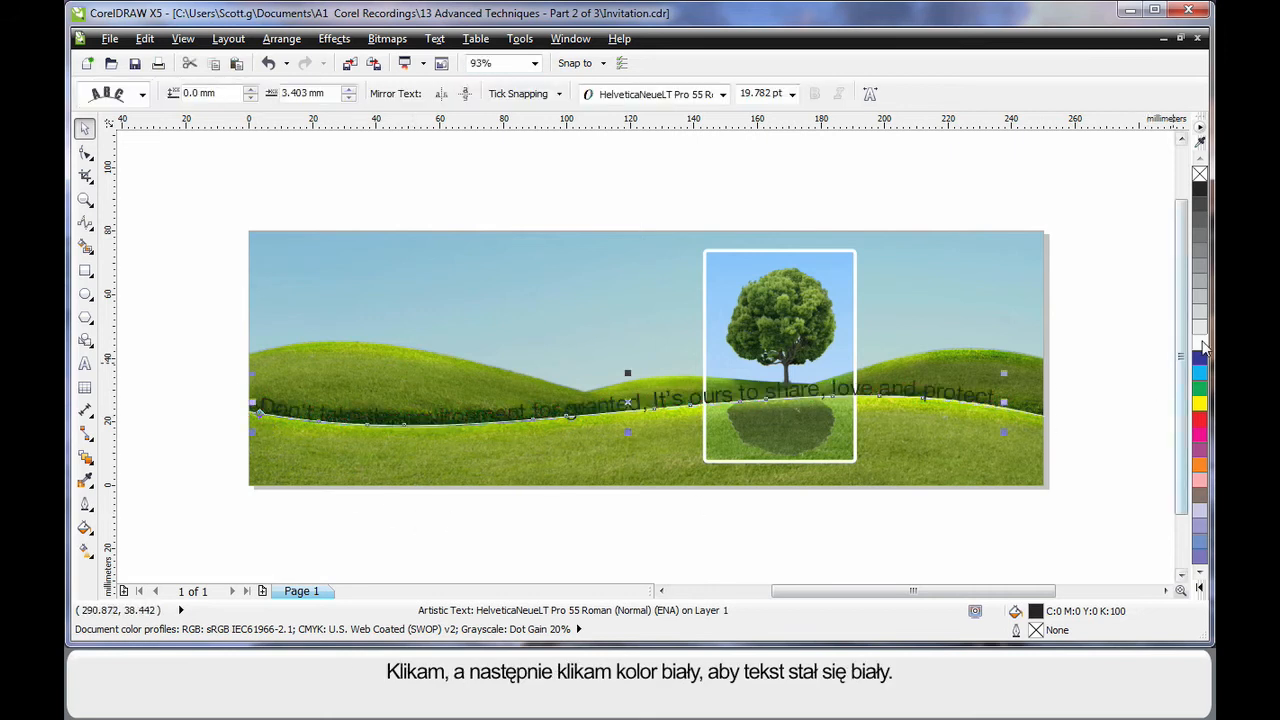
pyautogui.click(1202, 342)
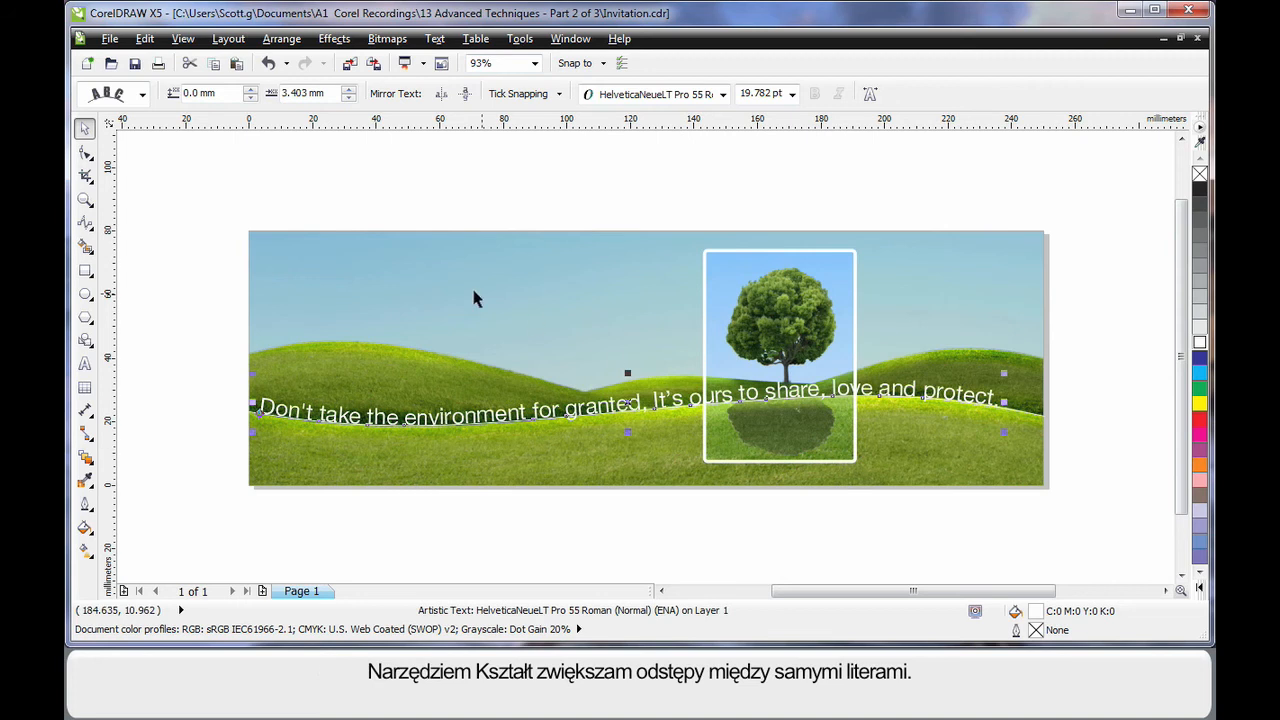
# Widen the slogan's letter spacing to span the page width, and shift the characters through "It's" left, clear of the white frame
pyautogui.click(85, 153)
pyautogui.moveTo(1004, 432); pyautogui.dragTo(1041, 434)
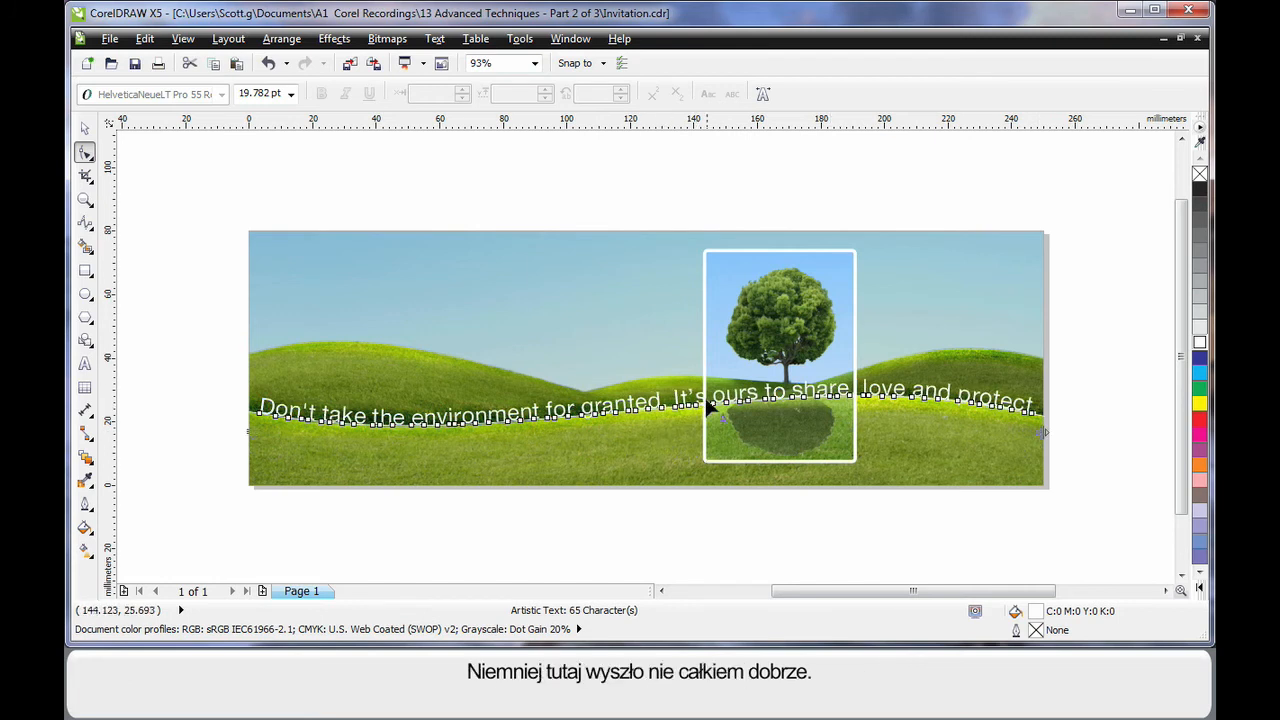
pyautogui.moveTo(233, 352); pyautogui.dragTo(705, 422)
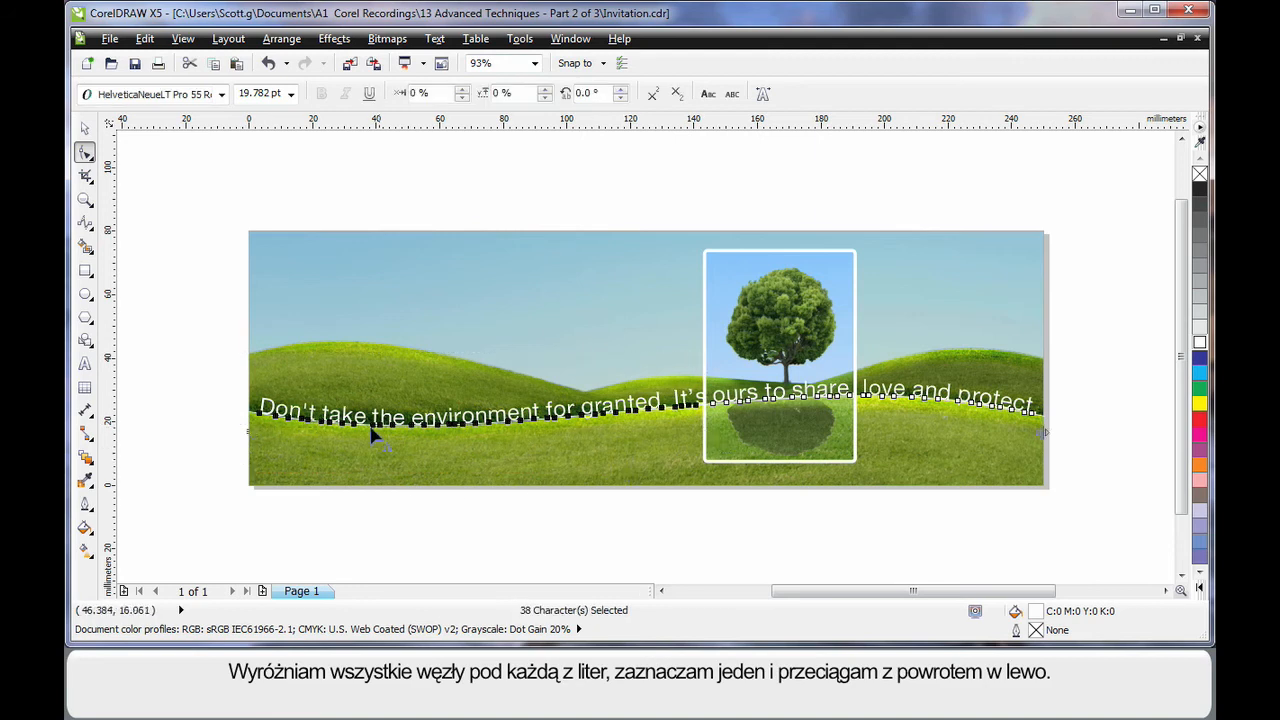
pyautogui.moveTo(262, 422); pyautogui.dragTo(246, 430)
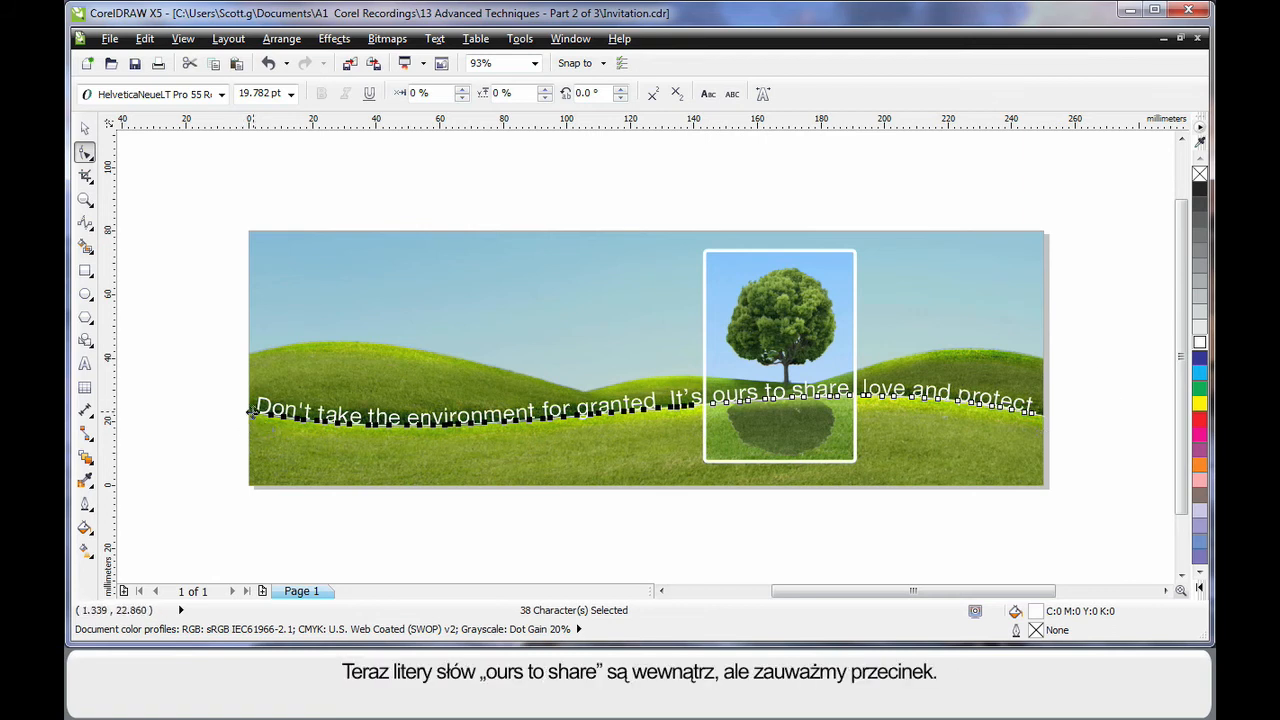
pyautogui.moveTo(250, 411); pyautogui.dragTo(245, 411)
pyautogui.click(85, 129)
pyautogui.click(159, 325)
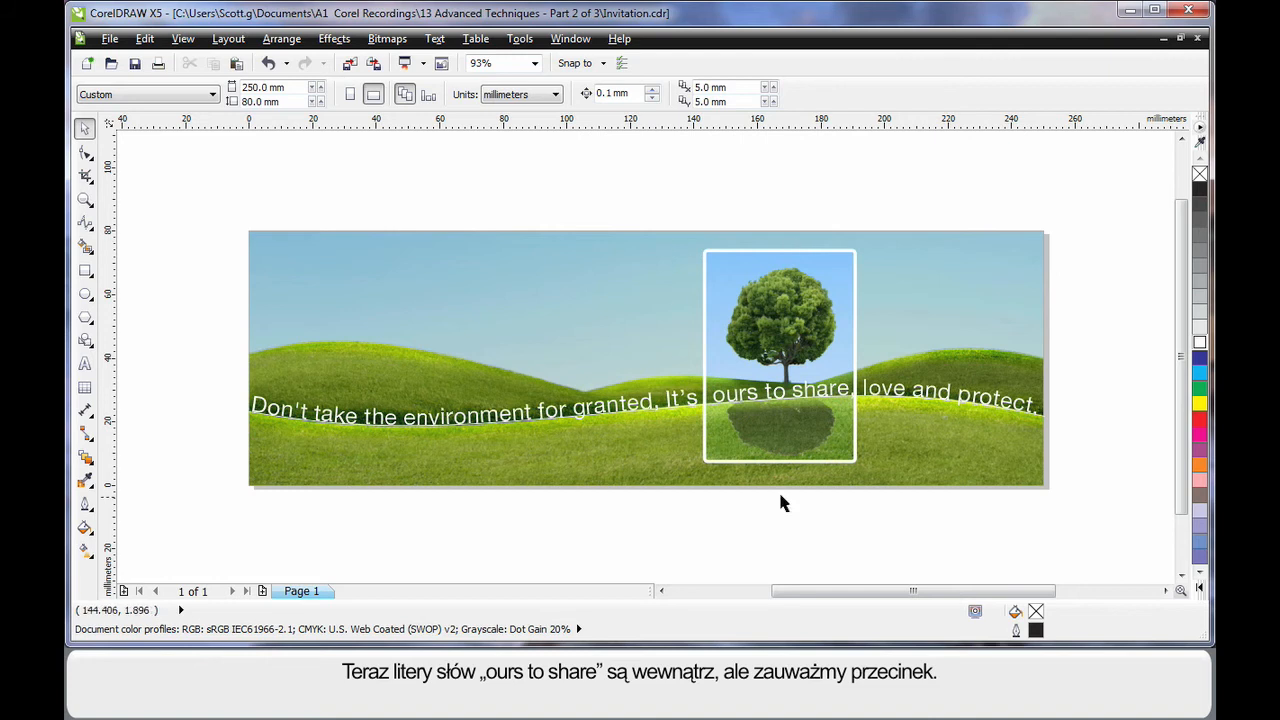
# Shift the slogan's characters "ours to share," slightly left so the comma sits inside the white frame, and deselect the text
pyautogui.click(840, 398)
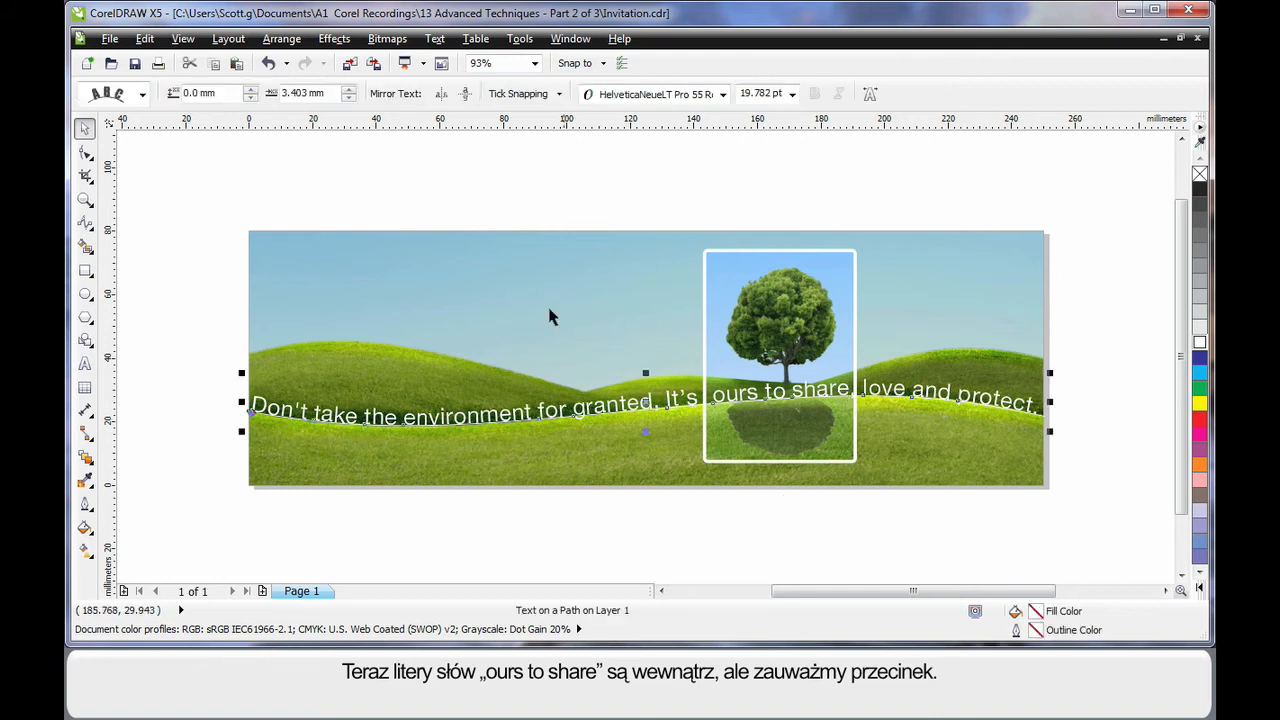
pyautogui.click(85, 152)
pyautogui.moveTo(703, 366); pyautogui.dragTo(858, 414)
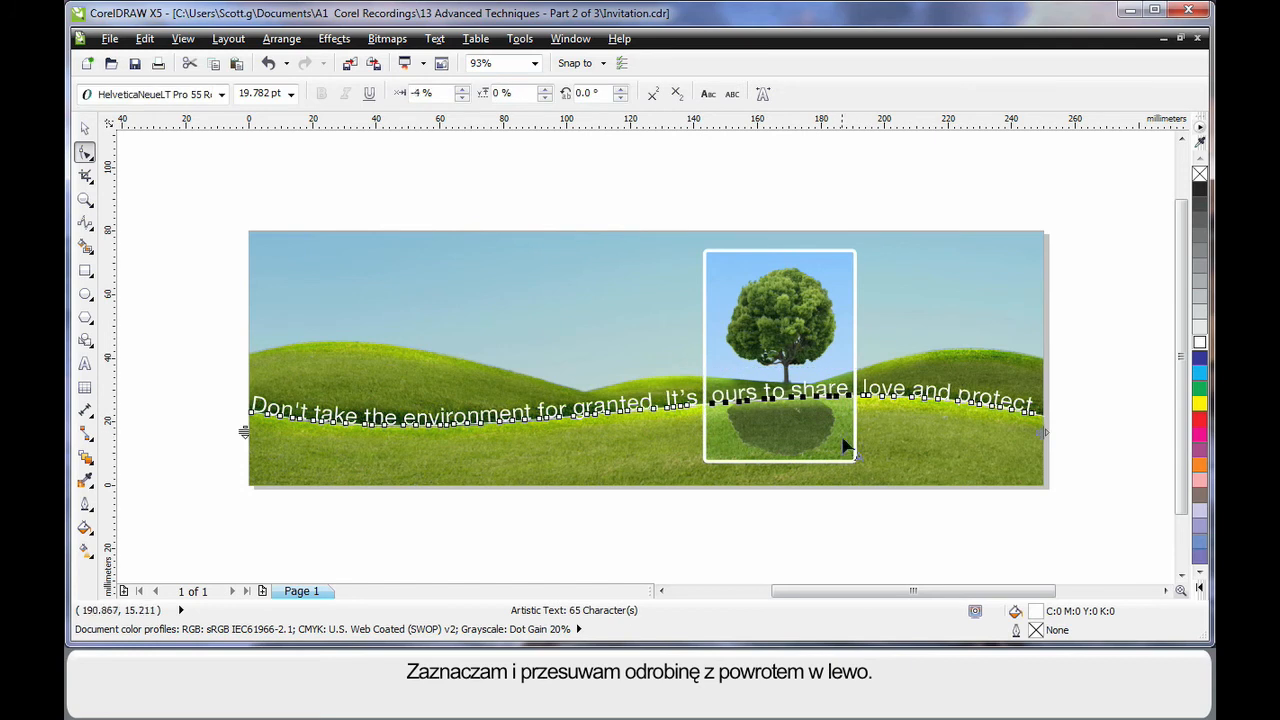
pyautogui.click(85, 129)
pyautogui.click(139, 155)
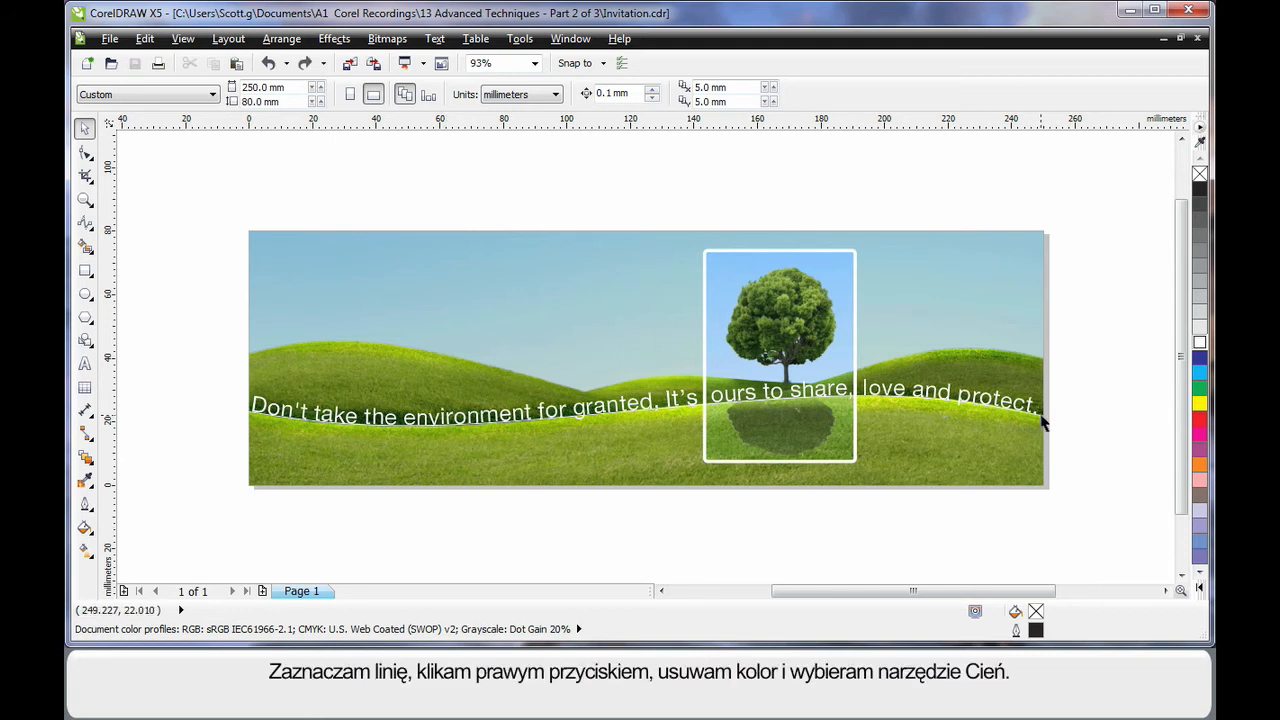
# Remove the outline from the slogan's path and cast a drop shadow offset about 0.7 mm right and 1.5 mm down, with feathering 4
pyautogui.click(1041, 425)
pyautogui.rightClick(1199, 175)
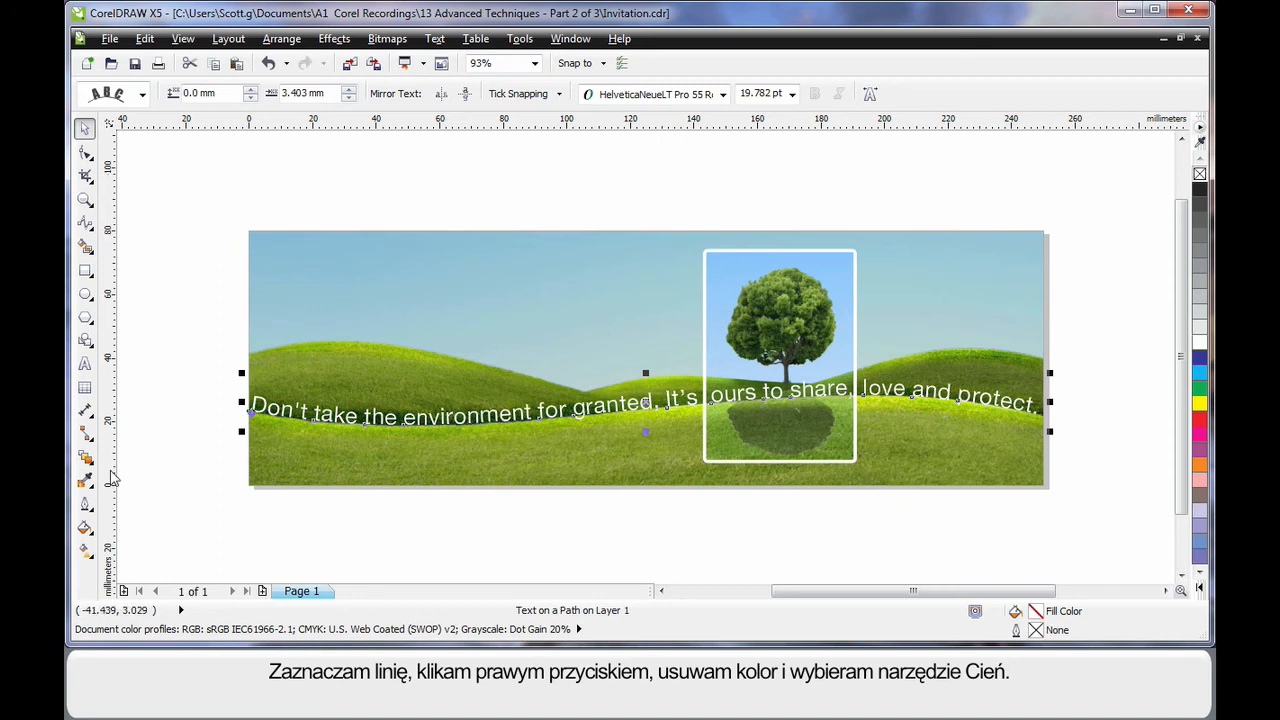
pyautogui.click(88, 461)
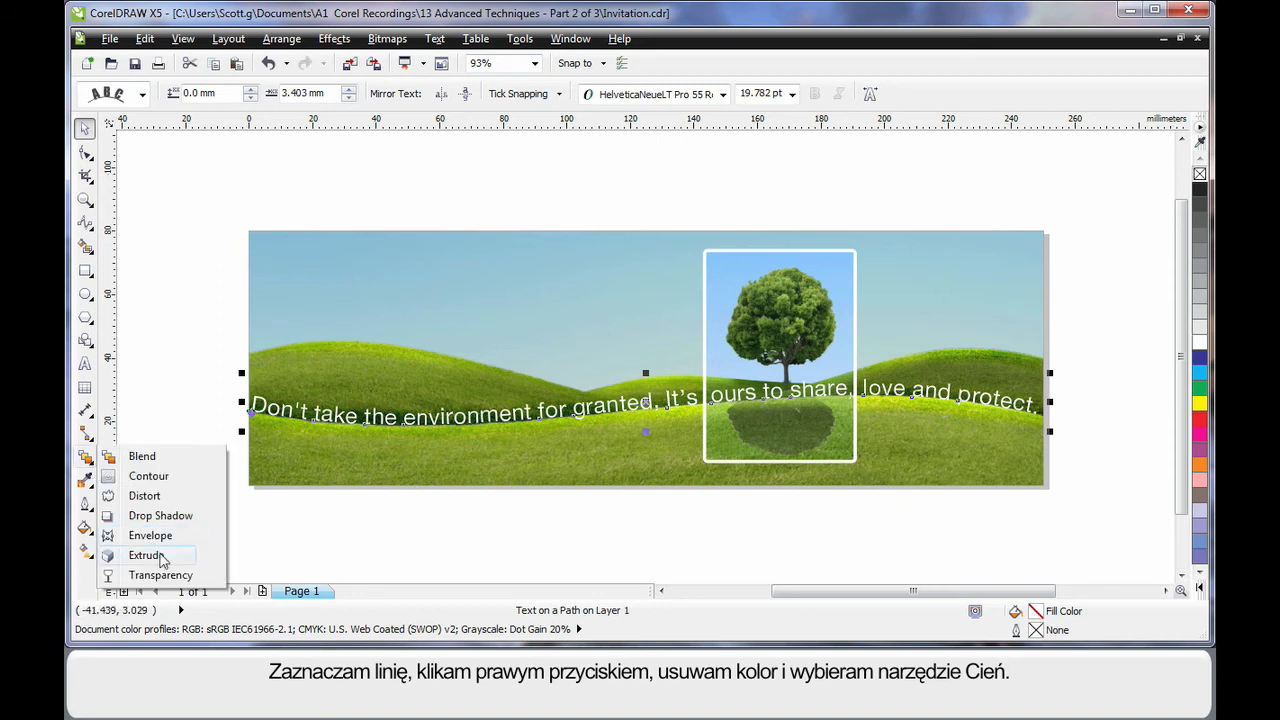
pyautogui.click(170, 516)
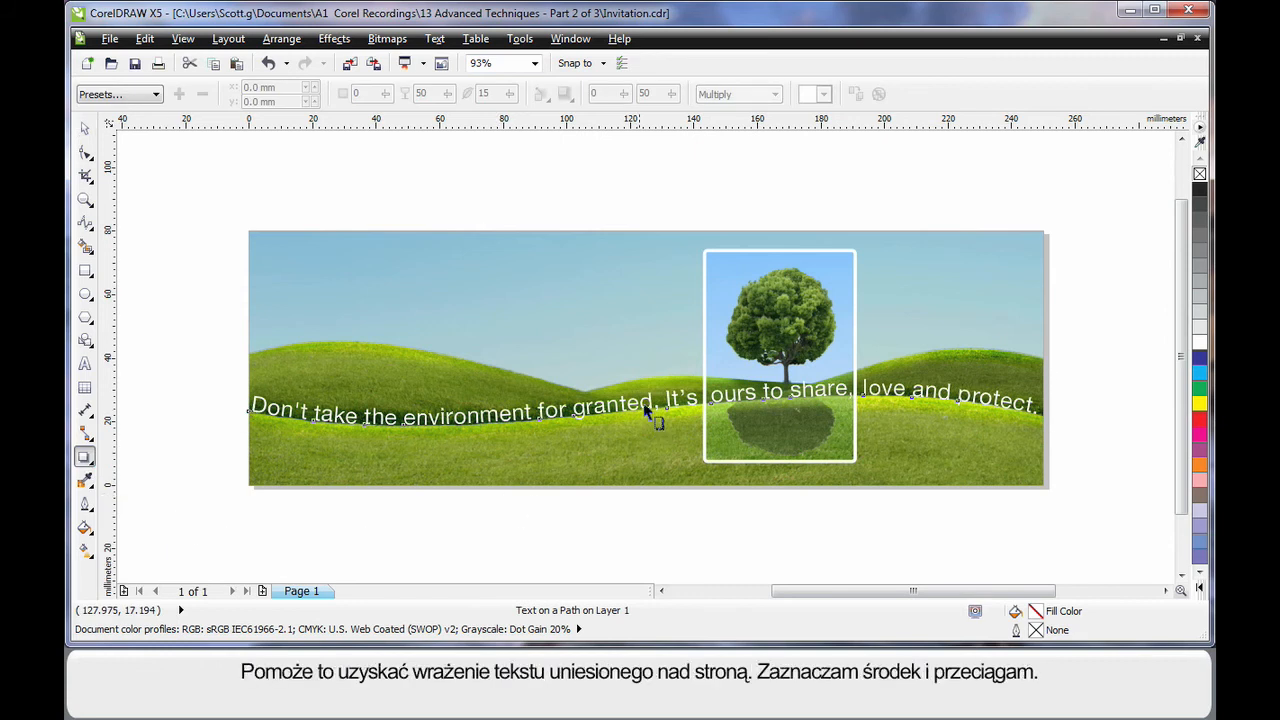
pyautogui.moveTo(651, 404); pyautogui.dragTo(665, 431)
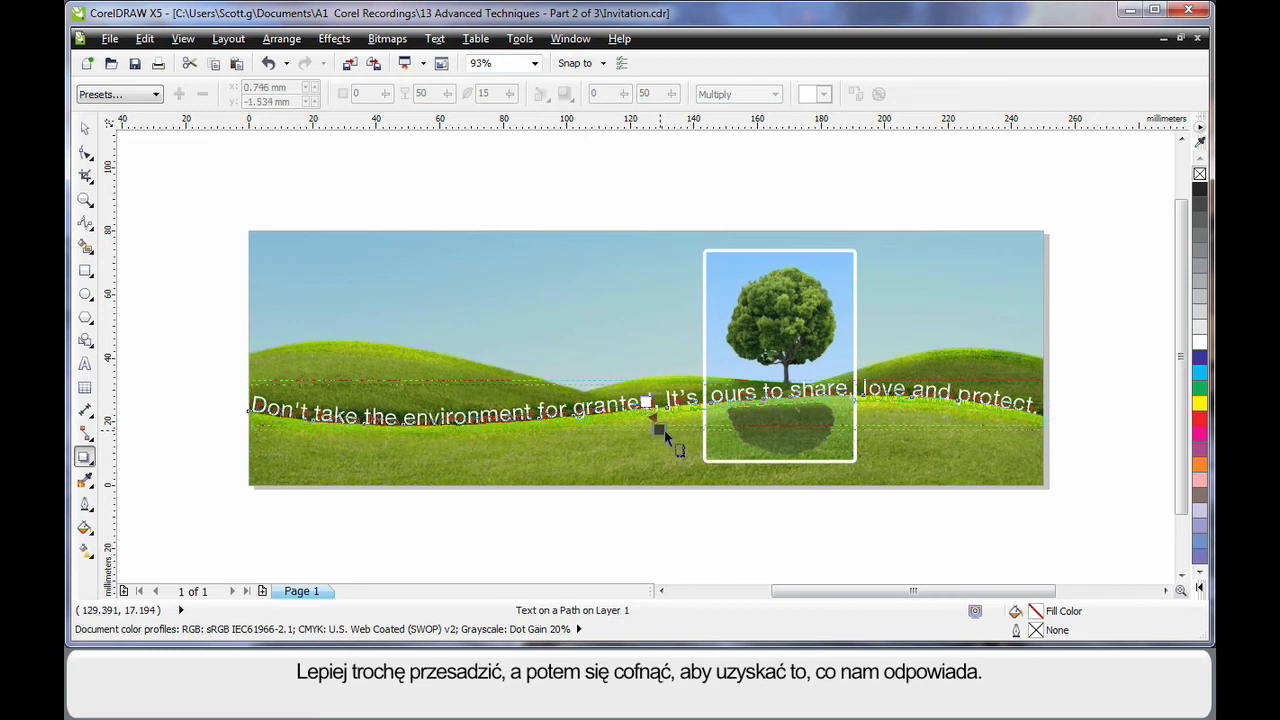
pyautogui.doubleClick(497, 92)
pyautogui.write('4')
pyautogui.press('Return')
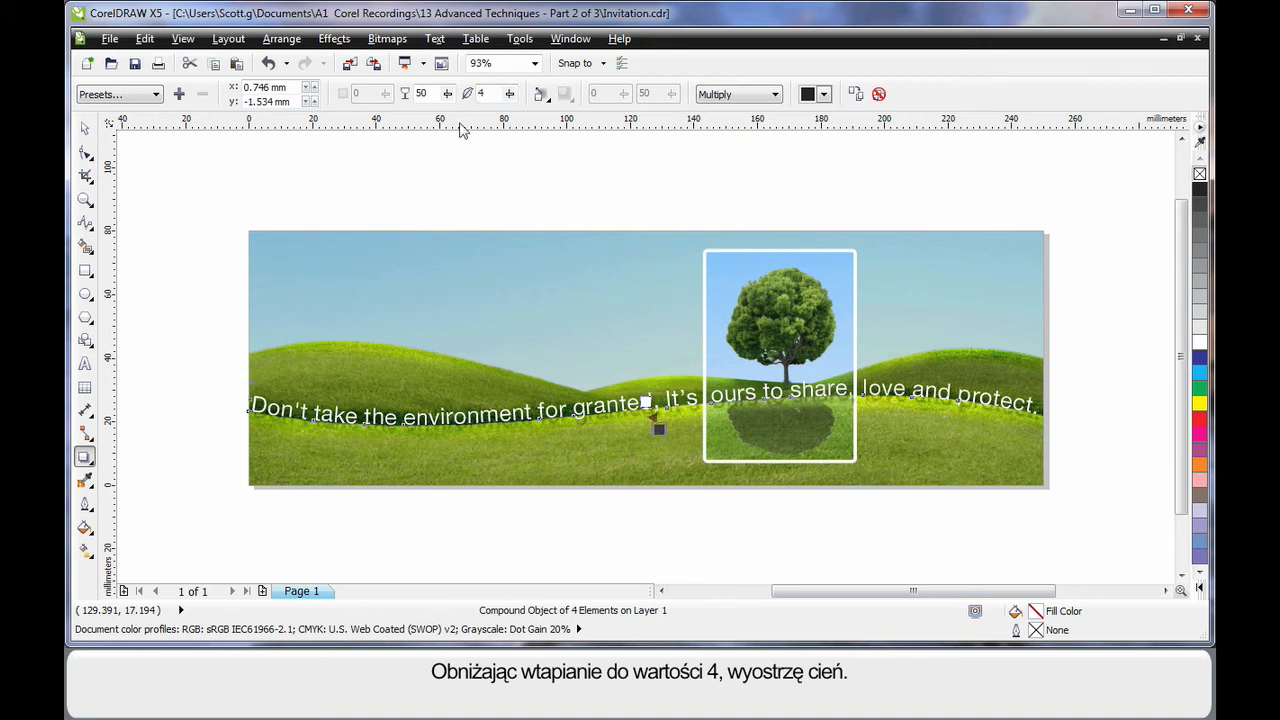
# Select only the slogan on its path, nudge it slightly upward away from the shadow, and deselect it
pyautogui.click(85, 128)
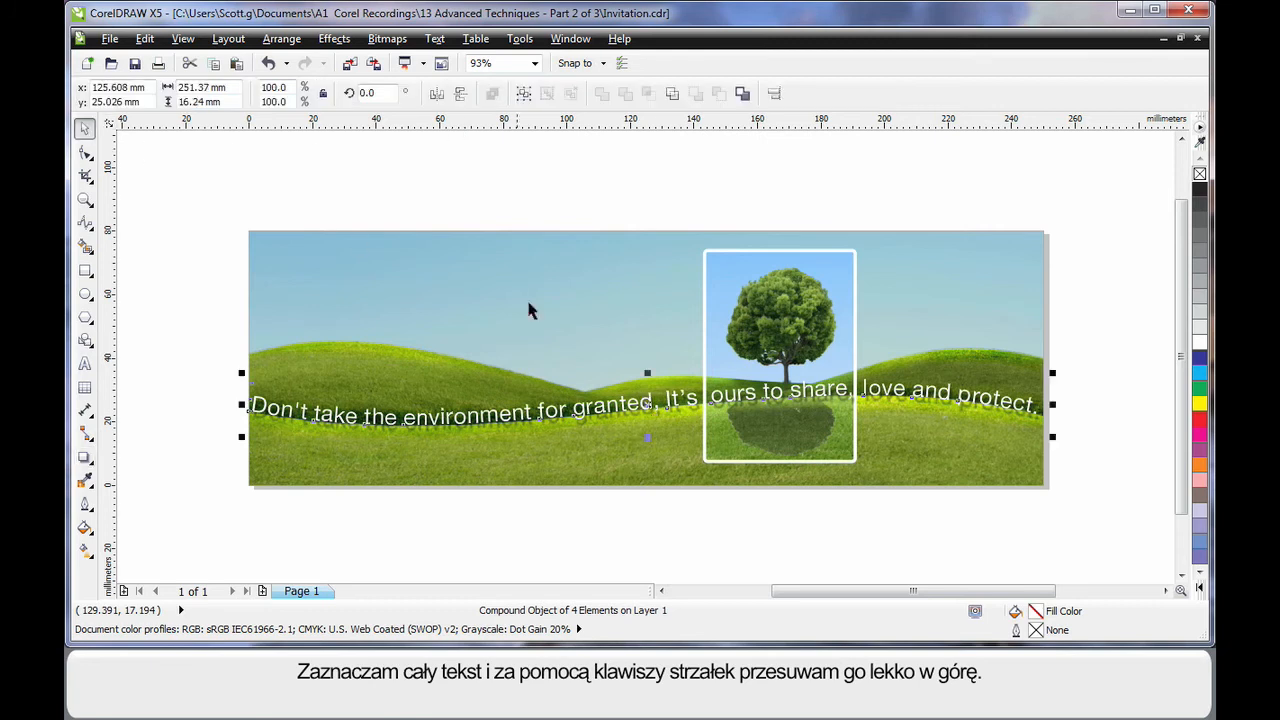
pyautogui.click(648, 498)
pyautogui.click(639, 409)
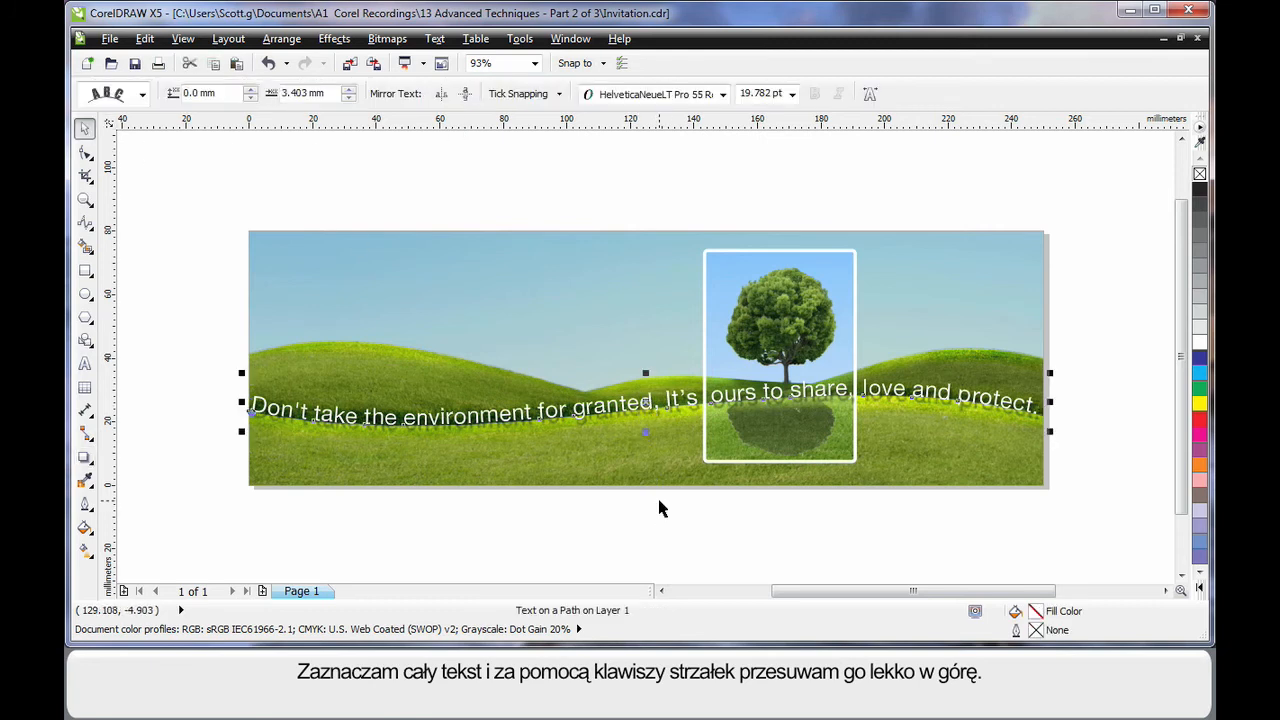
pyautogui.press('Up')
pyautogui.press('Up')
pyautogui.press('Up')
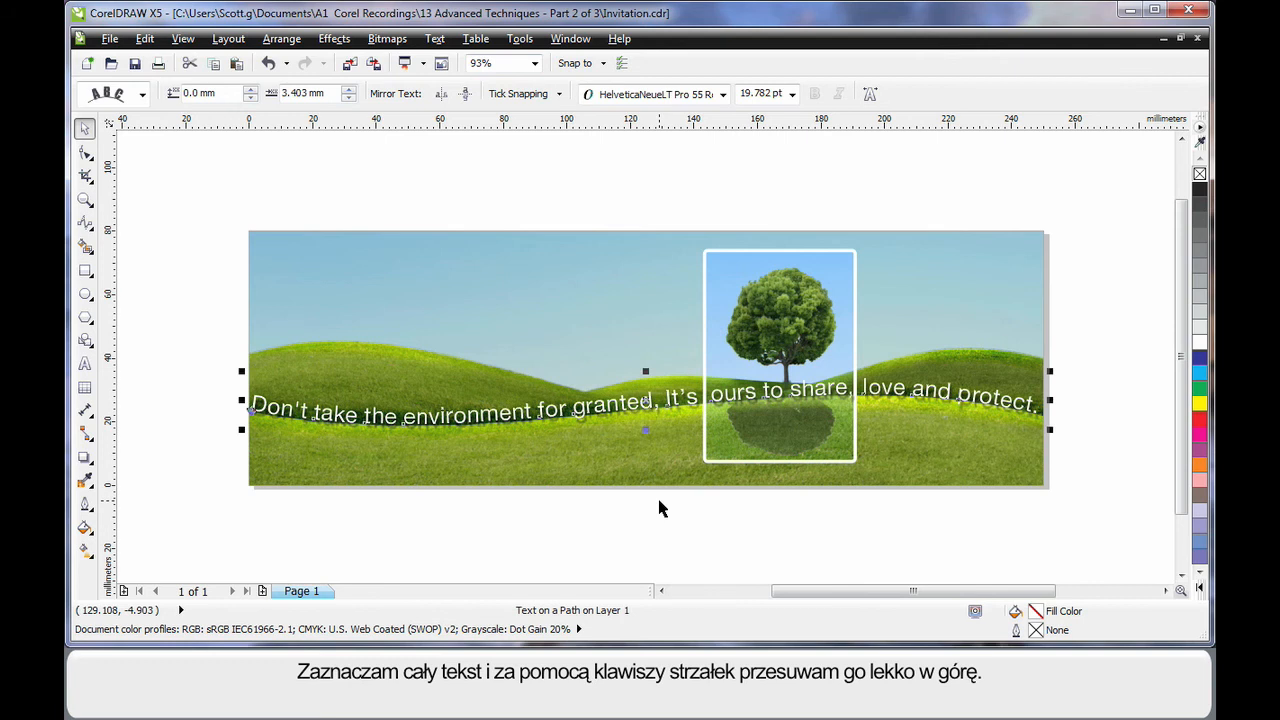
pyautogui.click(645, 505)
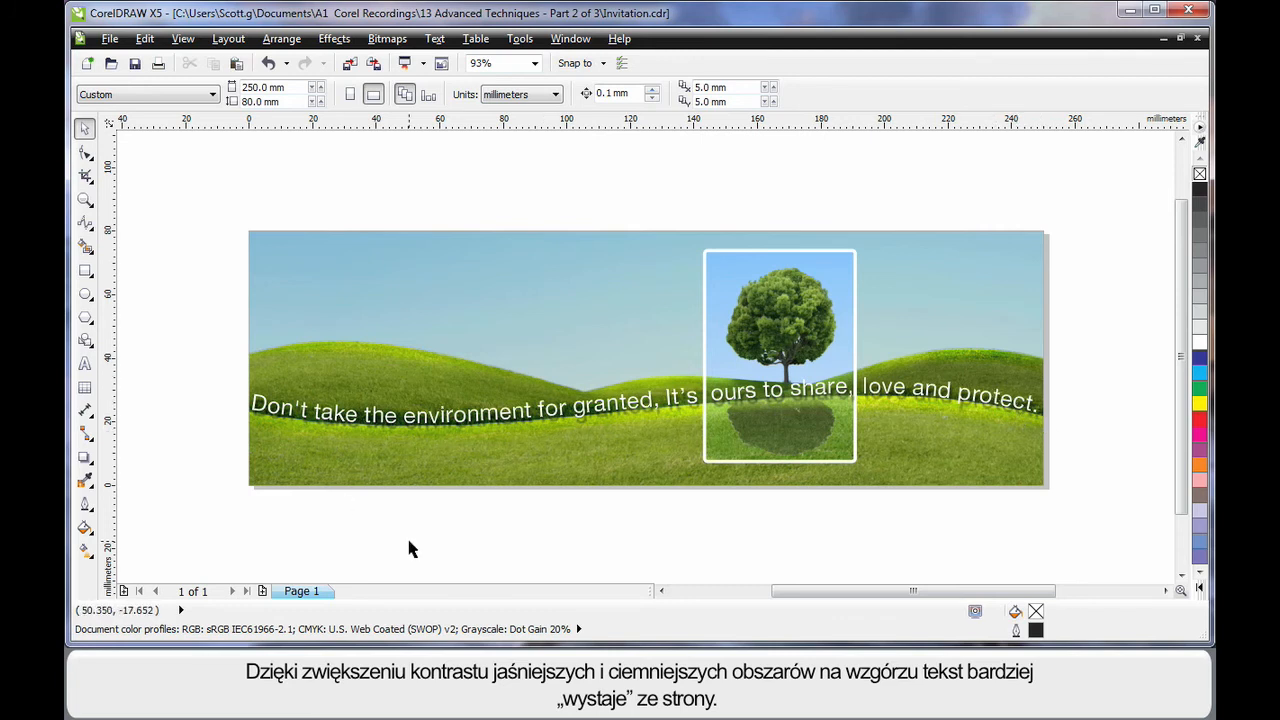
# Add "Brought to you by the environment." at about 6.4 pt in the page's lower-right corner, in white HelveticaNeueLT Pro 55 Roman
pyautogui.write('Brought to you by the environment.')
pyautogui.moveTo(622, 537); pyautogui.dragTo(776, 524)
pyautogui.moveTo(989, 510); pyautogui.dragTo(955, 477)
pyautogui.click(1200, 342)
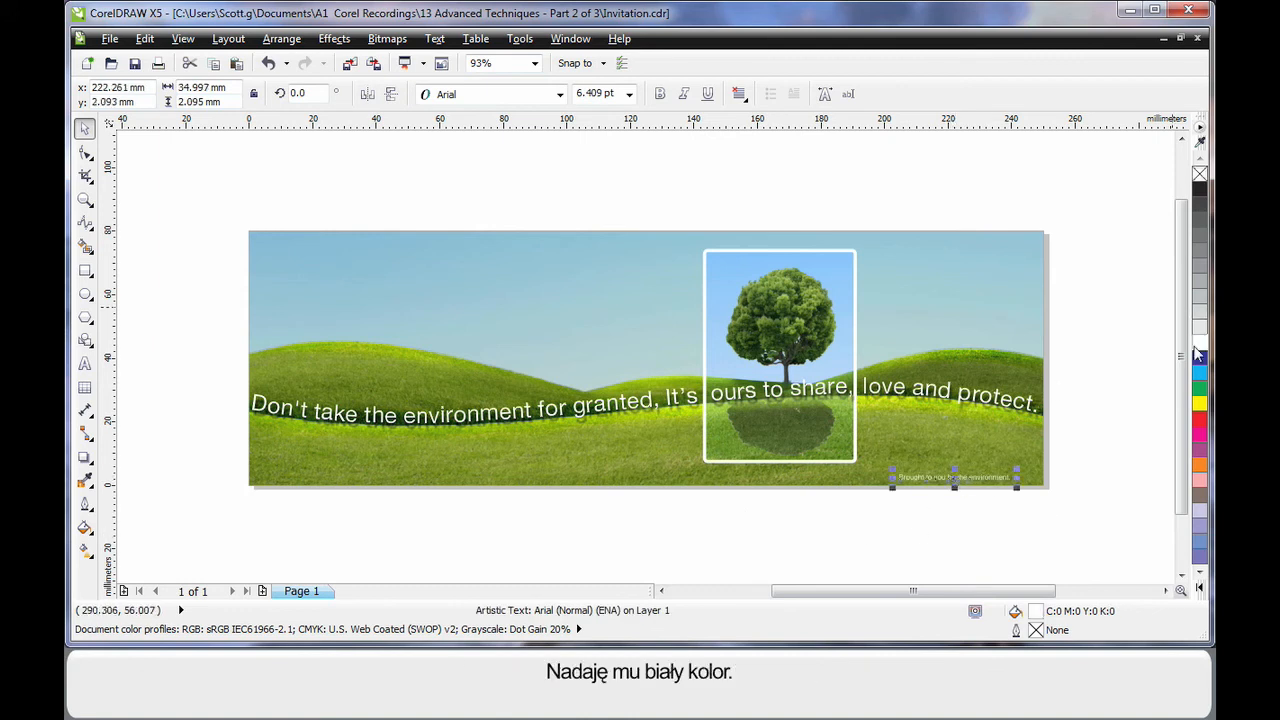
pyautogui.click(560, 94)
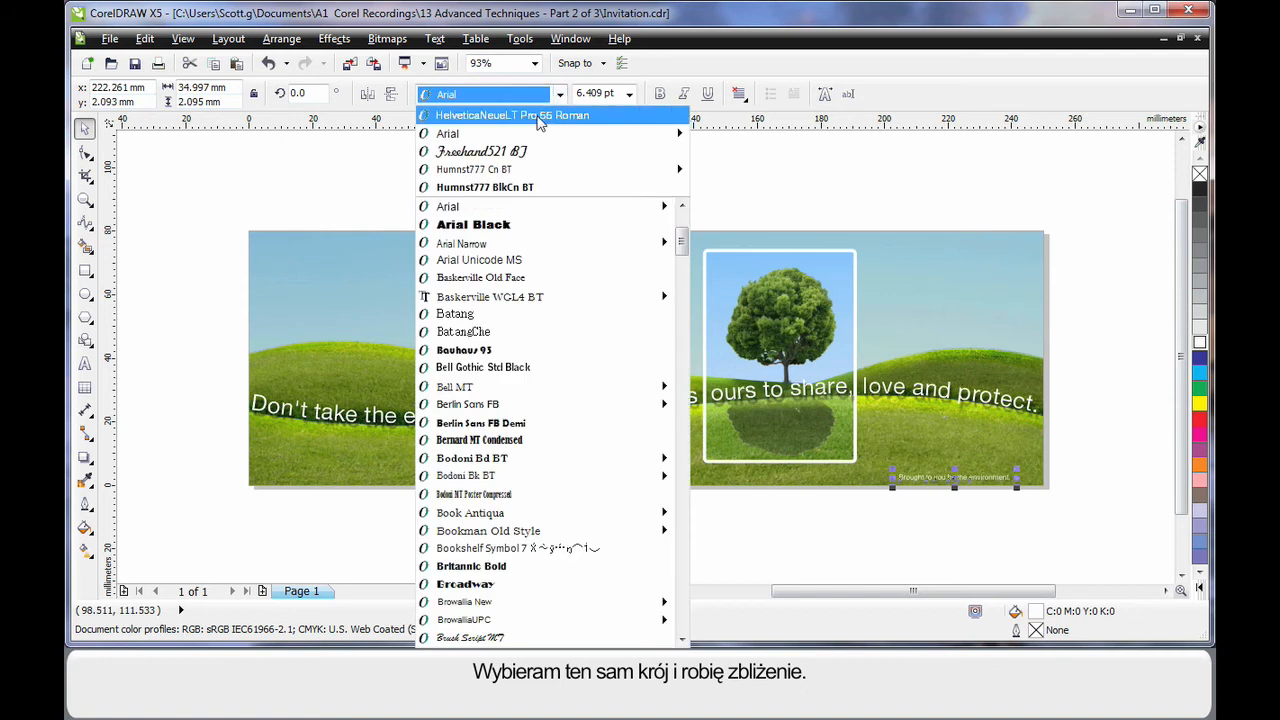
pyautogui.click(538, 120)
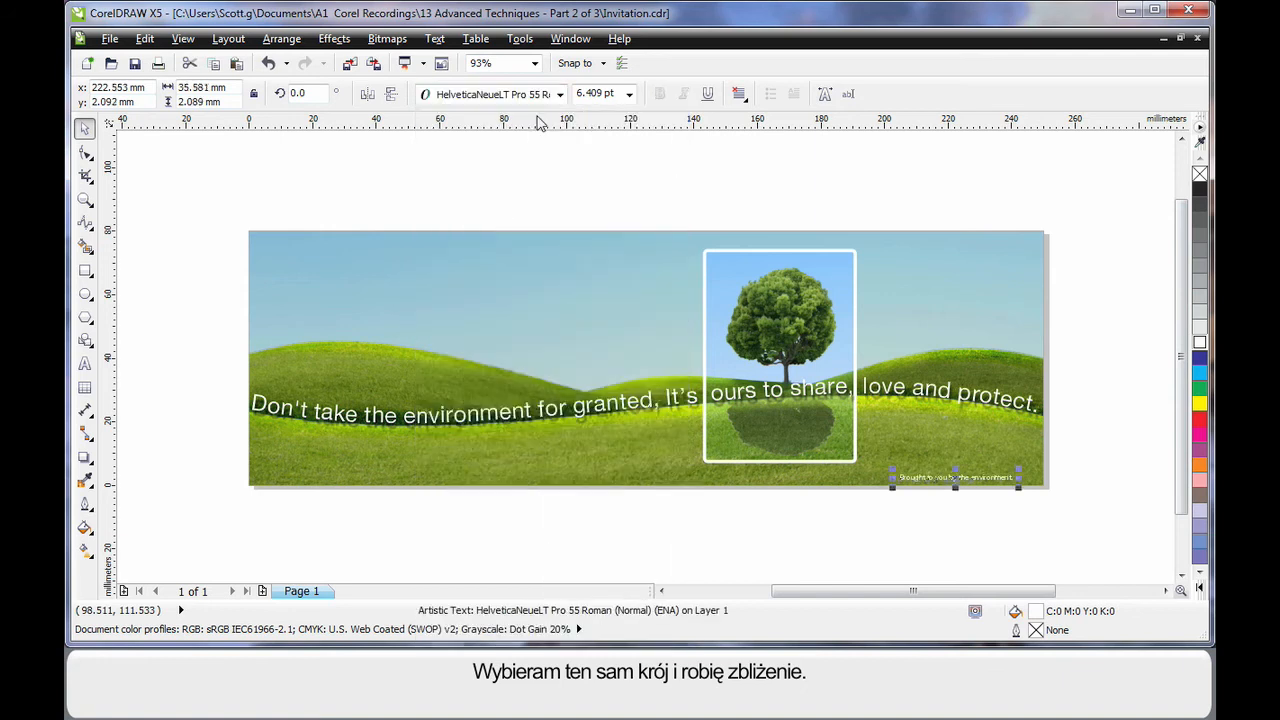
# Set up the Artistic Media sprayer with the handprint pattern from the Footprint category
pyautogui.click(85, 199)
pyautogui.moveTo(909, 486); pyautogui.dragTo(1070, 511)
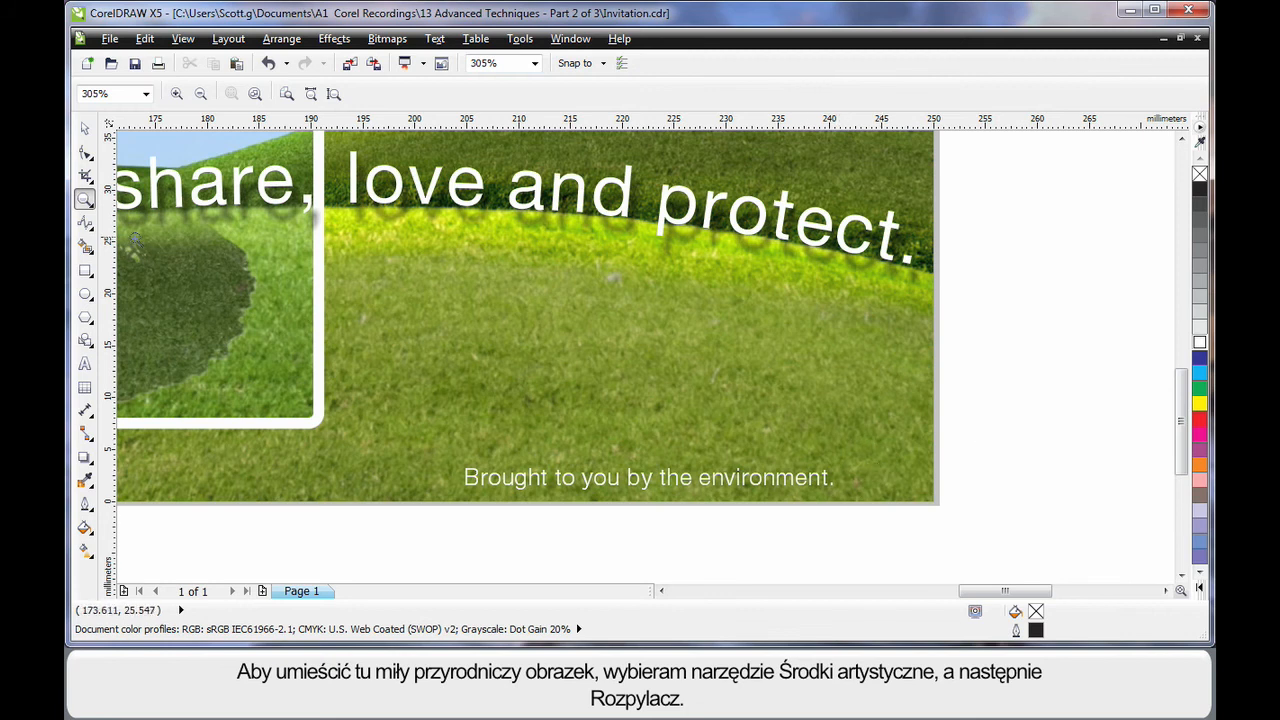
pyautogui.click(92, 228)
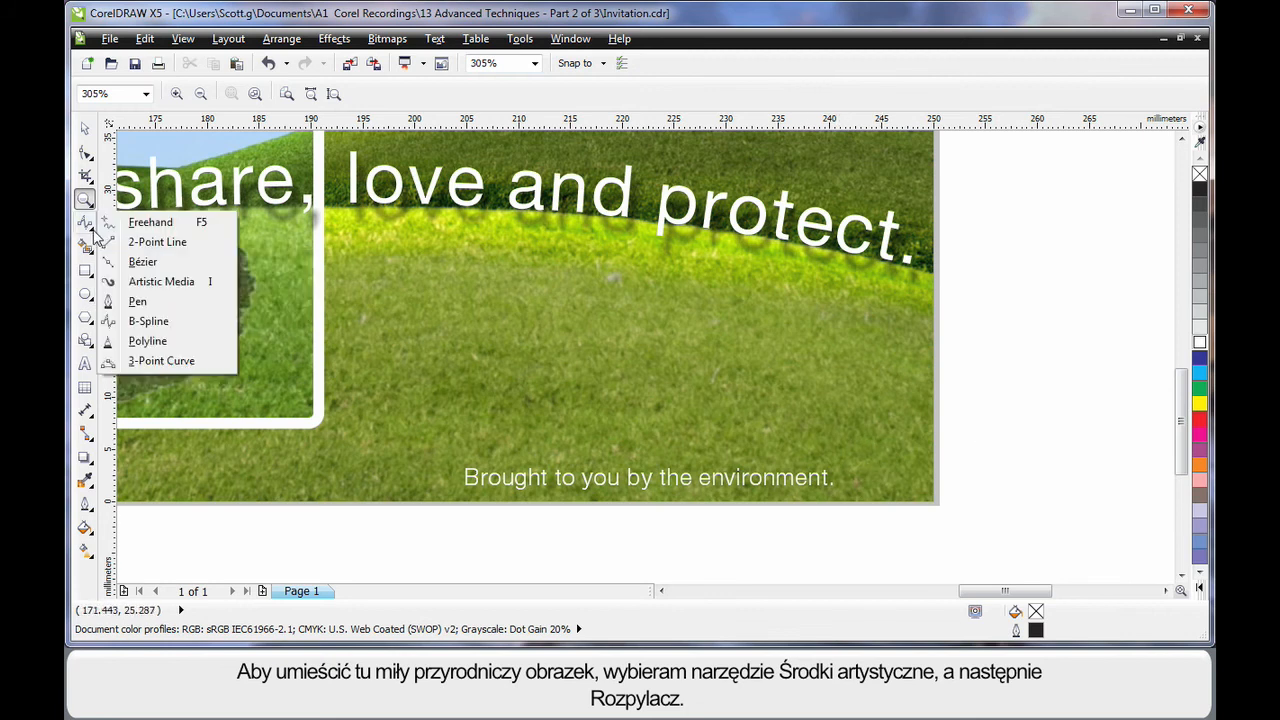
pyautogui.click(170, 283)
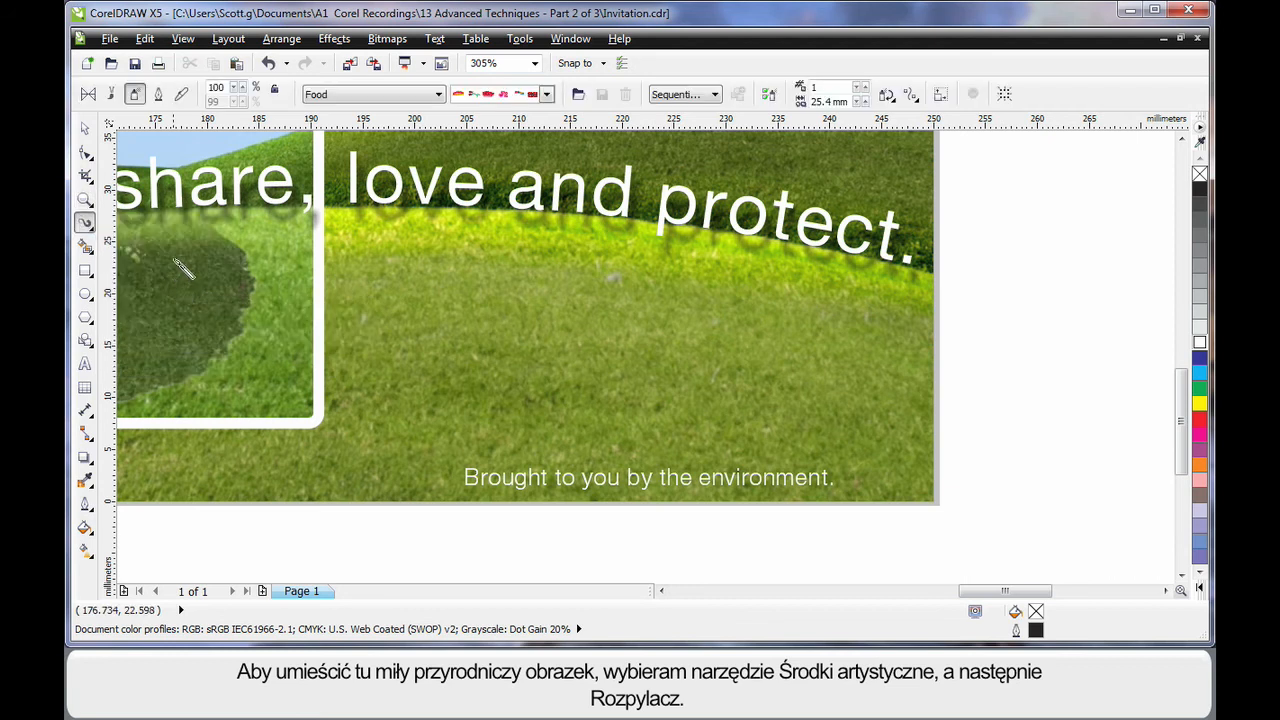
pyautogui.click(135, 95)
pyautogui.click(424, 100)
pyautogui.click(381, 134)
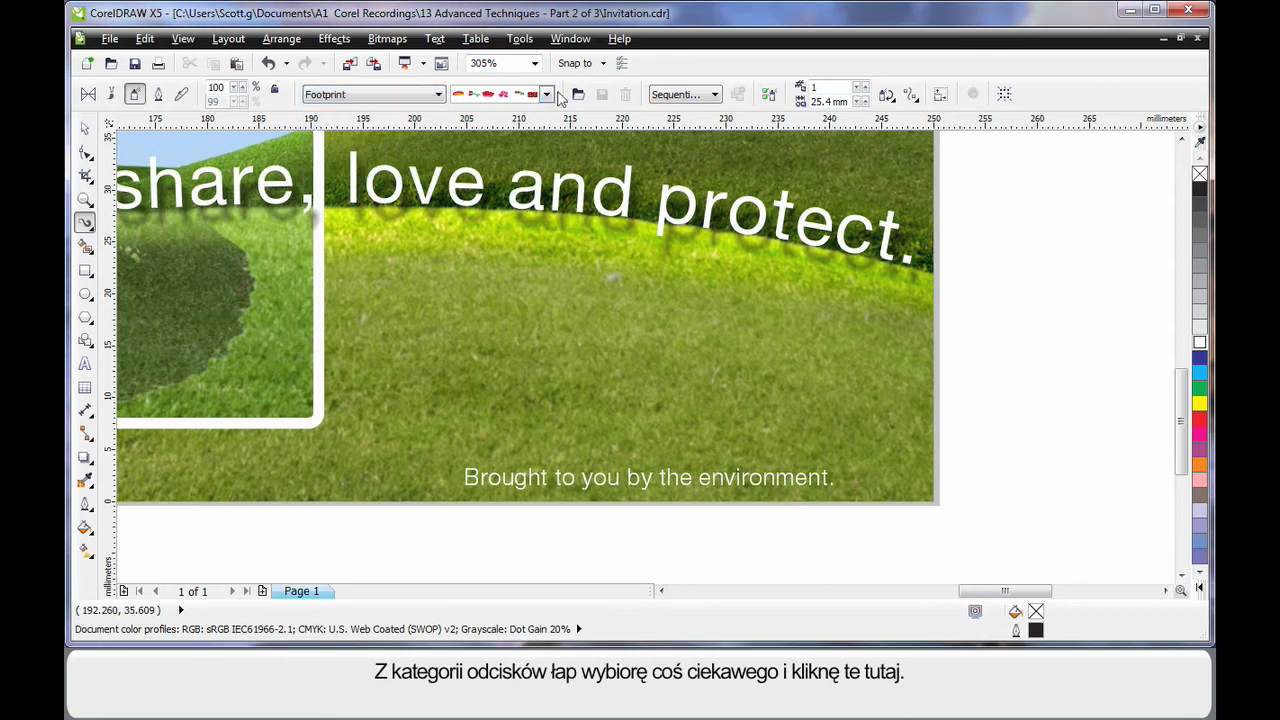
pyautogui.click(547, 95)
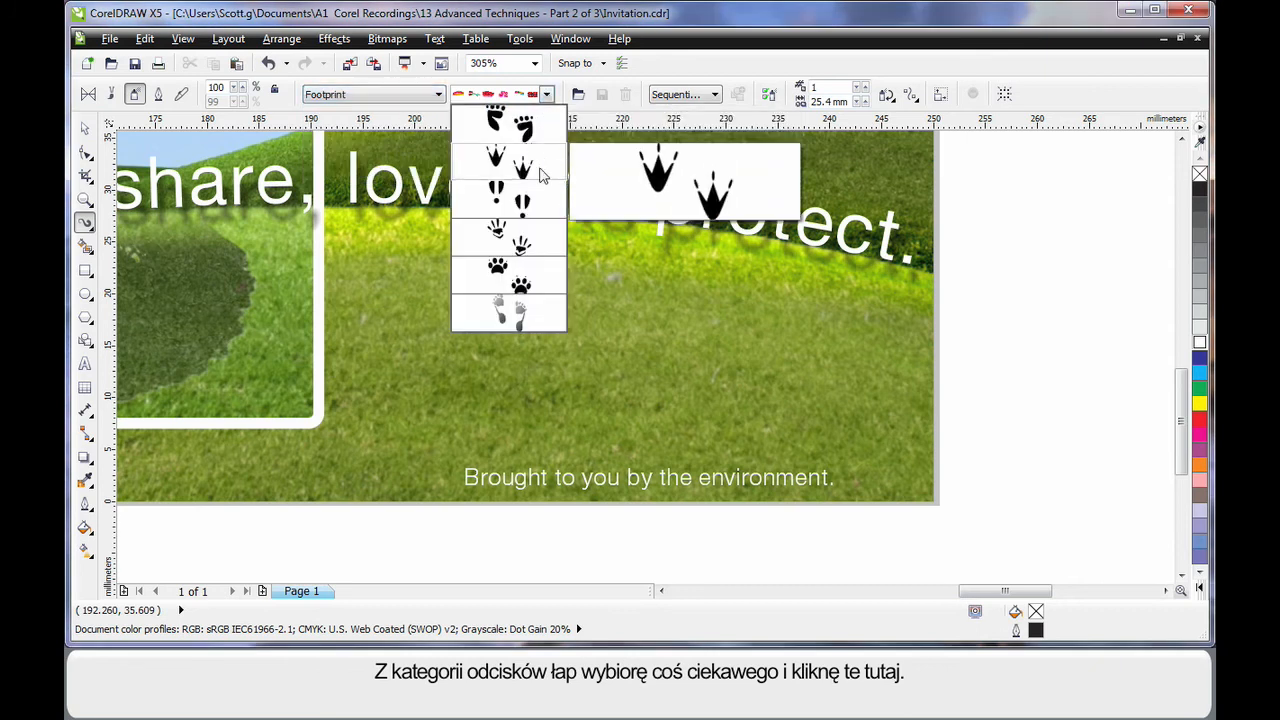
pyautogui.click(527, 247)
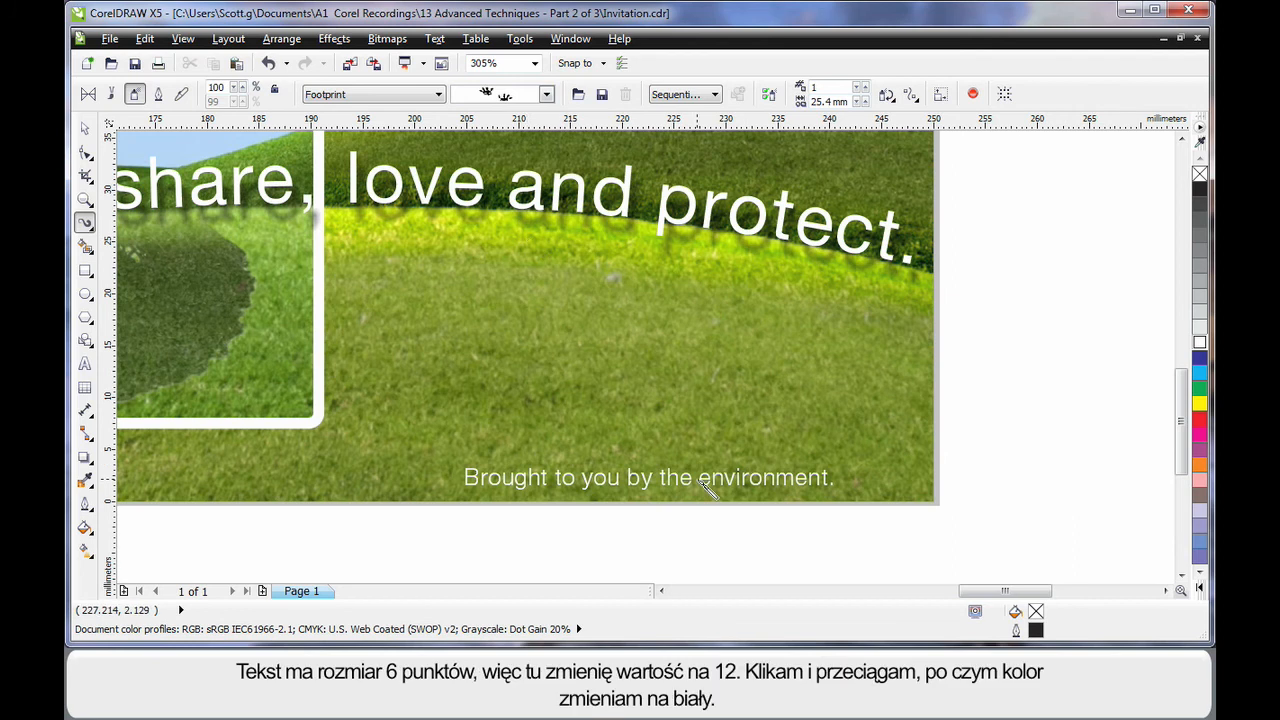
# Spray one handprint at size 12 just right of the credit line, fill it white, and align it beside the text
pyautogui.doubleClick(227, 88)
pyautogui.write('12')
pyautogui.moveTo(877, 487); pyautogui.dragTo(908, 458)
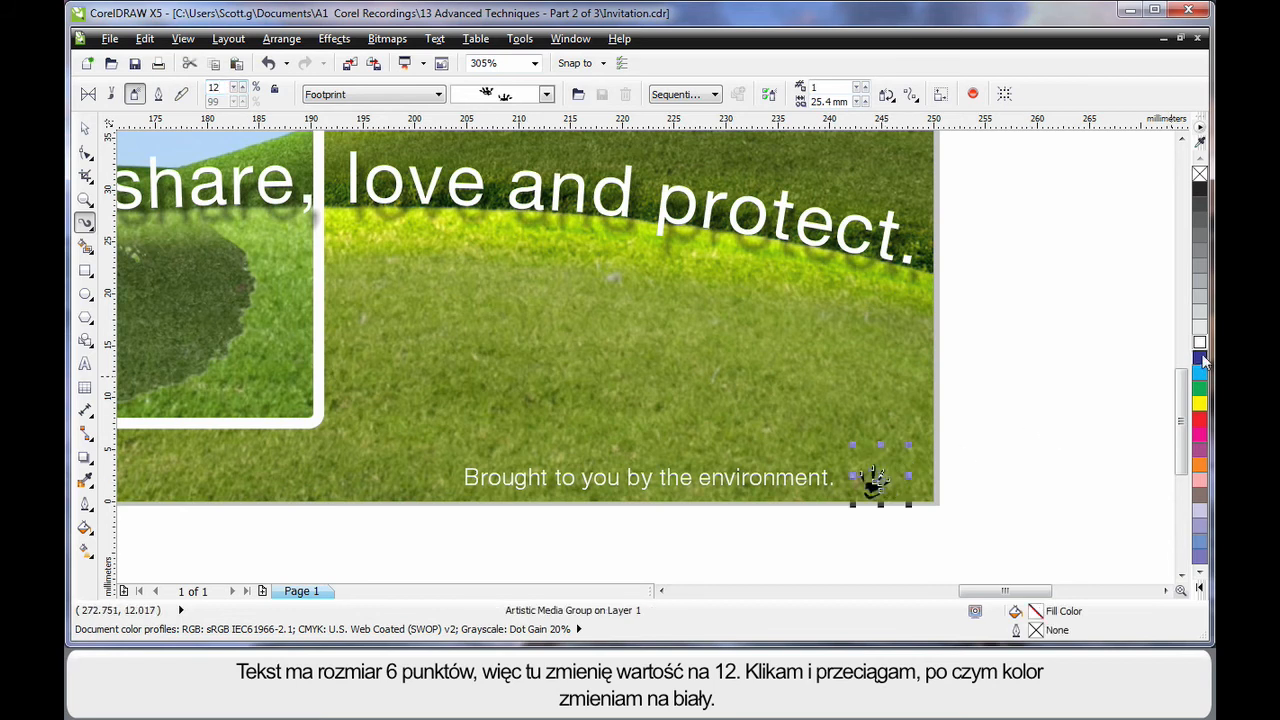
pyautogui.click(1199, 342)
pyautogui.moveTo(881, 474); pyautogui.dragTo(888, 468)
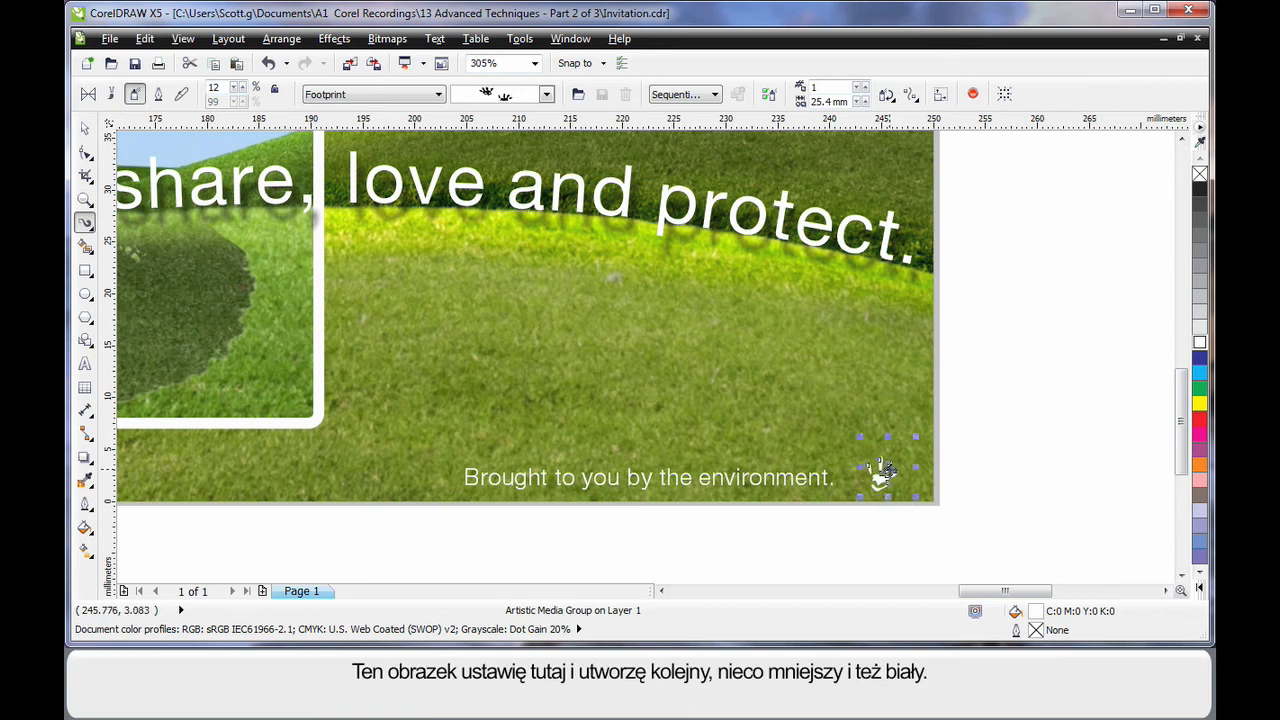
# Spray a smaller white handprint at size 6, place it above and left of the first one, and deselect it
pyautogui.click(728, 398)
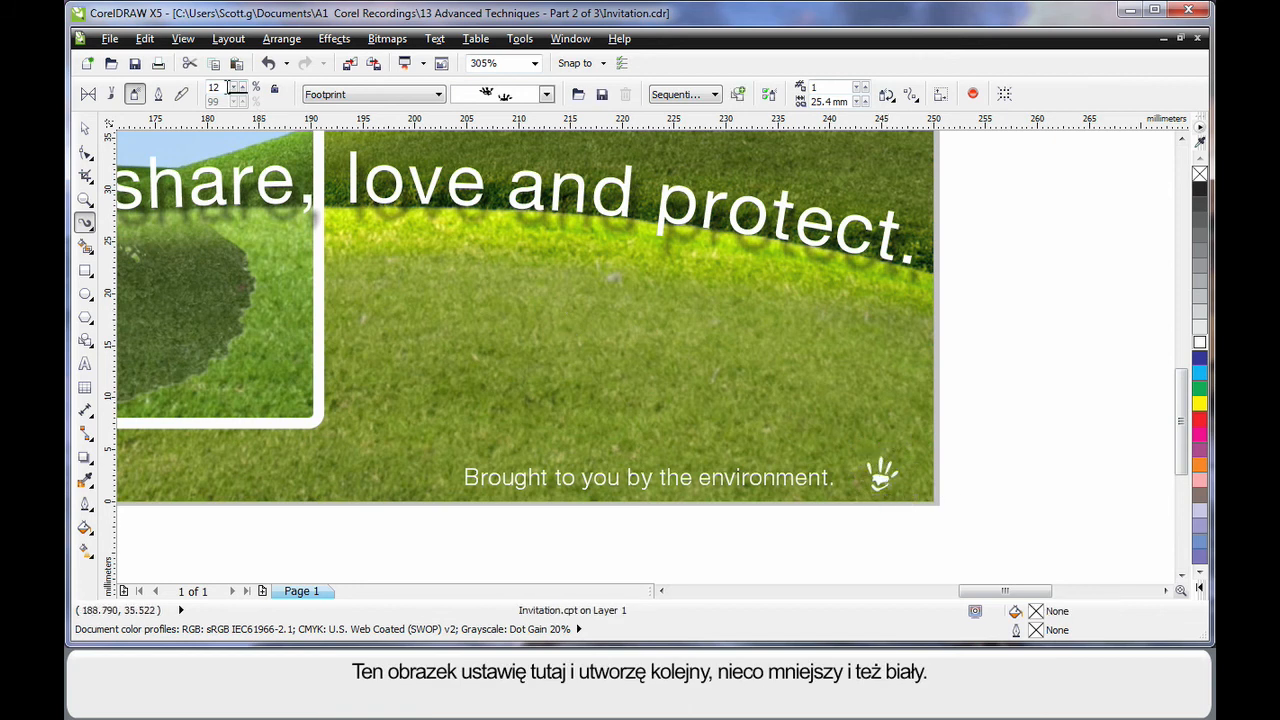
pyautogui.press('Escape')
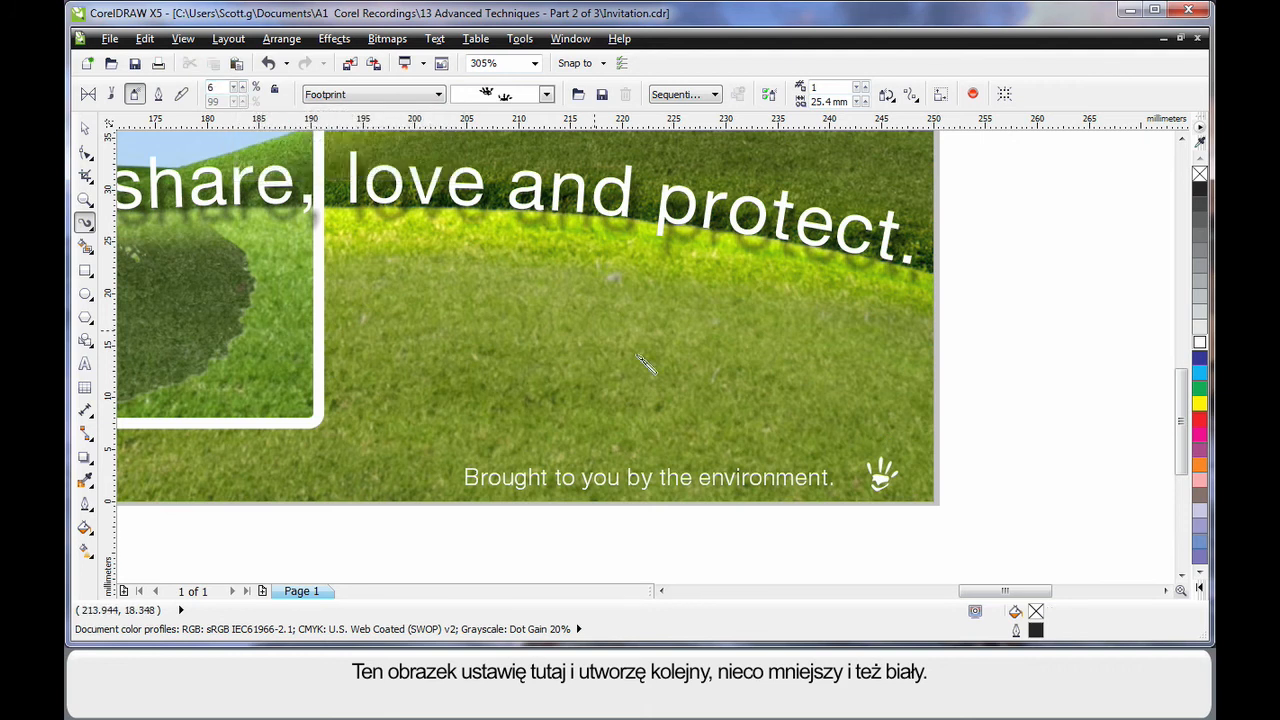
pyautogui.moveTo(833, 446); pyautogui.dragTo(855, 425)
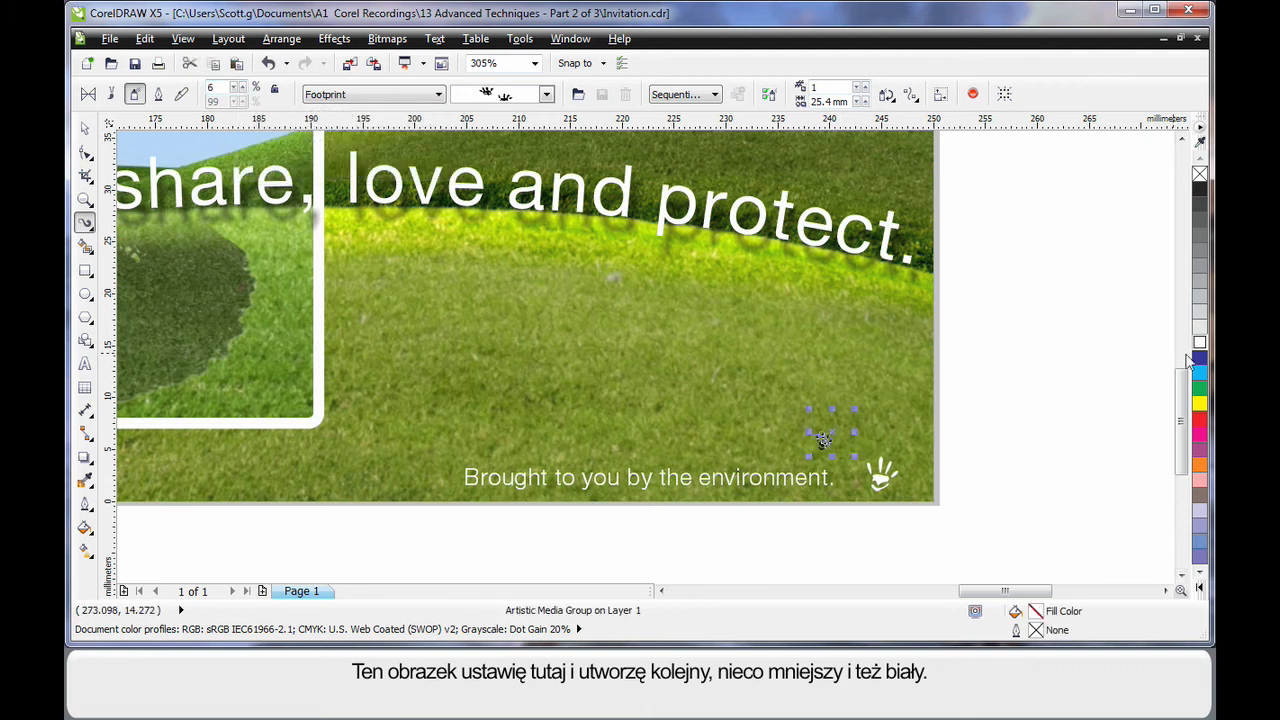
pyautogui.click(1203, 345)
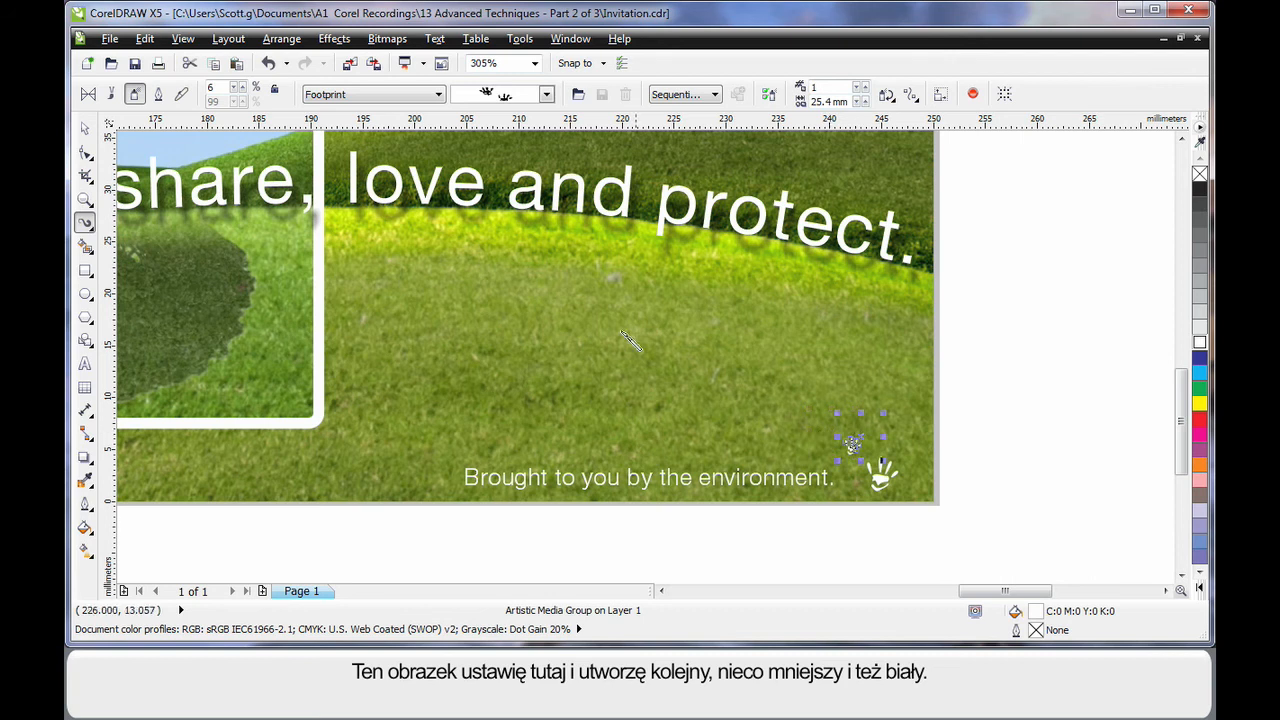
pyautogui.click(85, 129)
pyautogui.click(1012, 470)
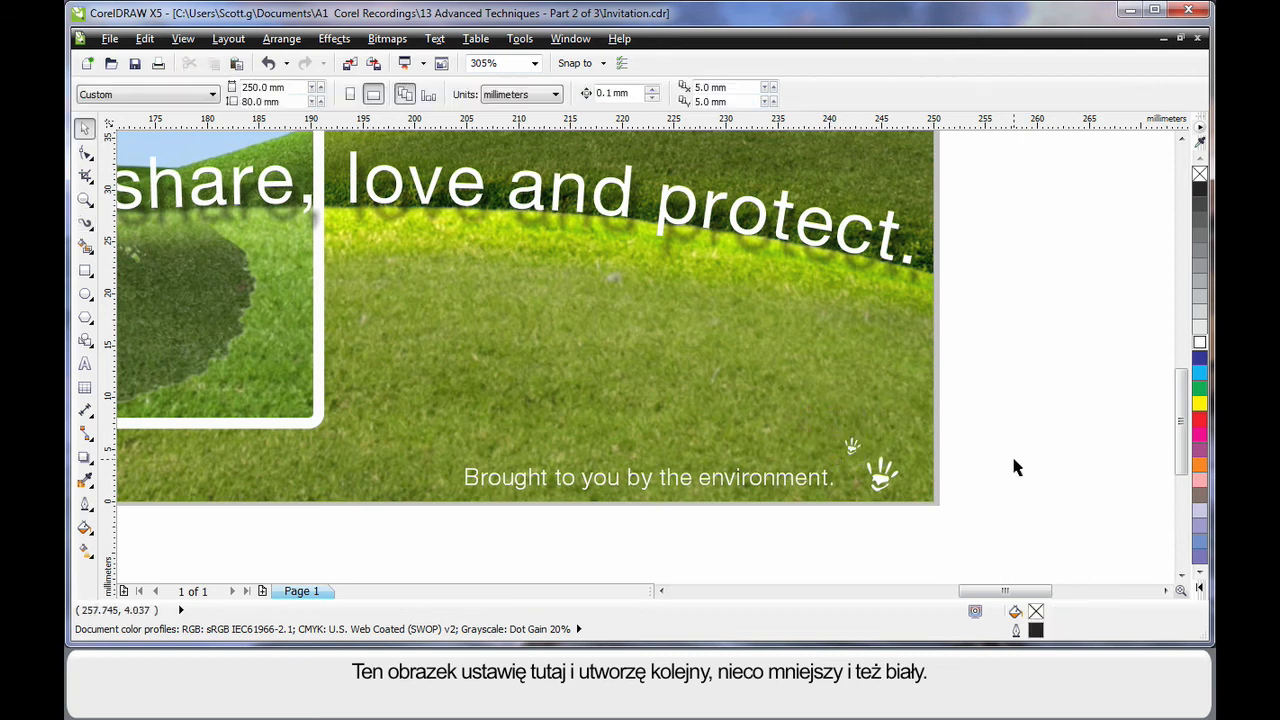
# Paste the prepared text "You are invited to attend." into the sky over the left hill and scale it down to about 10.8 pt
pyautogui.hotkey('shift', 'F4')
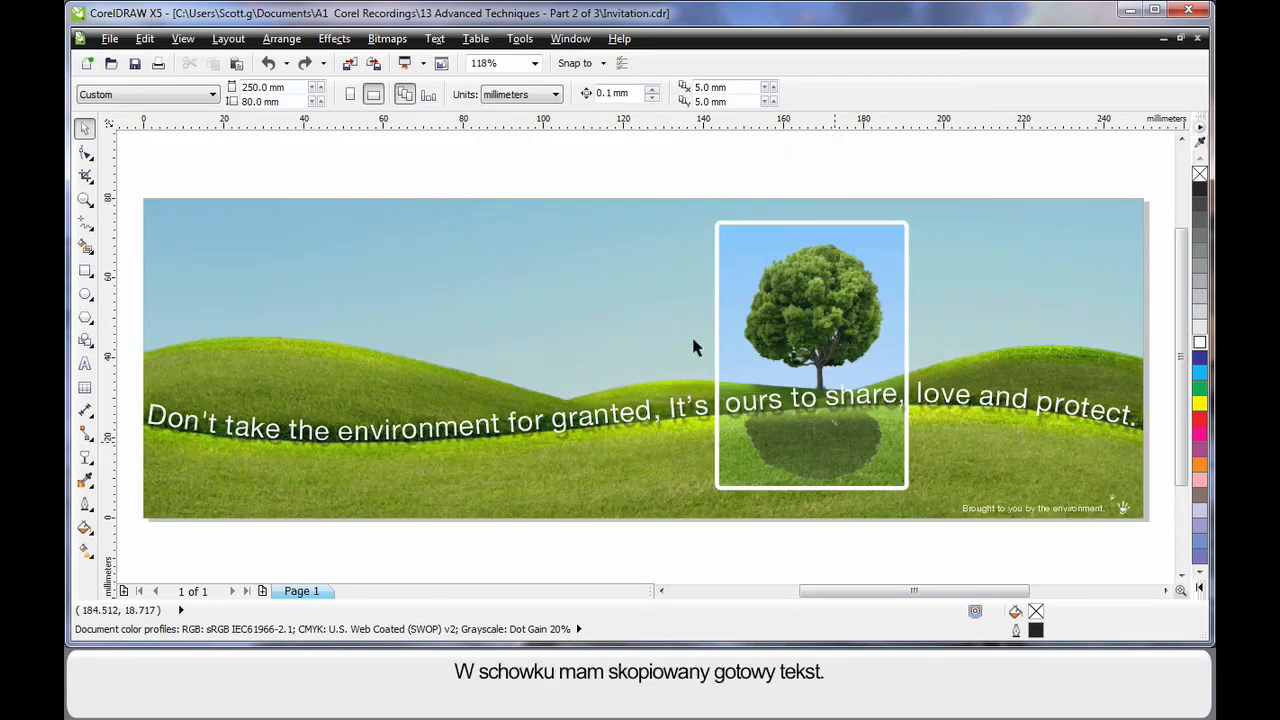
pyautogui.hotkey('ctrl', 'v')
pyautogui.moveTo(381, 172); pyautogui.dragTo(394, 273)
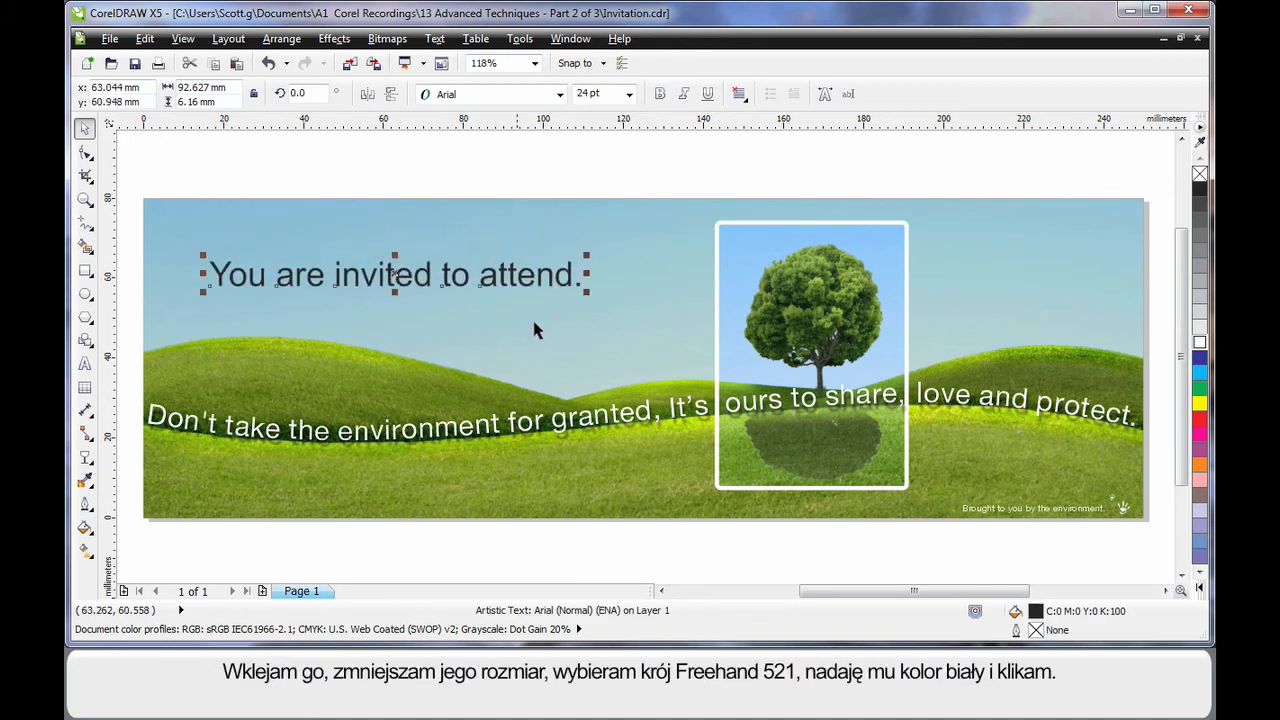
pyautogui.moveTo(586, 291); pyautogui.dragTo(380, 294)
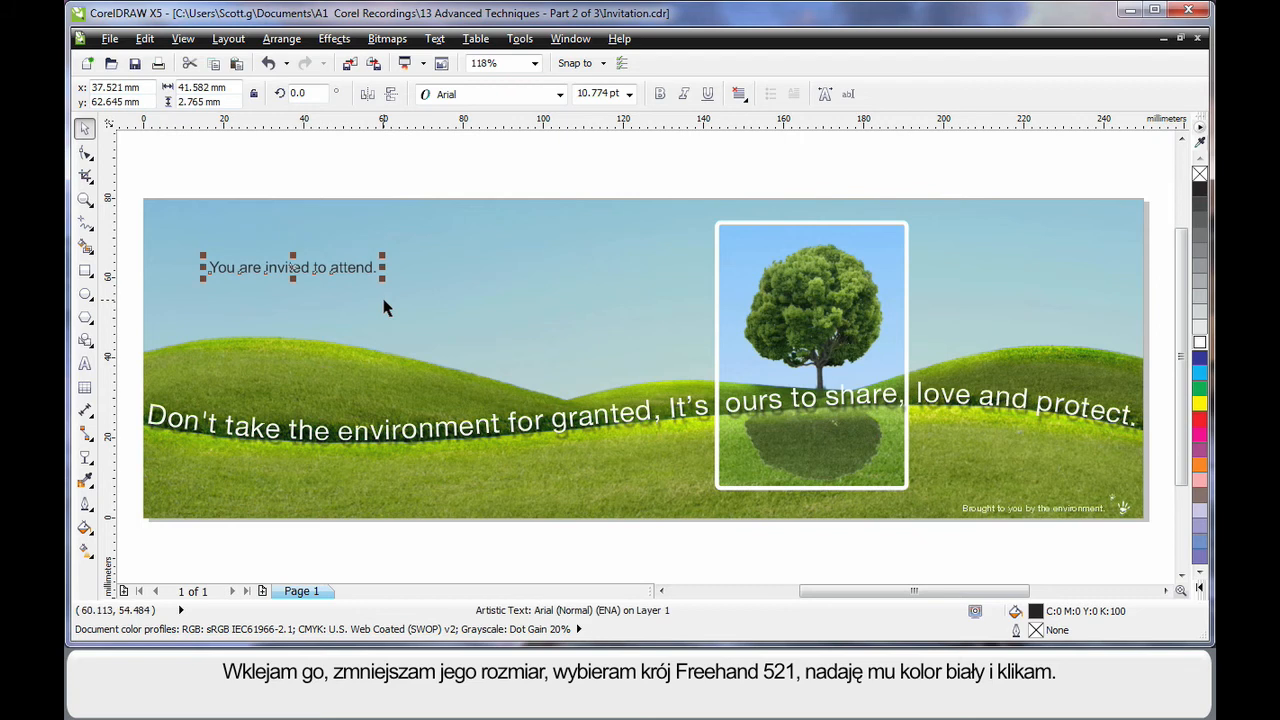
# Set the invitation line's font to Freehand521 BT and fill it white
pyautogui.click(560, 94)
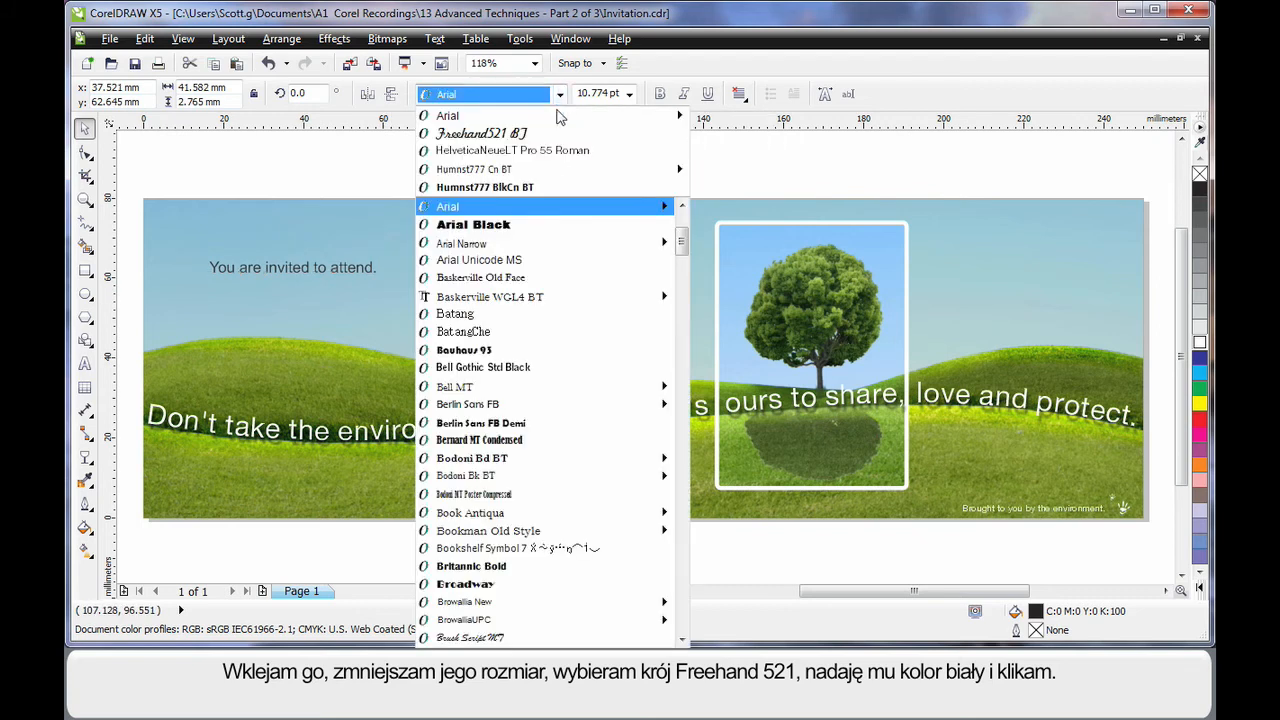
pyautogui.click(513, 136)
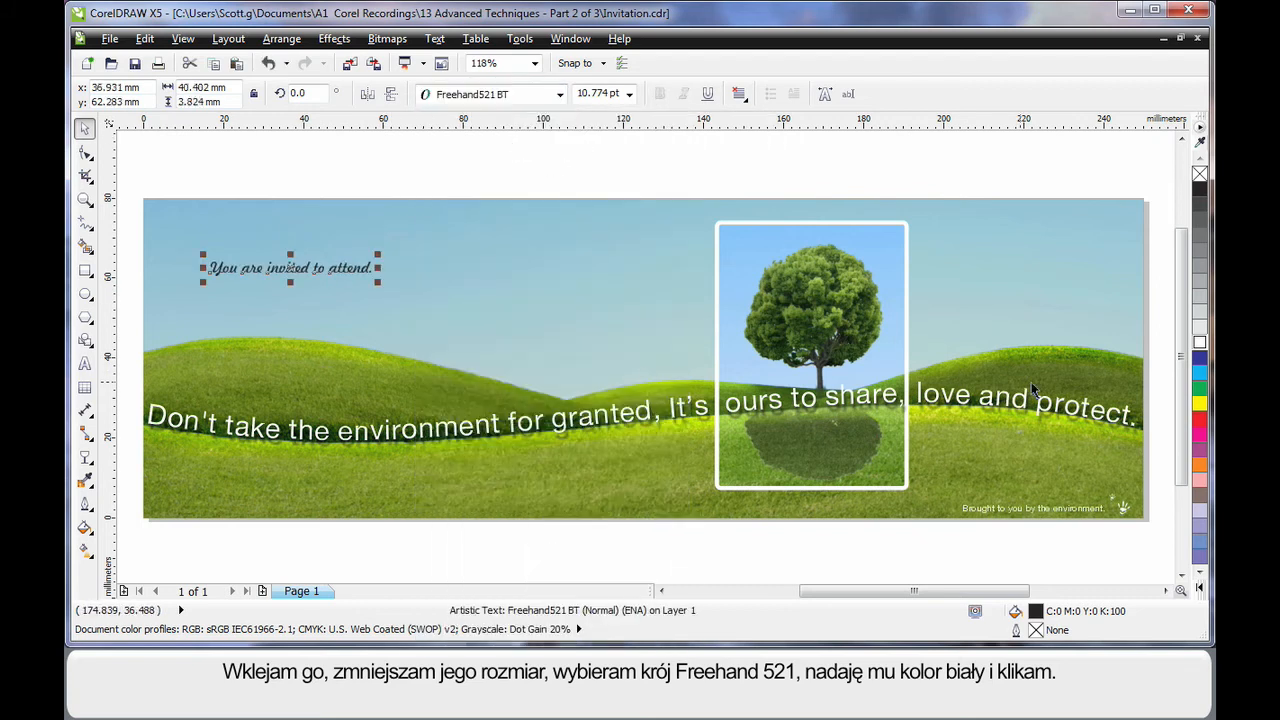
pyautogui.click(1200, 349)
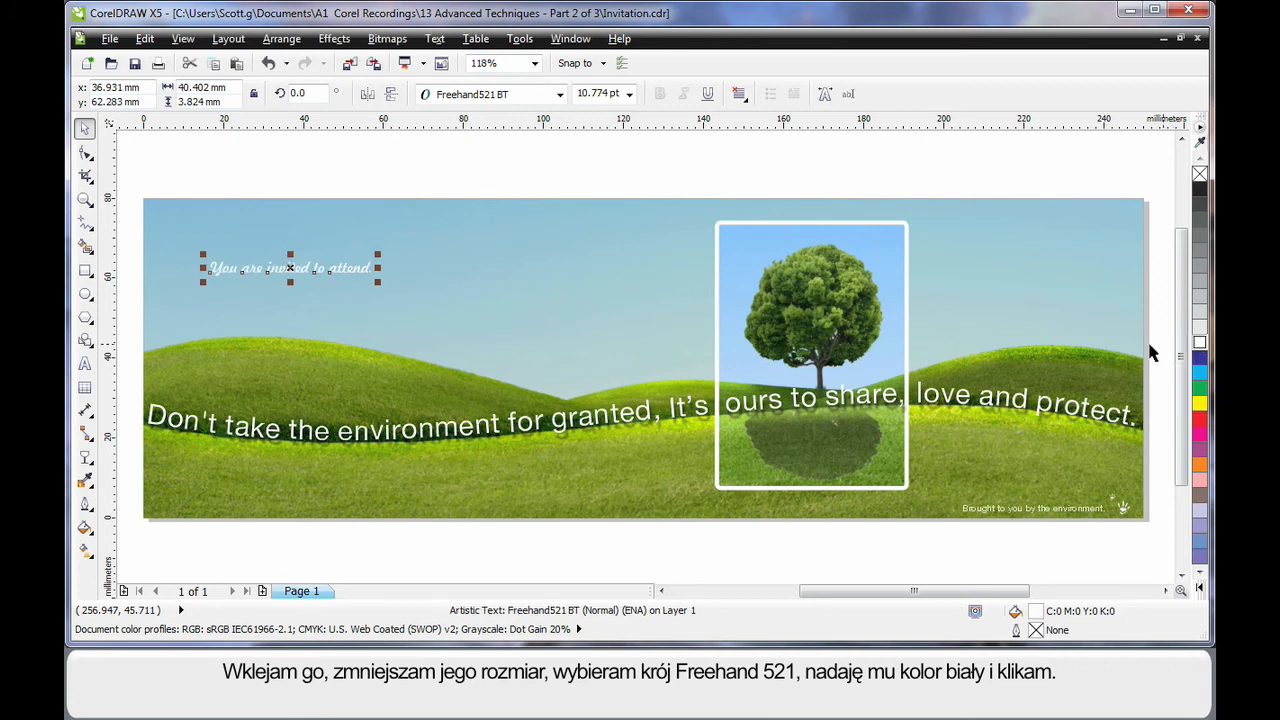
# Scale the invitation line down to about 10.1 pt and centre it at about X 48.7 mm, Y 64.9 mm
pyautogui.moveTo(292, 270); pyautogui.dragTo(323, 260)
pyautogui.moveTo(238, 277); pyautogui.dragTo(248, 277)
pyautogui.moveTo(331, 258); pyautogui.dragTo(336, 258)
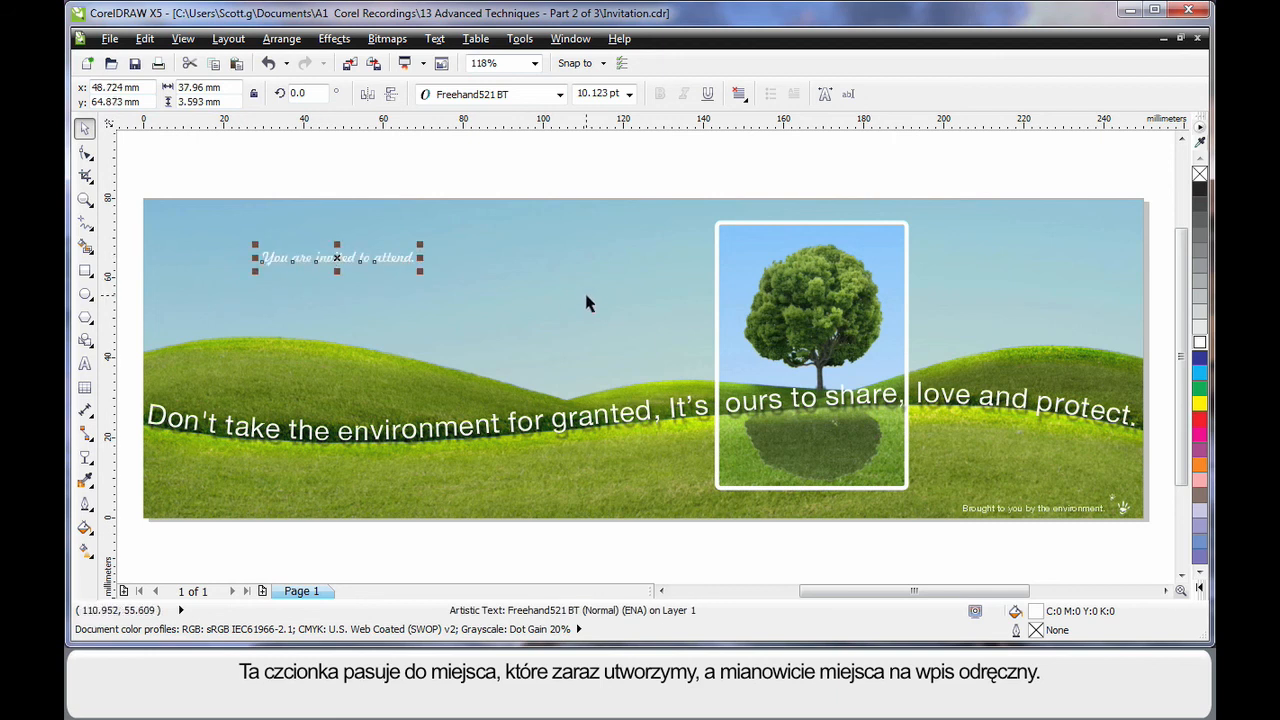
# Deselect the invitation line and set the duplicate distance to 0 mm horizontally and -4 mm vertically
pyautogui.click(608, 158)
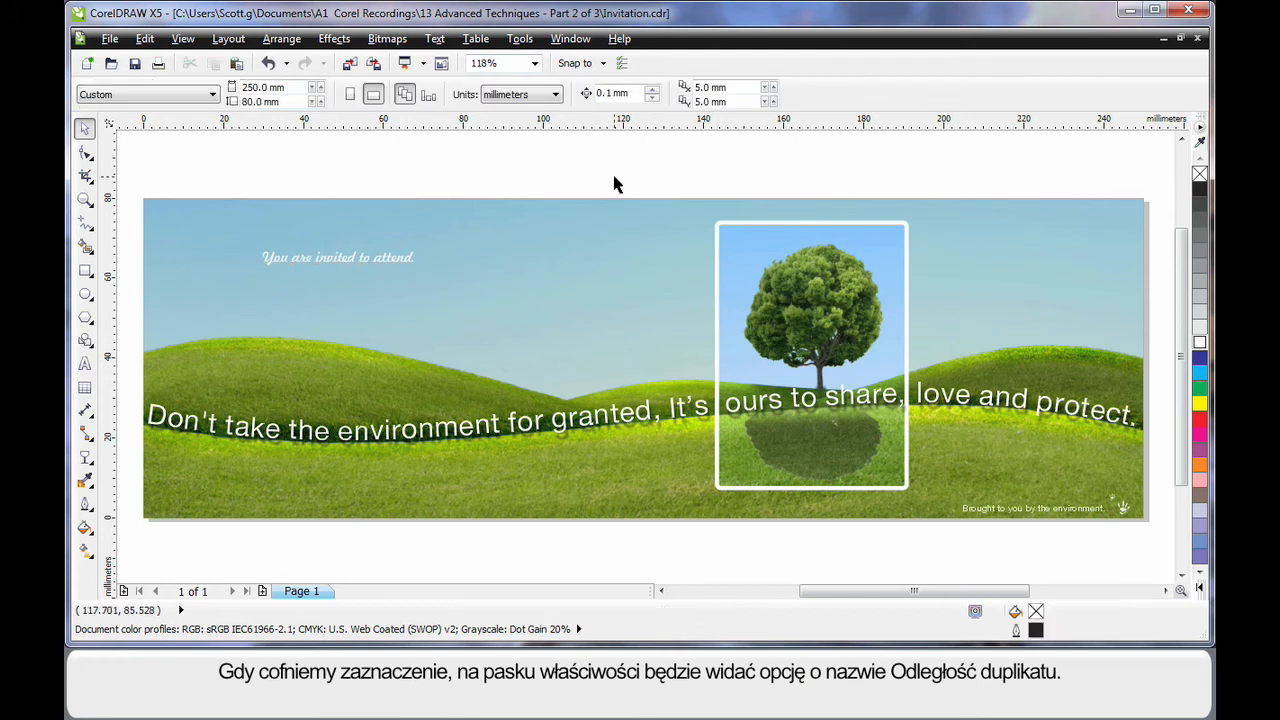
pyautogui.click(746, 88)
pyautogui.write('0')
pyautogui.press('Tab')
pyautogui.write('-')
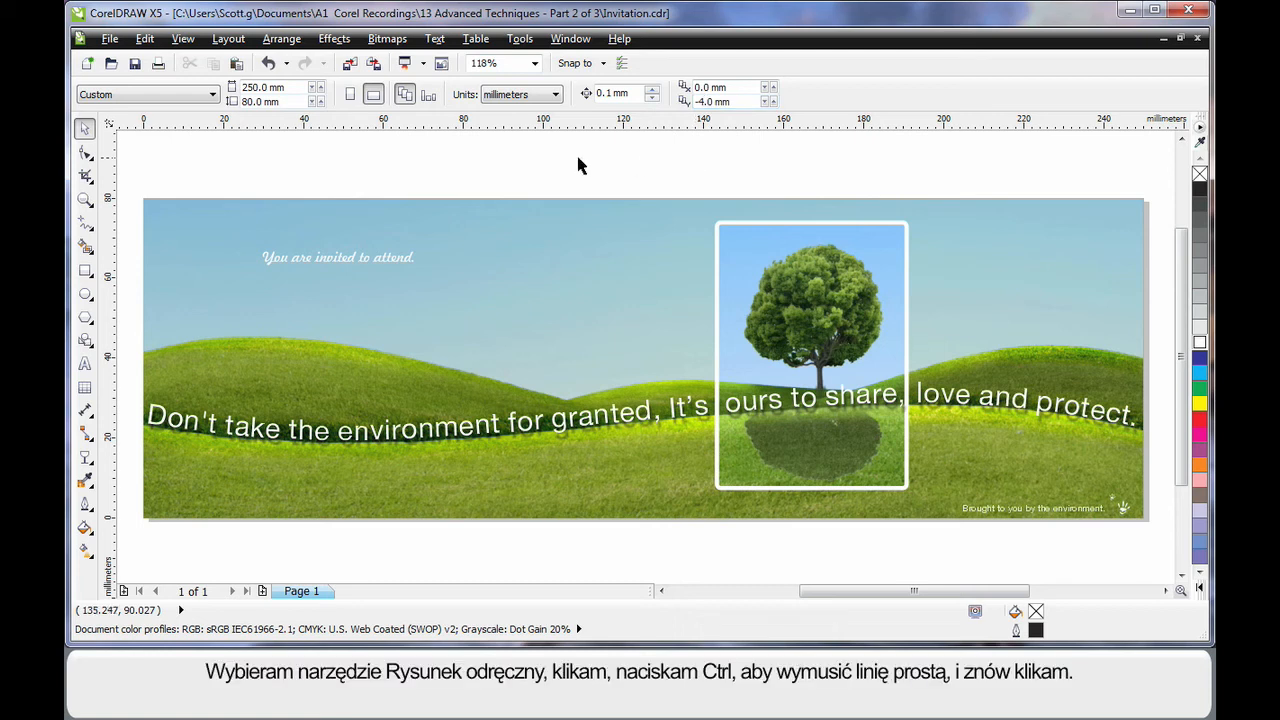
# Draw a straight horizontal freehand line about 70.6 mm long beneath the invitation text and give it a white outline
pyautogui.click(85, 224)
pyautogui.click(266, 277)
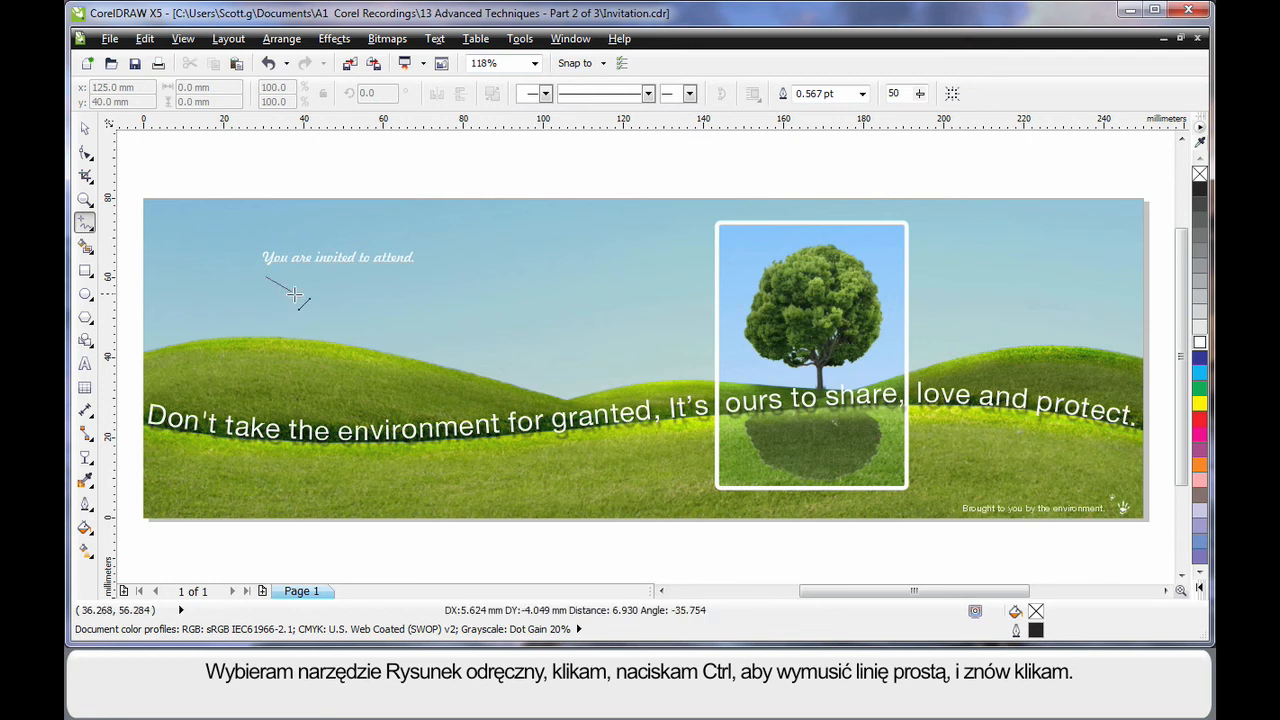
pyautogui.click(548, 277)
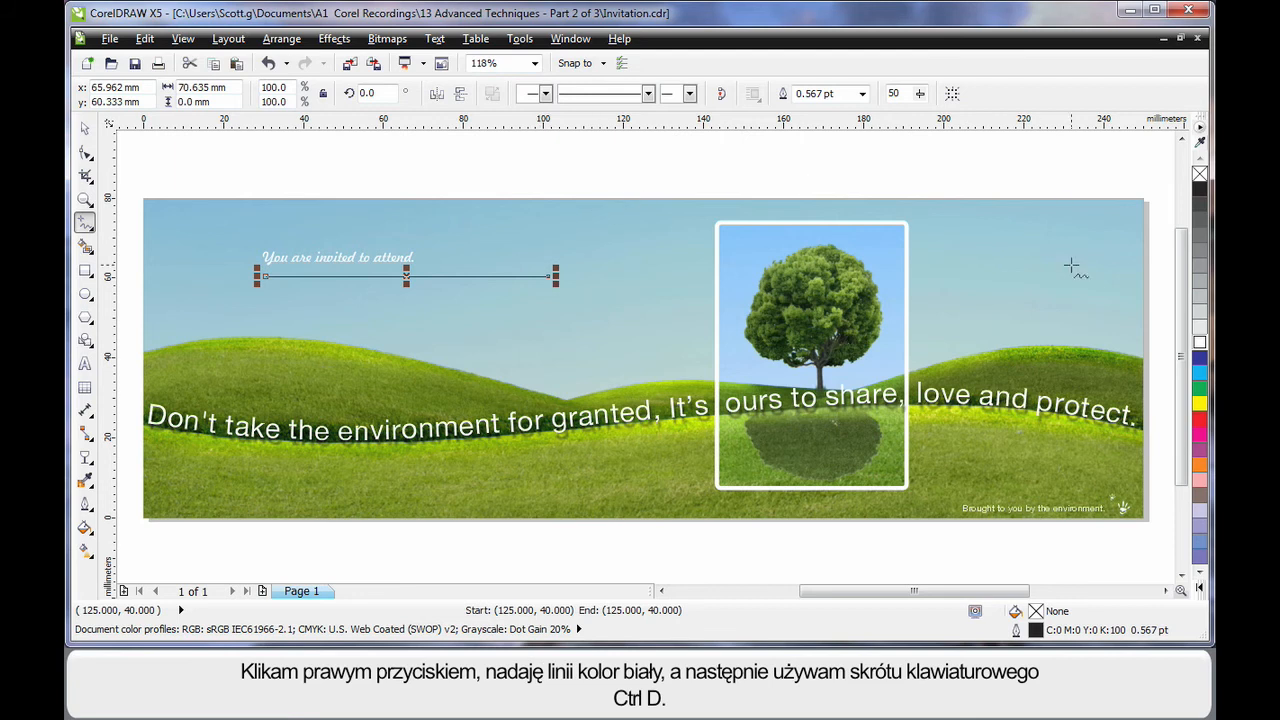
pyautogui.rightClick(1200, 342)
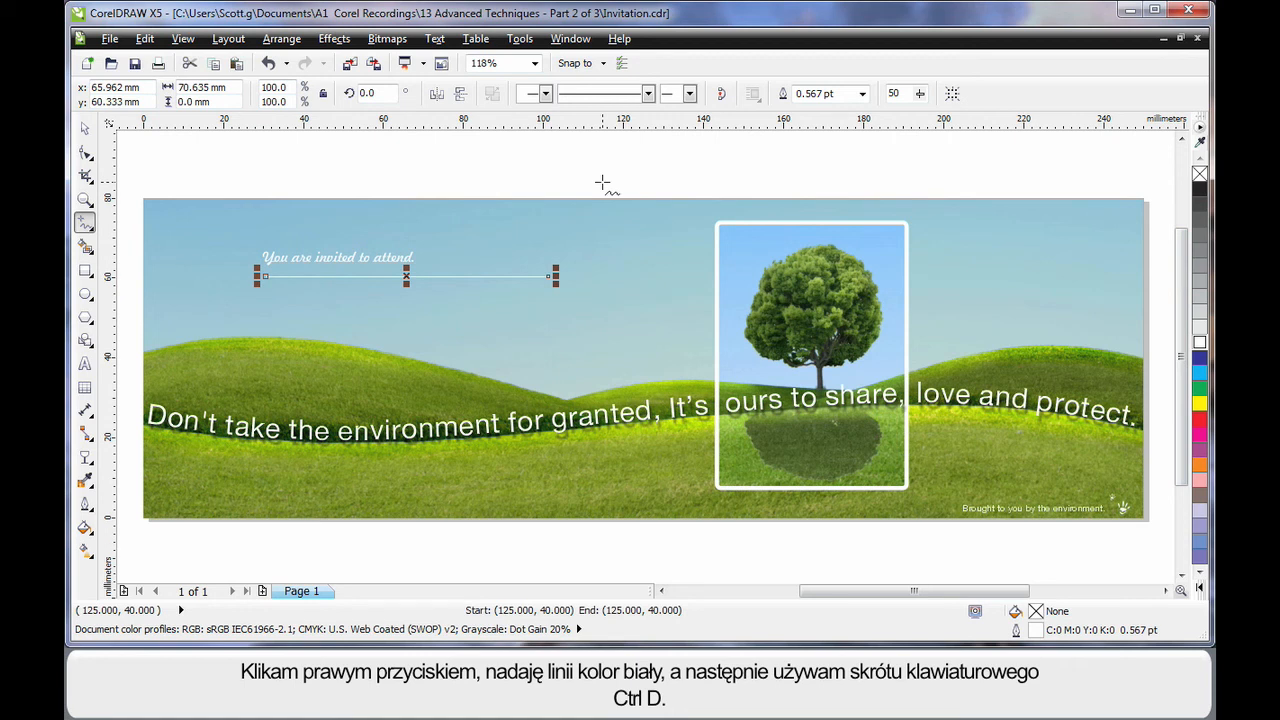
# Duplicate the white line four times downward at the set offset and deselect the last copy
pyautogui.hotkey('ctrl', 'd')
pyautogui.press('space')
pyautogui.hotkey('ctrl', 'd')
pyautogui.hotkey('ctrl', 'd')
pyautogui.hotkey('ctrl', 'd')
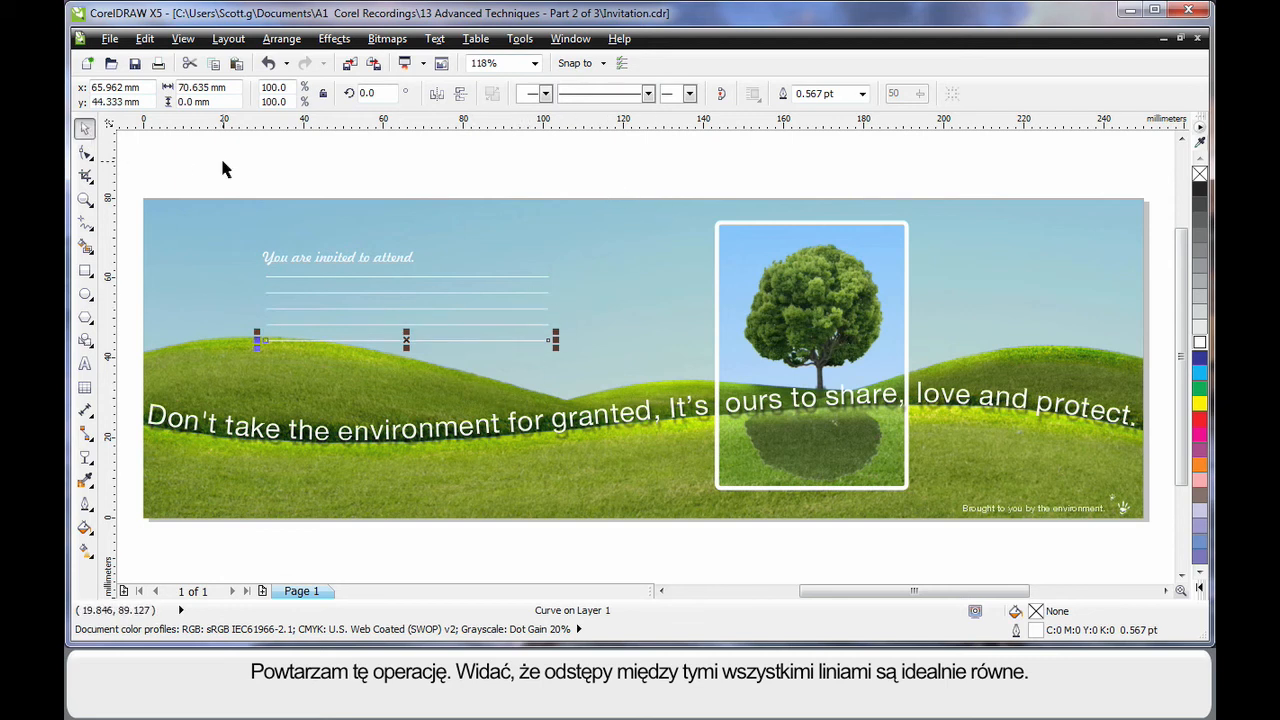
pyautogui.click(250, 167)
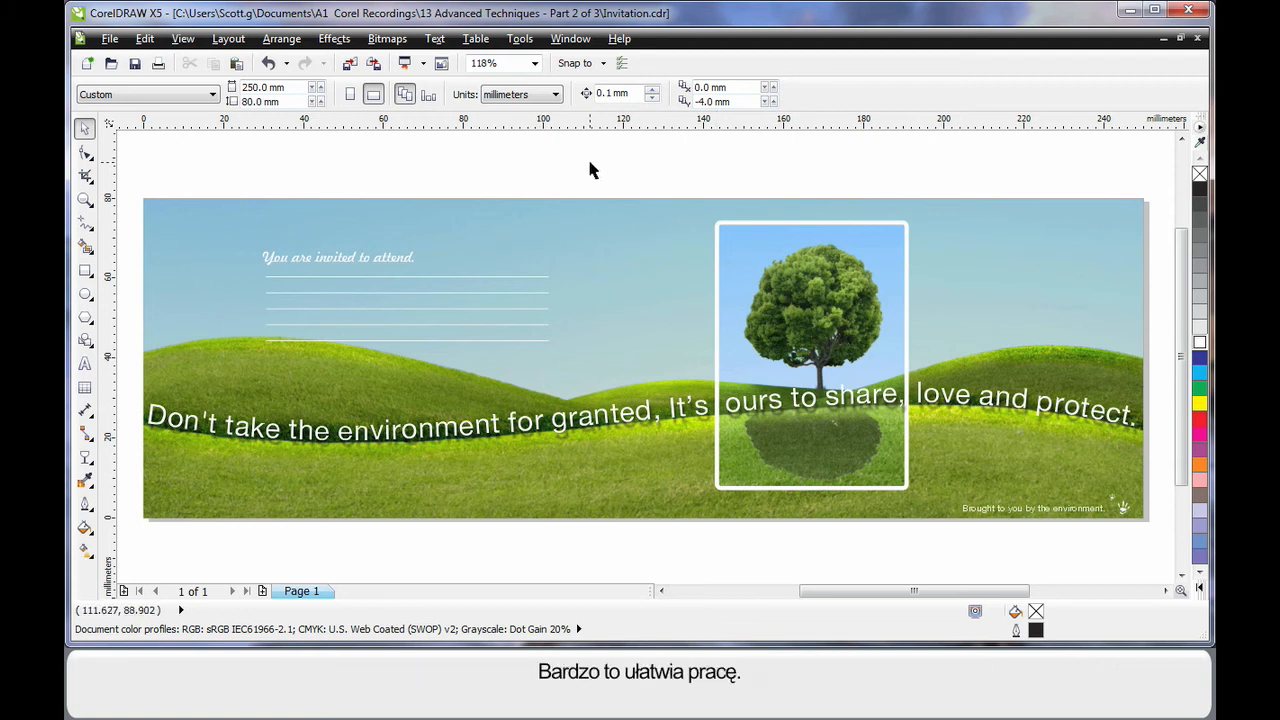
# Import leaf.cdr, place it in the sky at the right end of the writing lines, and deselect it
pyautogui.click(350, 64)
pyautogui.doubleClick(443, 300)
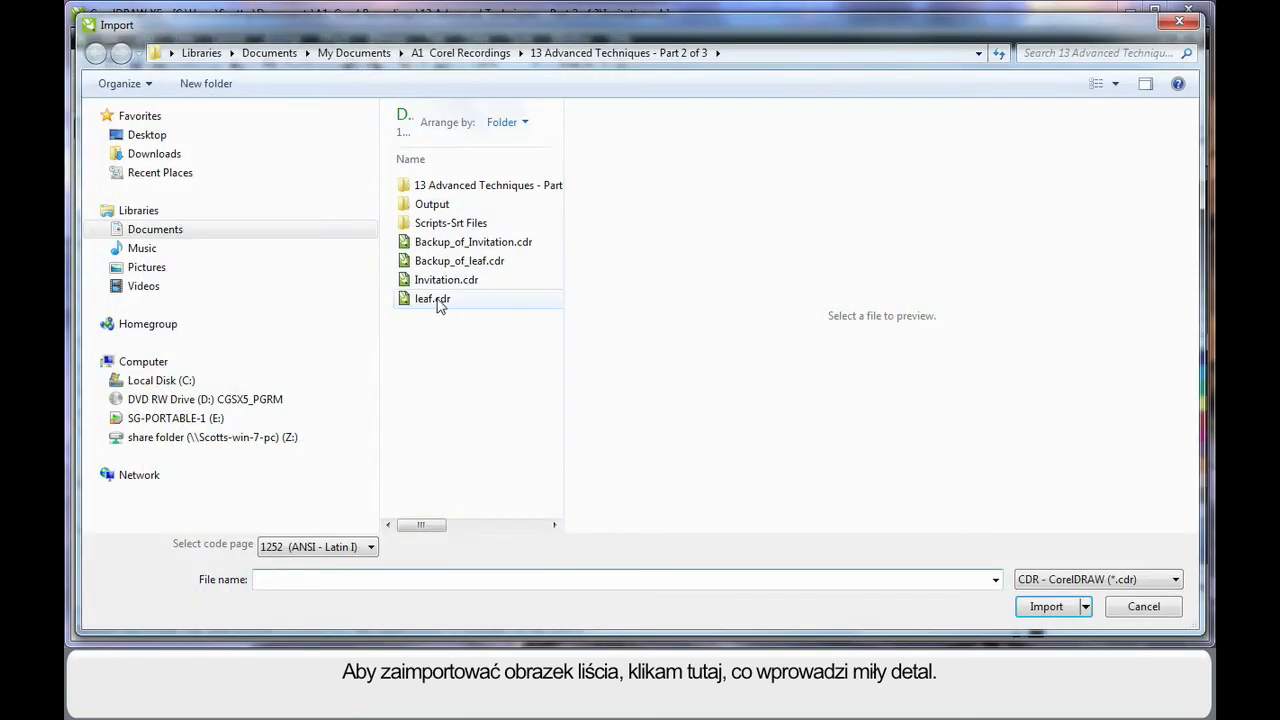
pyautogui.click(548, 222)
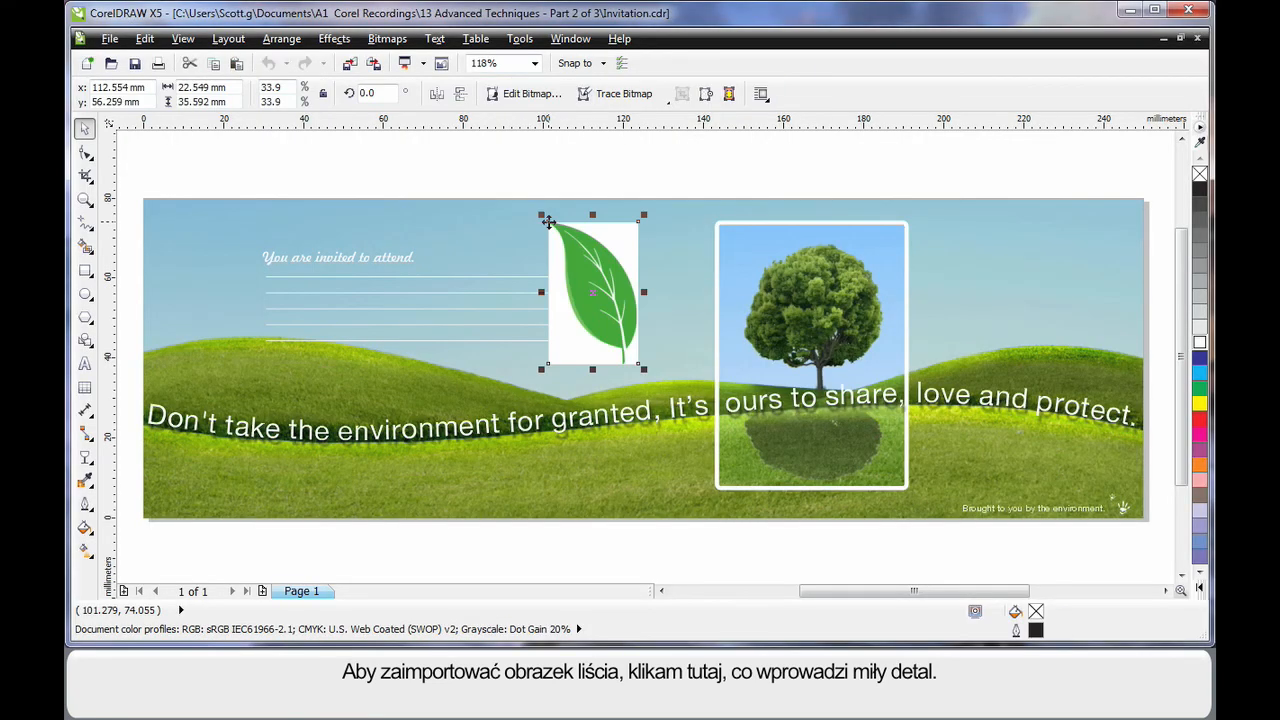
pyautogui.click(744, 169)
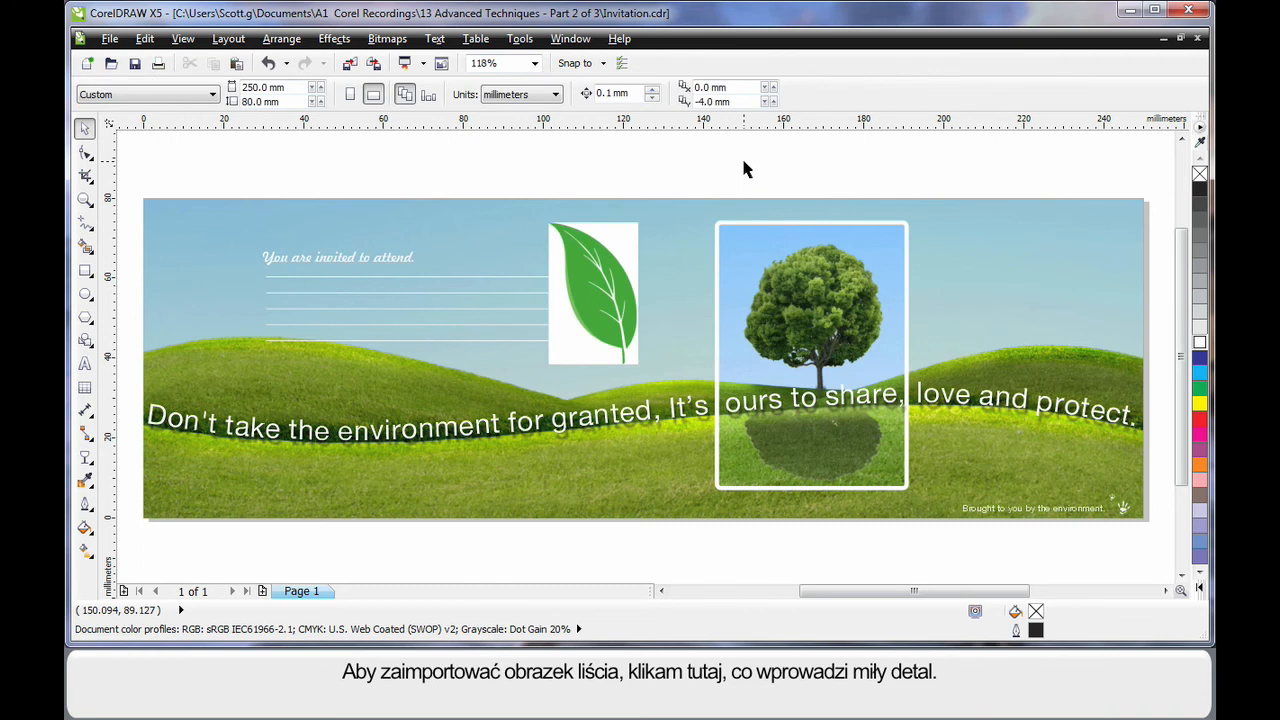
# Convert the leaf bitmap to vectors with a Detailed logo Outline Trace that removes the background and deletes the original image
pyautogui.click(617, 250)
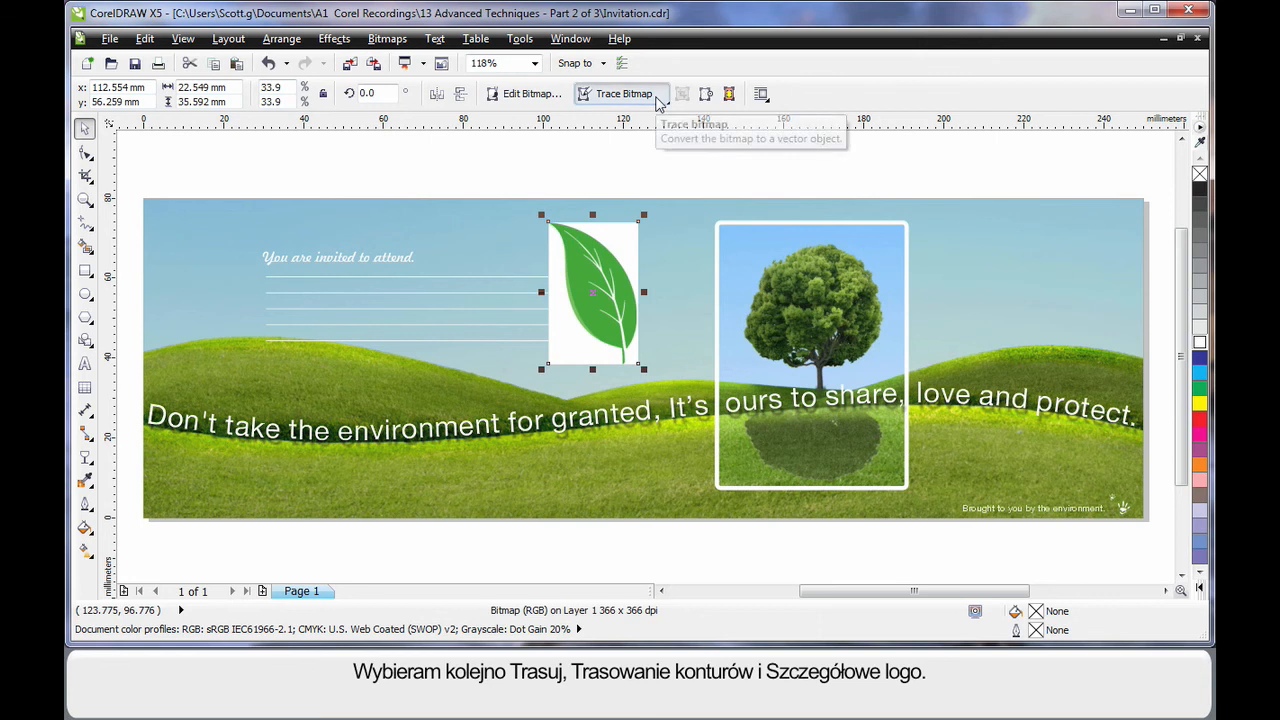
pyautogui.click(655, 97)
pyautogui.moveTo(645, 163)
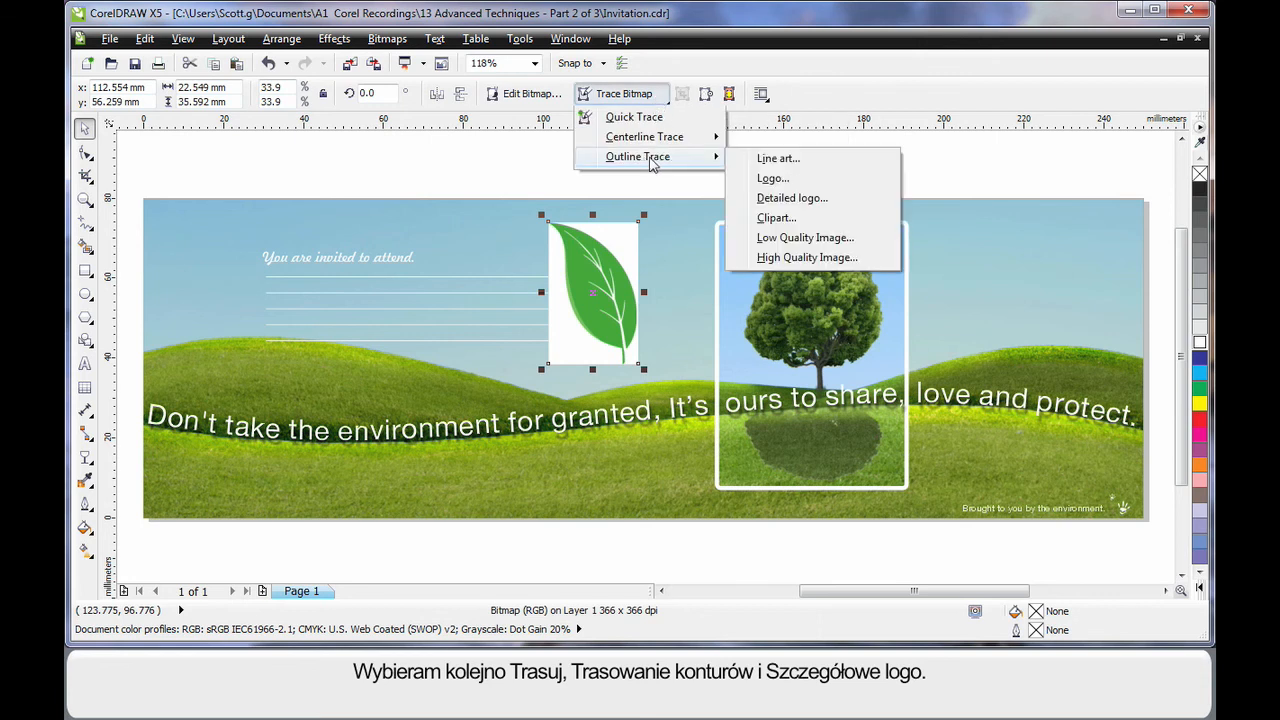
pyautogui.click(791, 198)
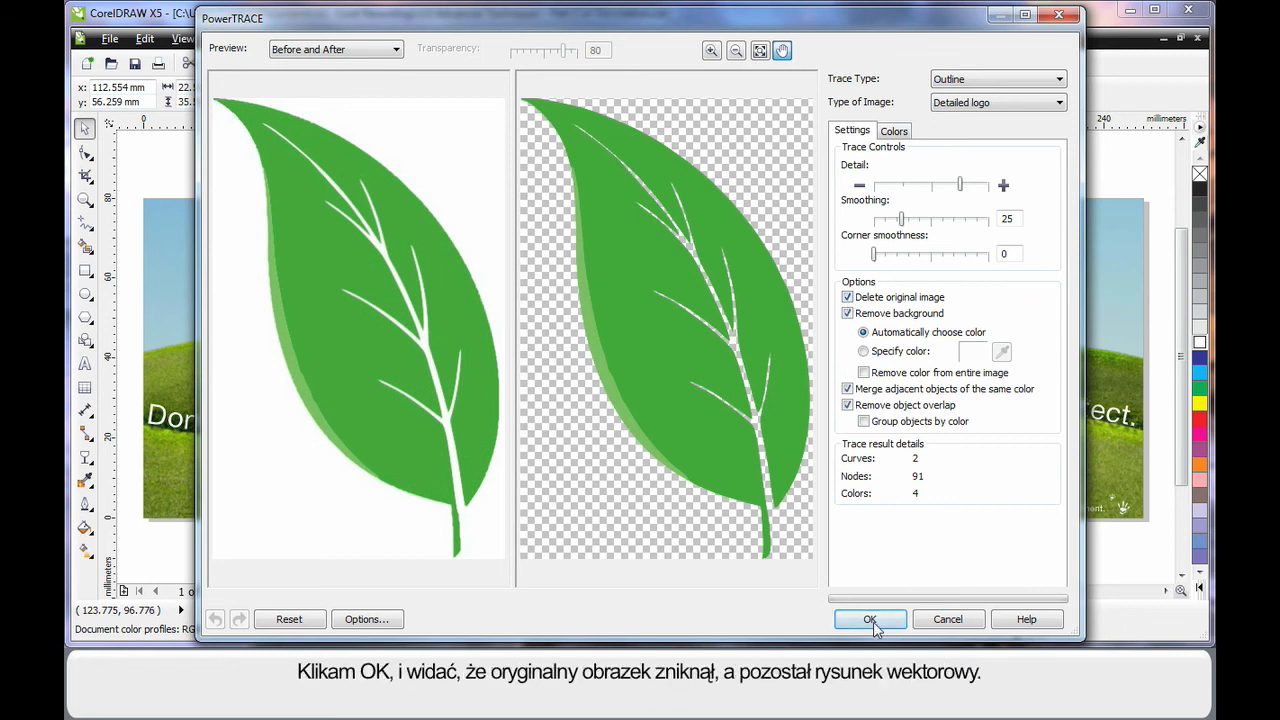
pyautogui.click(869, 619)
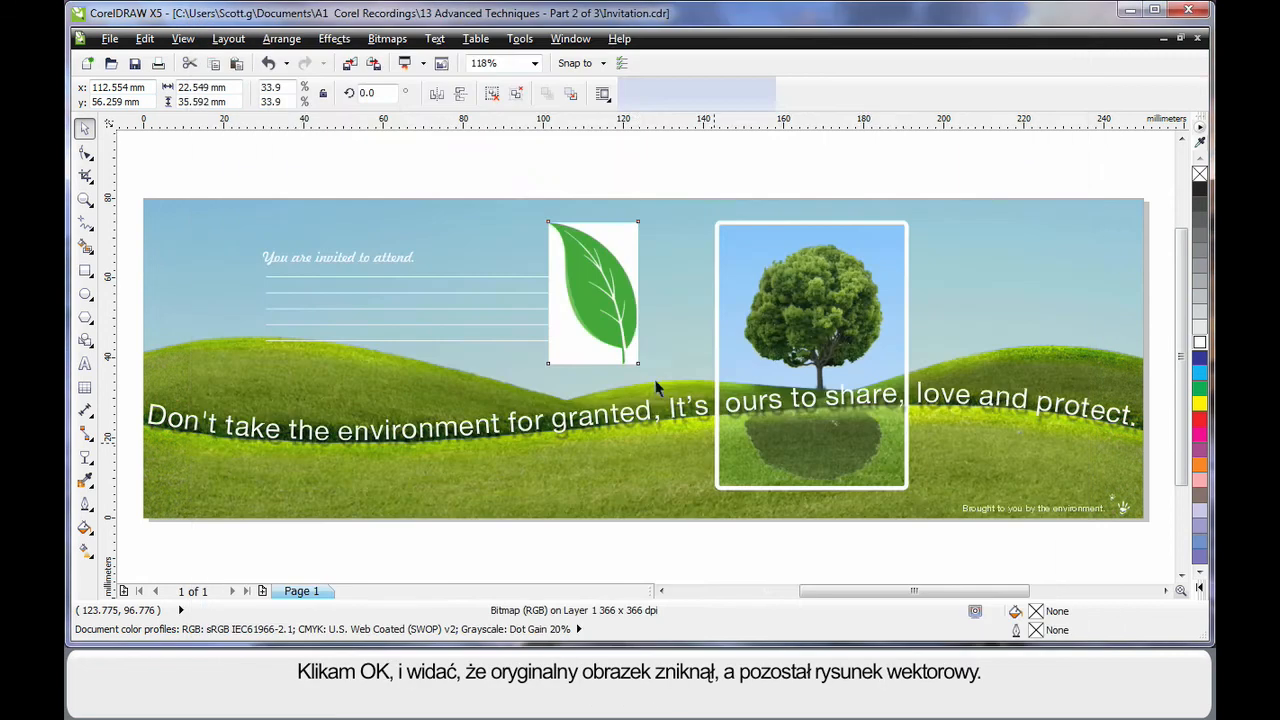
pyautogui.click(671, 165)
# Fill the traced leaf white and shrink it to about 2.6 × 4.2 mm near the end of the first writing line
pyautogui.click(620, 300)
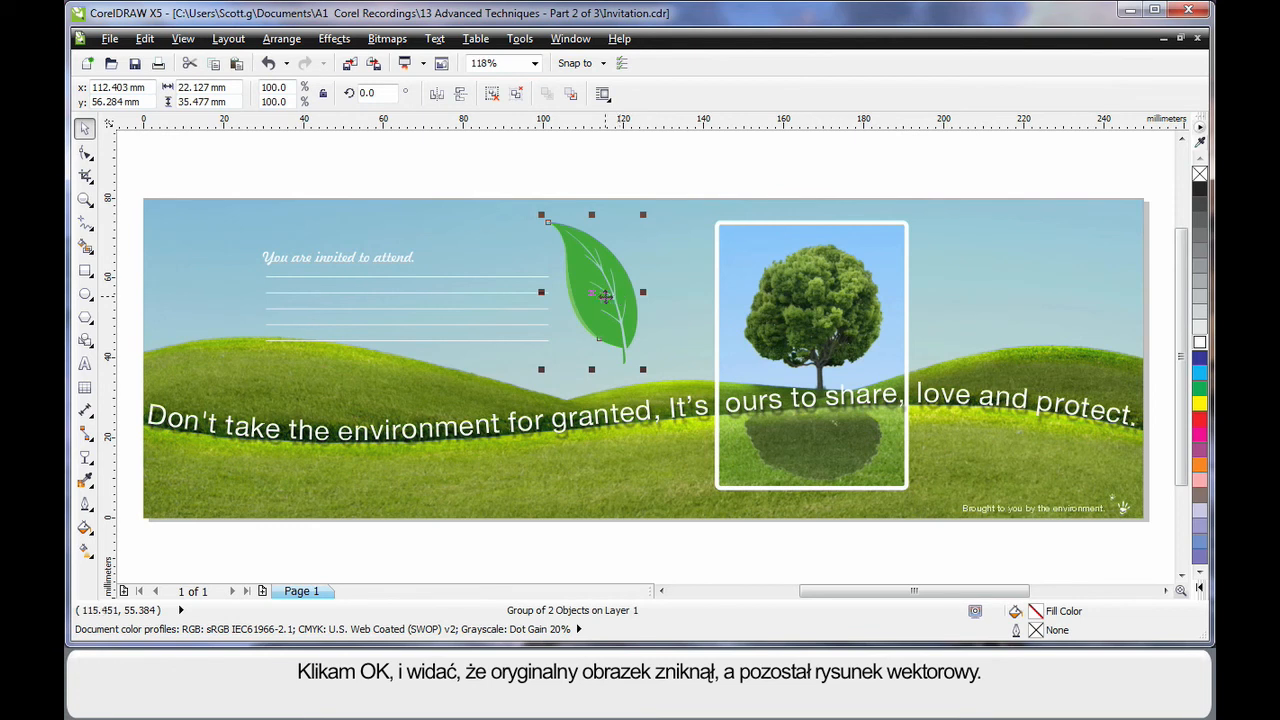
pyautogui.click(1200, 345)
pyautogui.moveTo(643, 369); pyautogui.dragTo(548, 266)
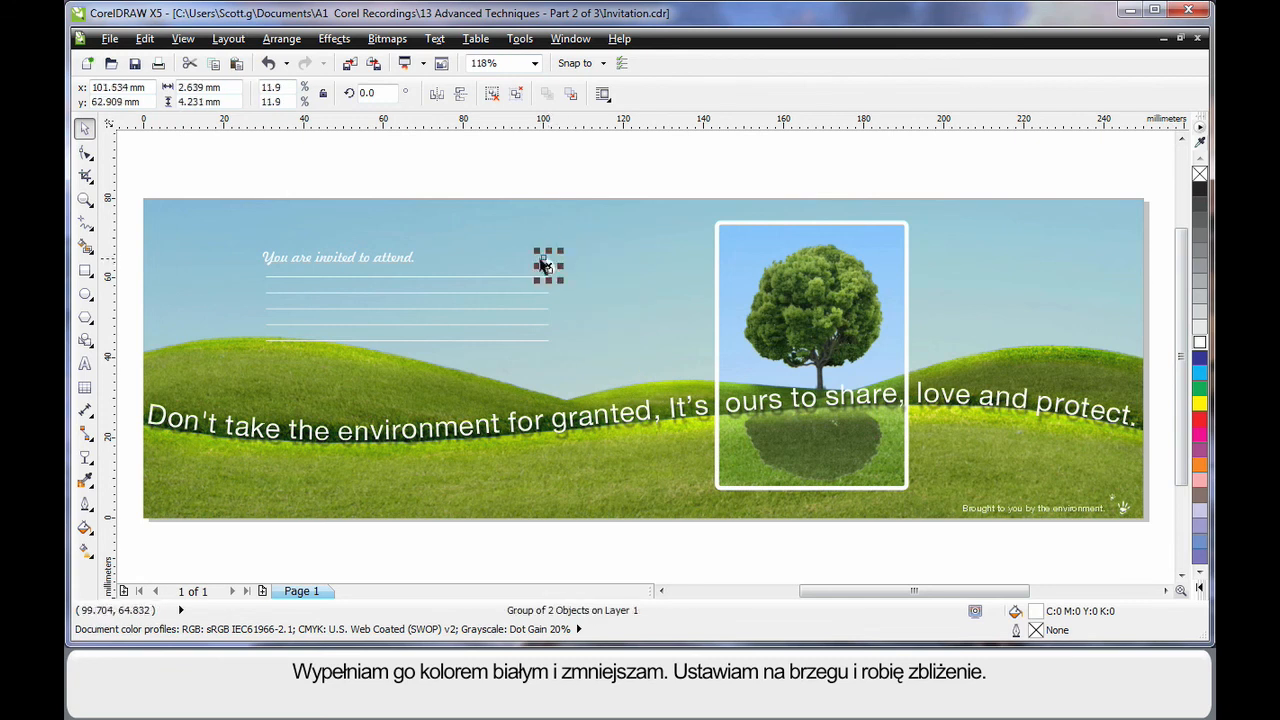
# Apply a Uniform transparency of 50 to the small white leaf
pyautogui.press('z')
pyautogui.moveTo(494, 224); pyautogui.dragTo(602, 312)
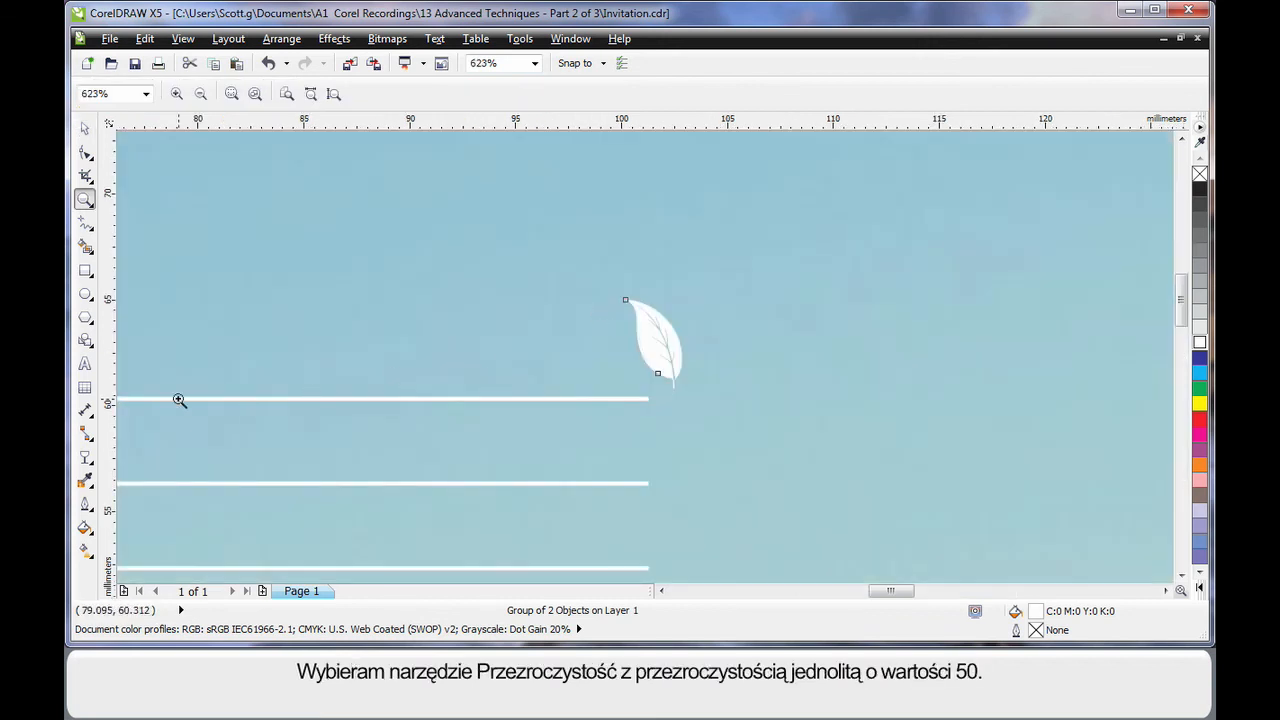
pyautogui.click(92, 468)
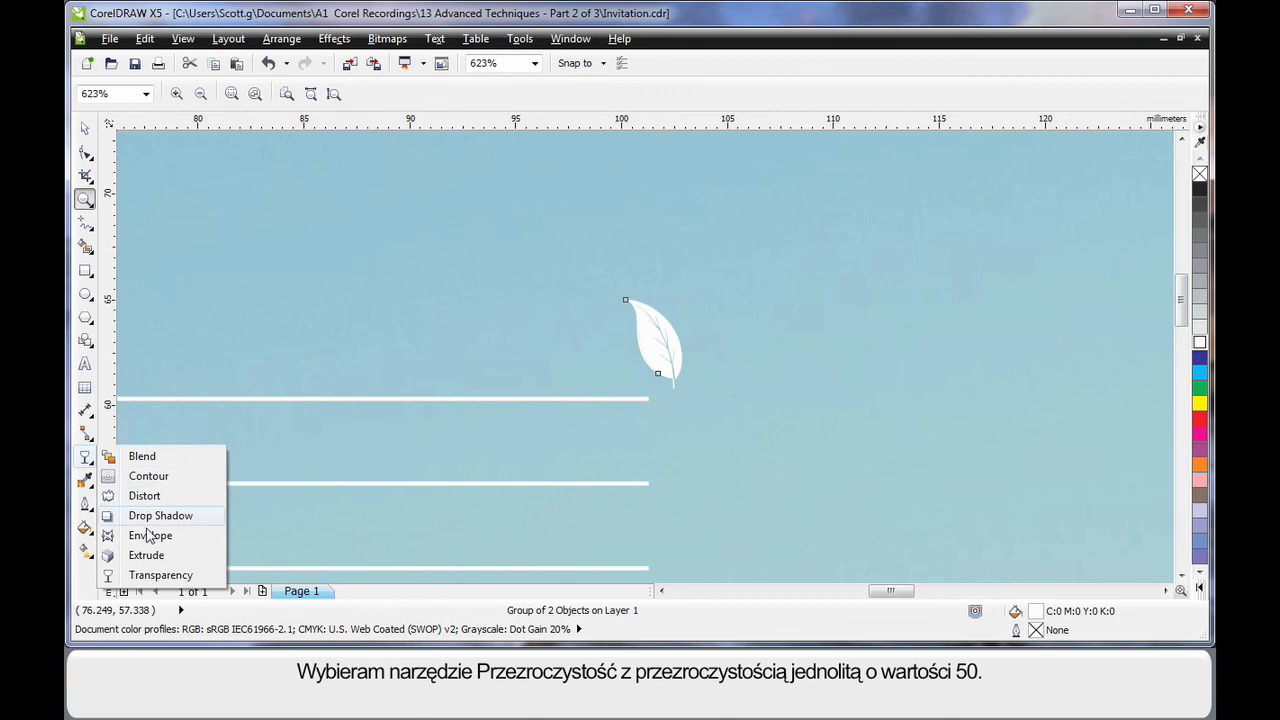
pyautogui.click(140, 574)
pyautogui.click(182, 95)
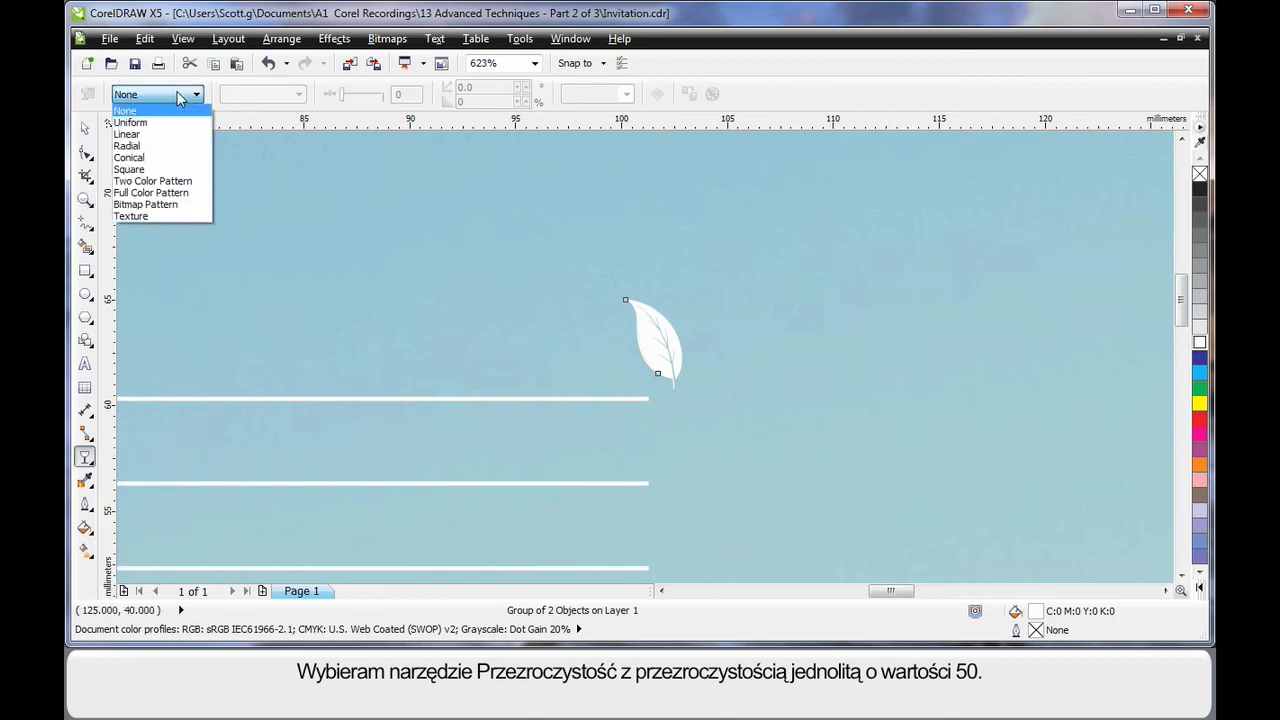
pyautogui.click(155, 123)
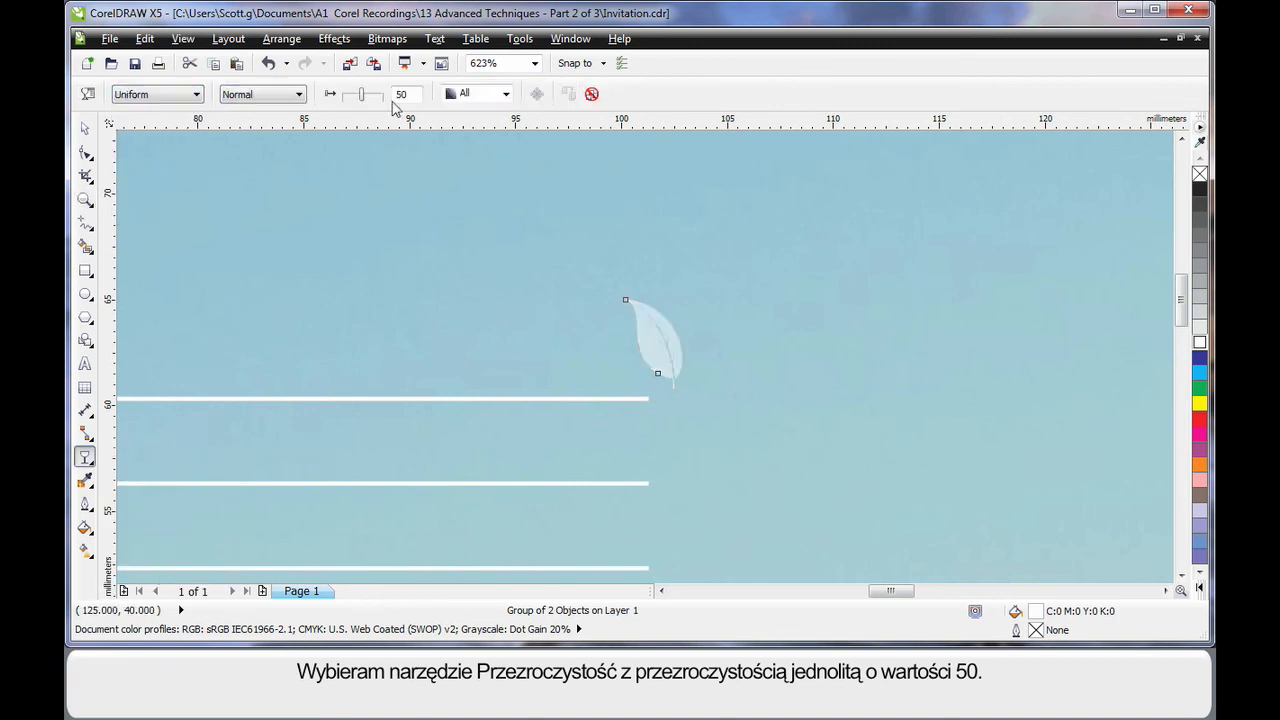
# Move the leaf onto the end of the first writing line, at about X 100.8 mm, Y 62.7 mm, and deselect it
pyautogui.click(82, 130)
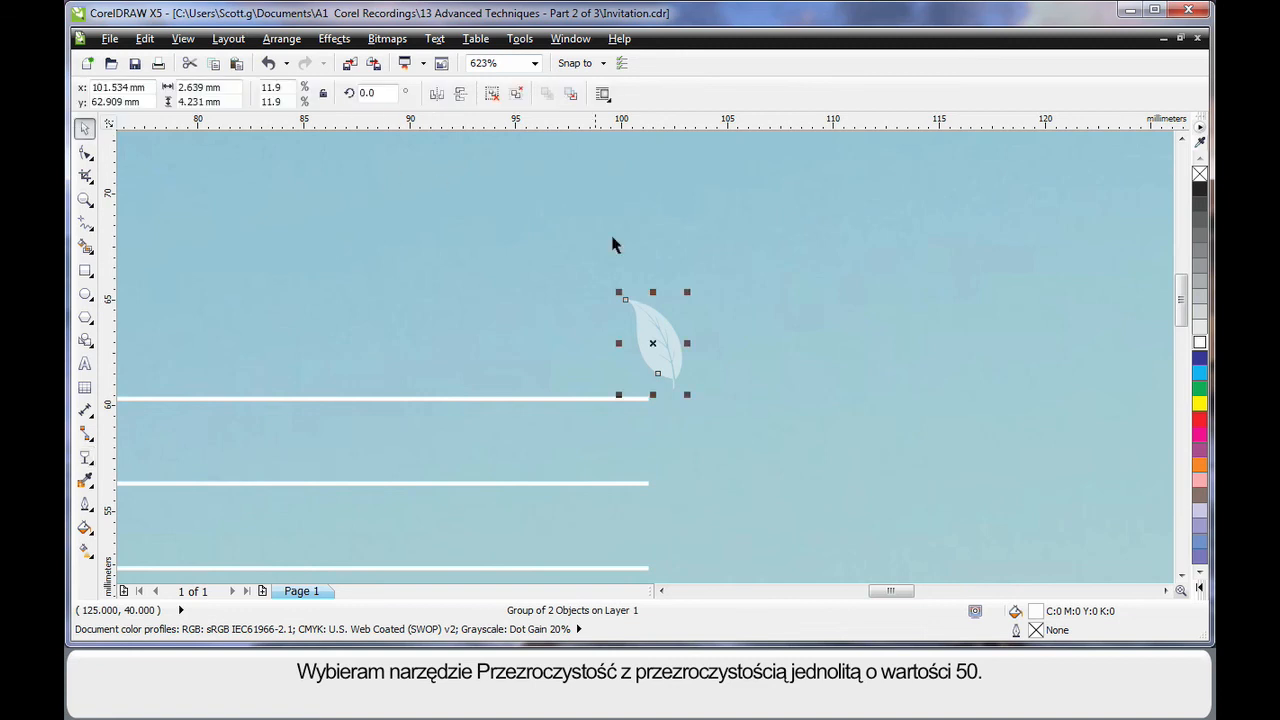
pyautogui.moveTo(680, 363); pyautogui.dragTo(654, 361)
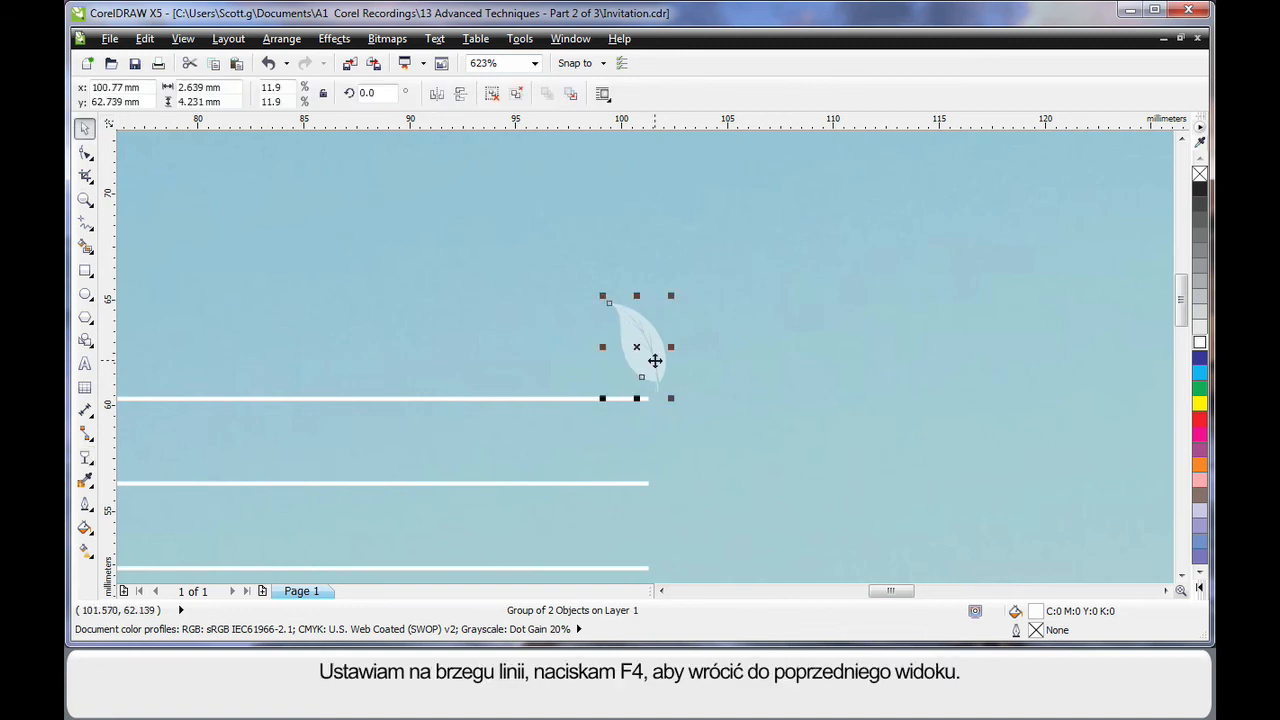
pyautogui.press('F4')
pyautogui.click(620, 170)
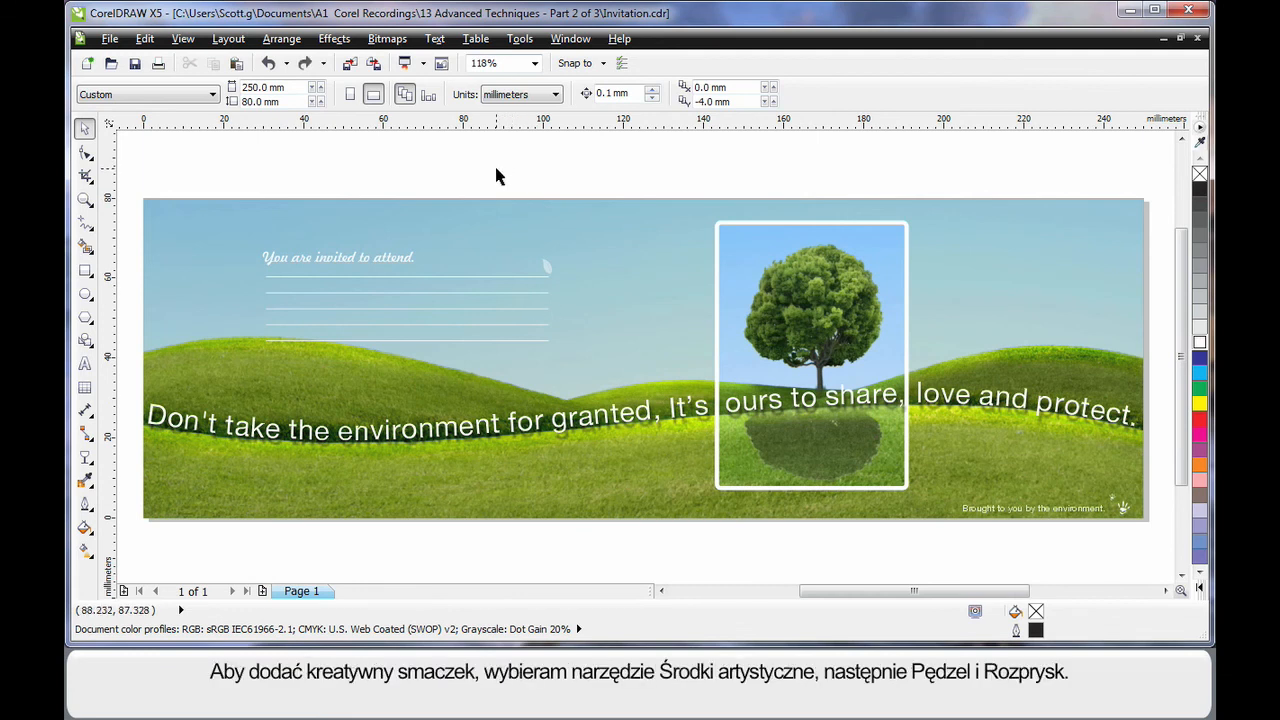
# Set the Artistic Media tool to Brush mode with the Splatter category and the heavy ragged black smear stroke
pyautogui.click(92, 230)
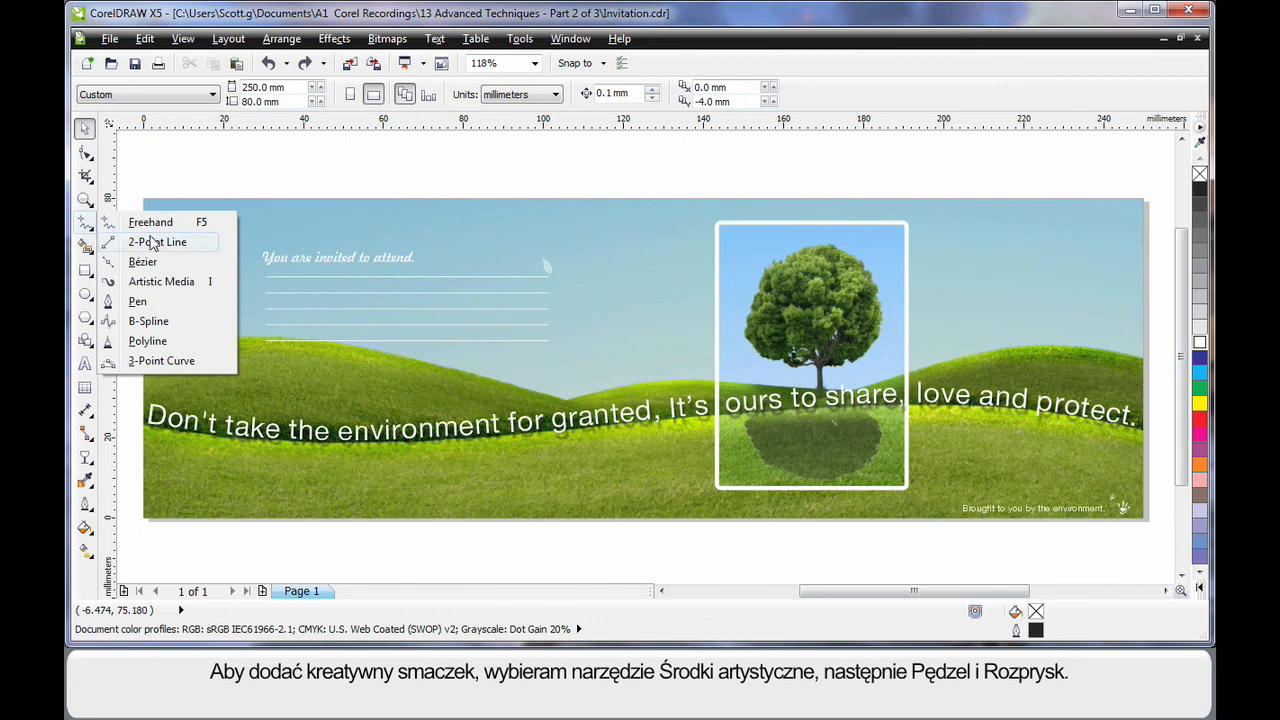
pyautogui.click(163, 281)
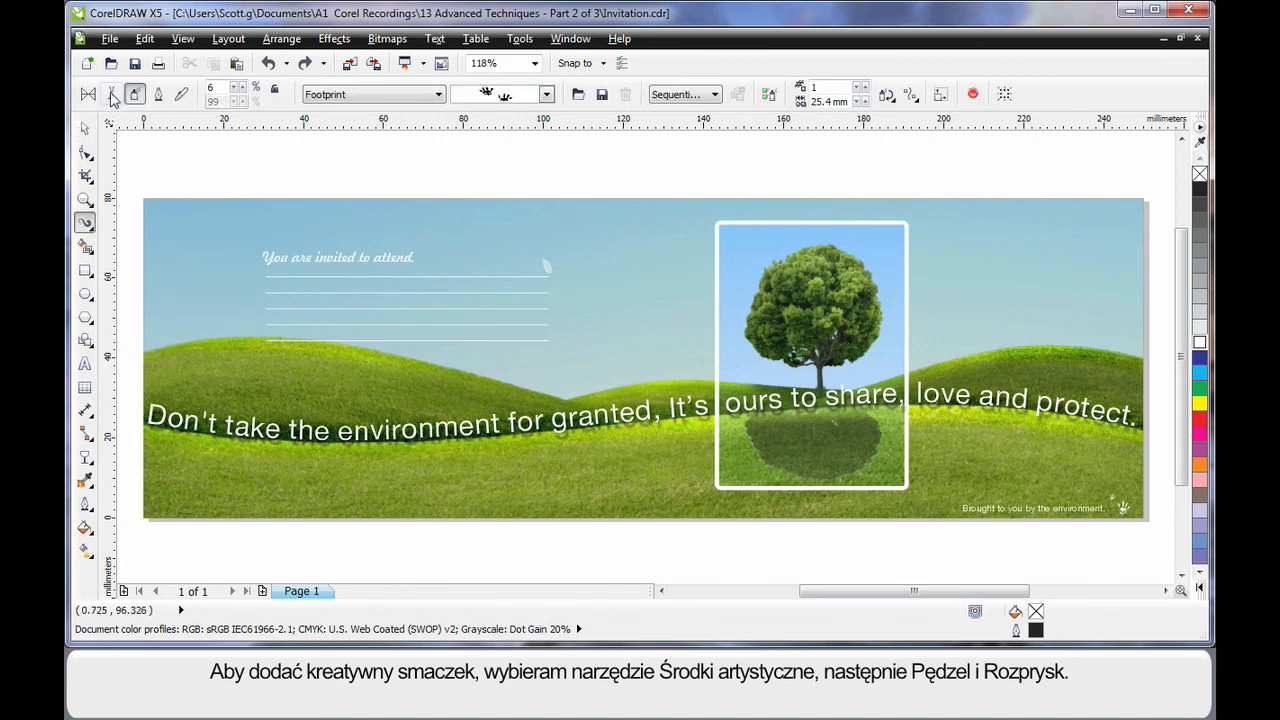
pyautogui.click(110, 94)
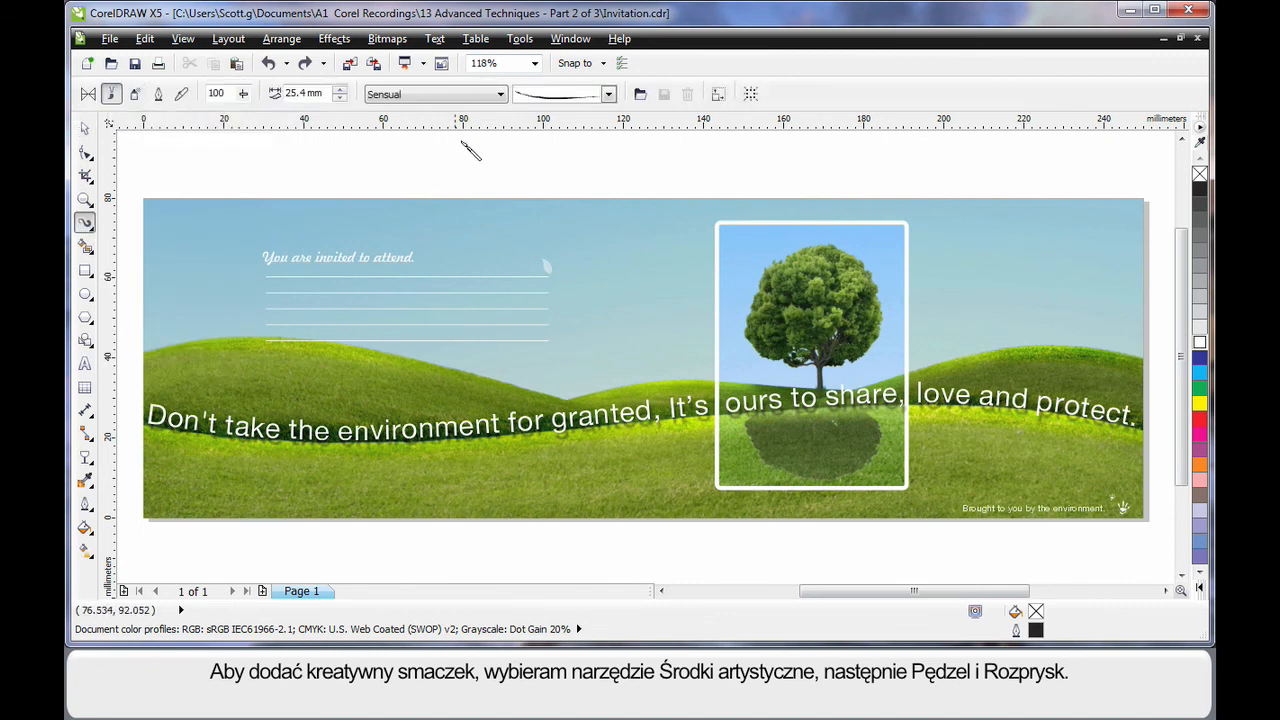
pyautogui.click(497, 95)
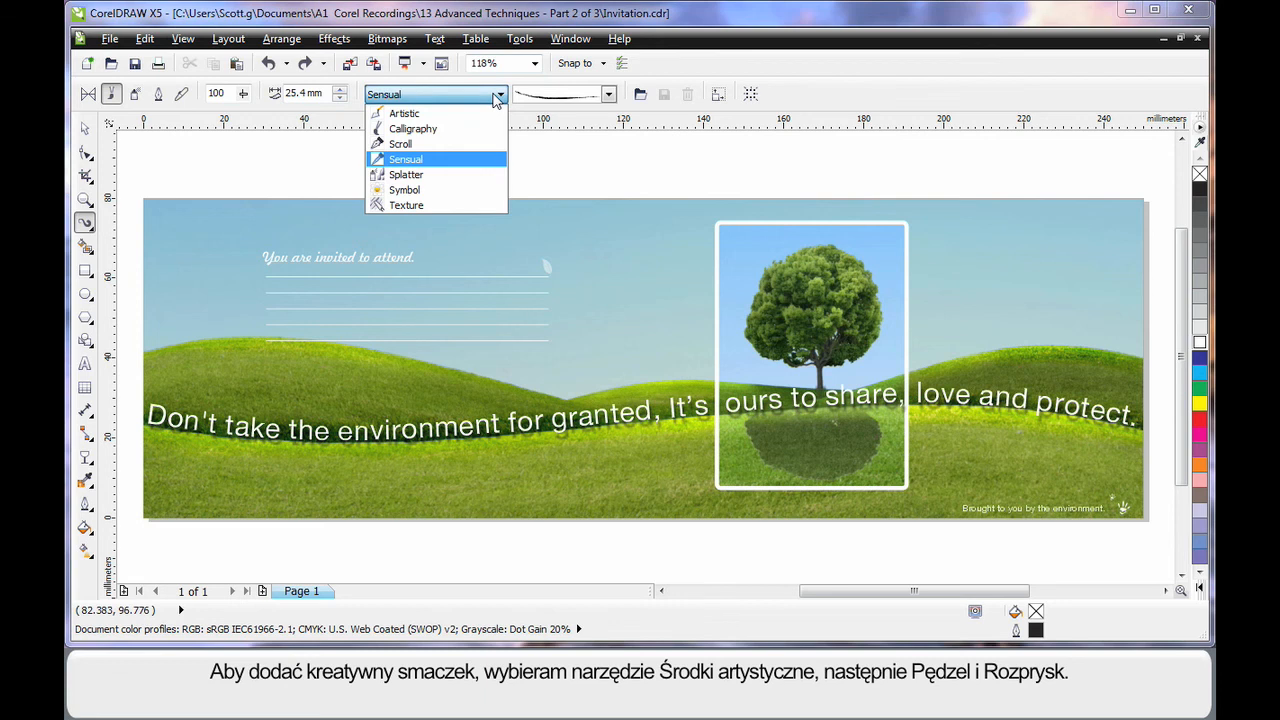
pyautogui.click(461, 181)
pyautogui.click(608, 94)
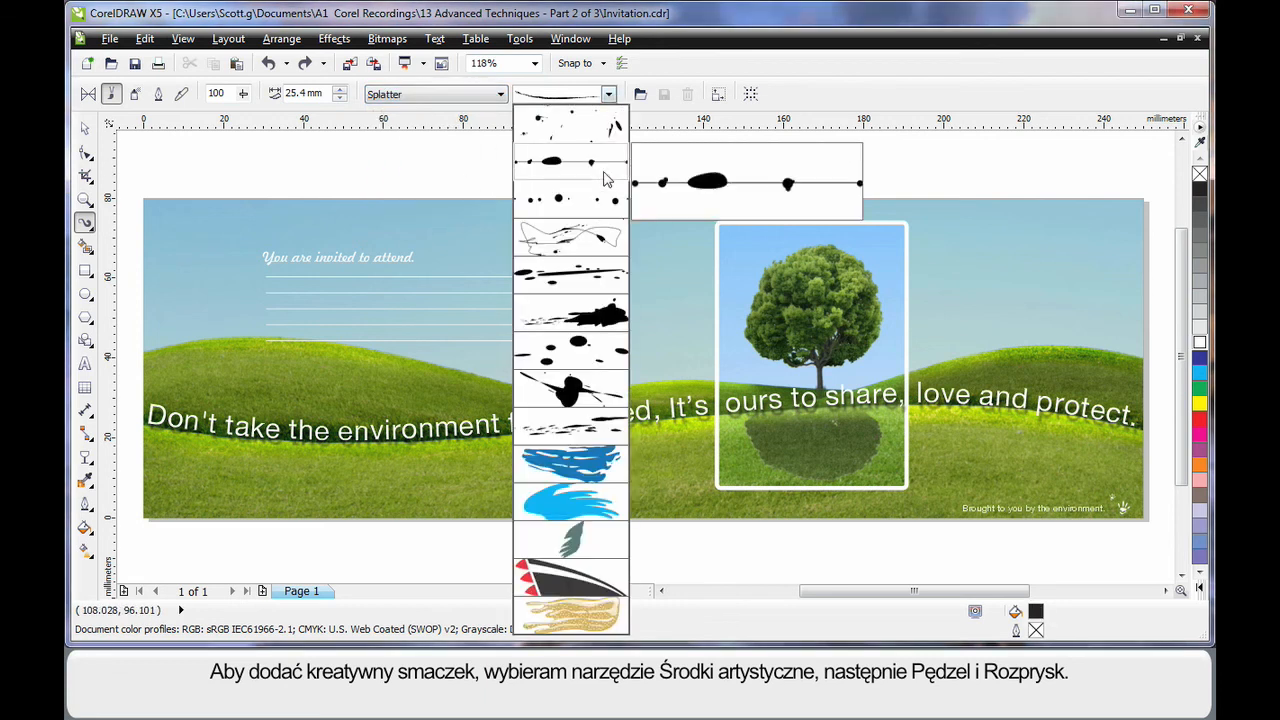
pyautogui.click(604, 320)
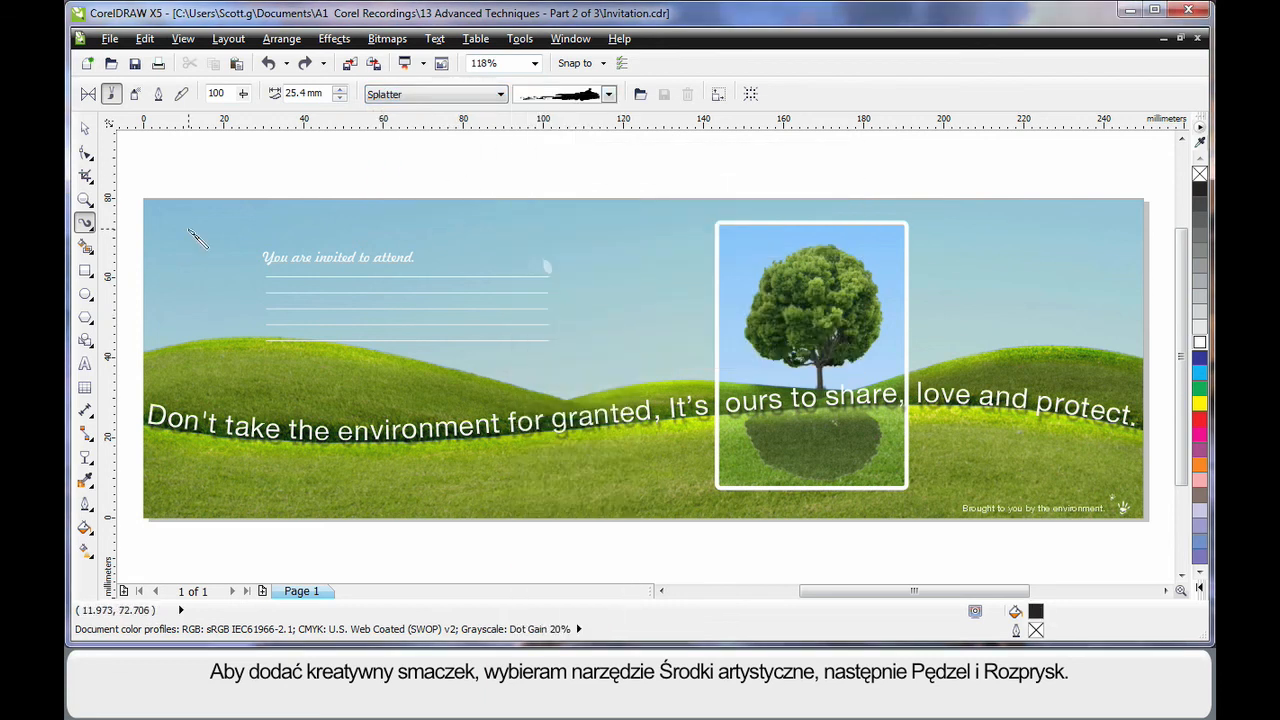
# Brush a black splatter over the page's upper-left corner, undoing the unwanted trial strokes
pyautogui.moveTo(150, 212); pyautogui.dragTo(212, 190)
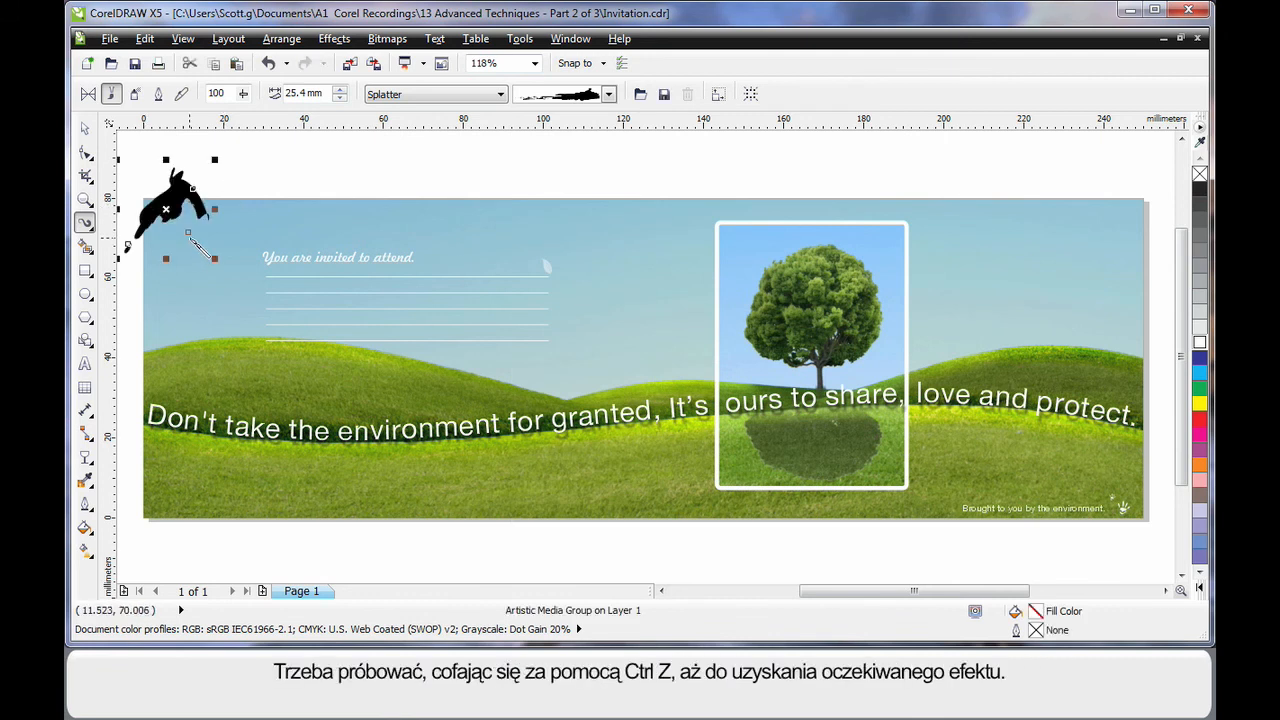
pyautogui.hotkey('ctrl', 'z')
pyautogui.moveTo(196, 236); pyautogui.dragTo(155, 212)
pyautogui.hotkey('ctrl', 'z')
pyautogui.hotkey('ctrl', 'z')
pyautogui.press('space')
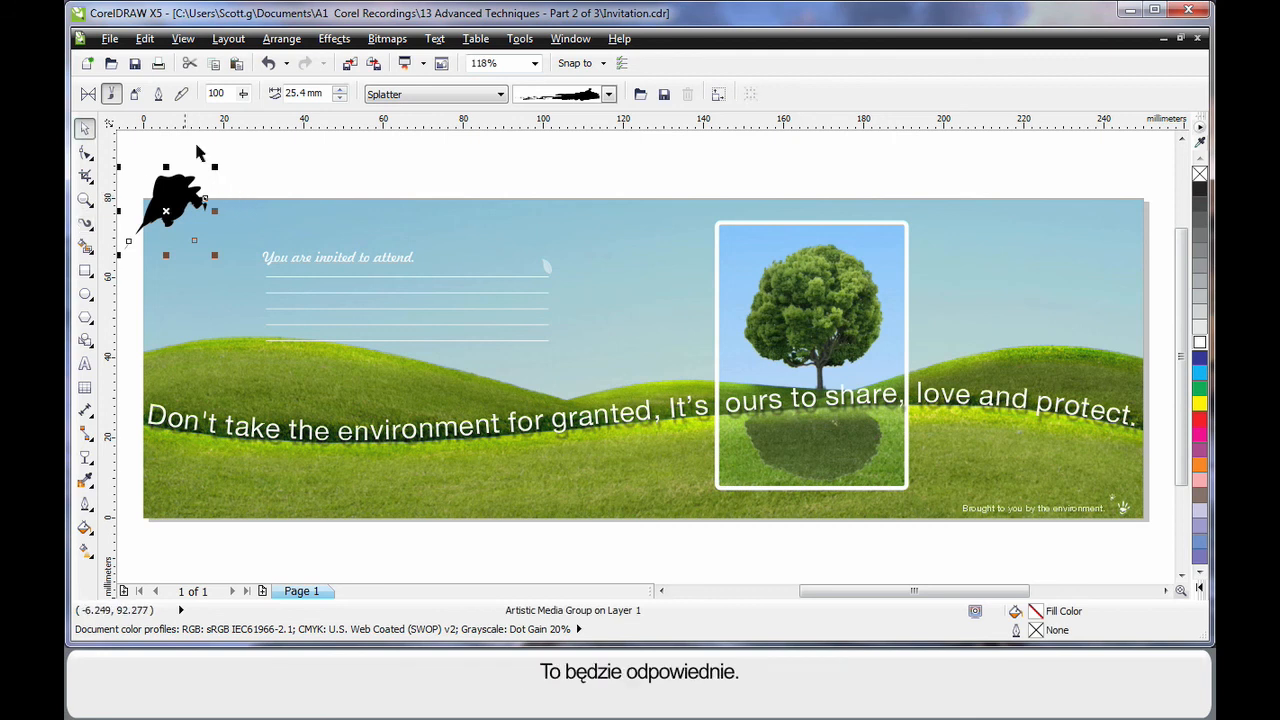
# Rotate the black splatter so its thin tail points up and right, position it over the page's upper-left corner, and deselect it
pyautogui.moveTo(163, 208); pyautogui.dragTo(176, 224)
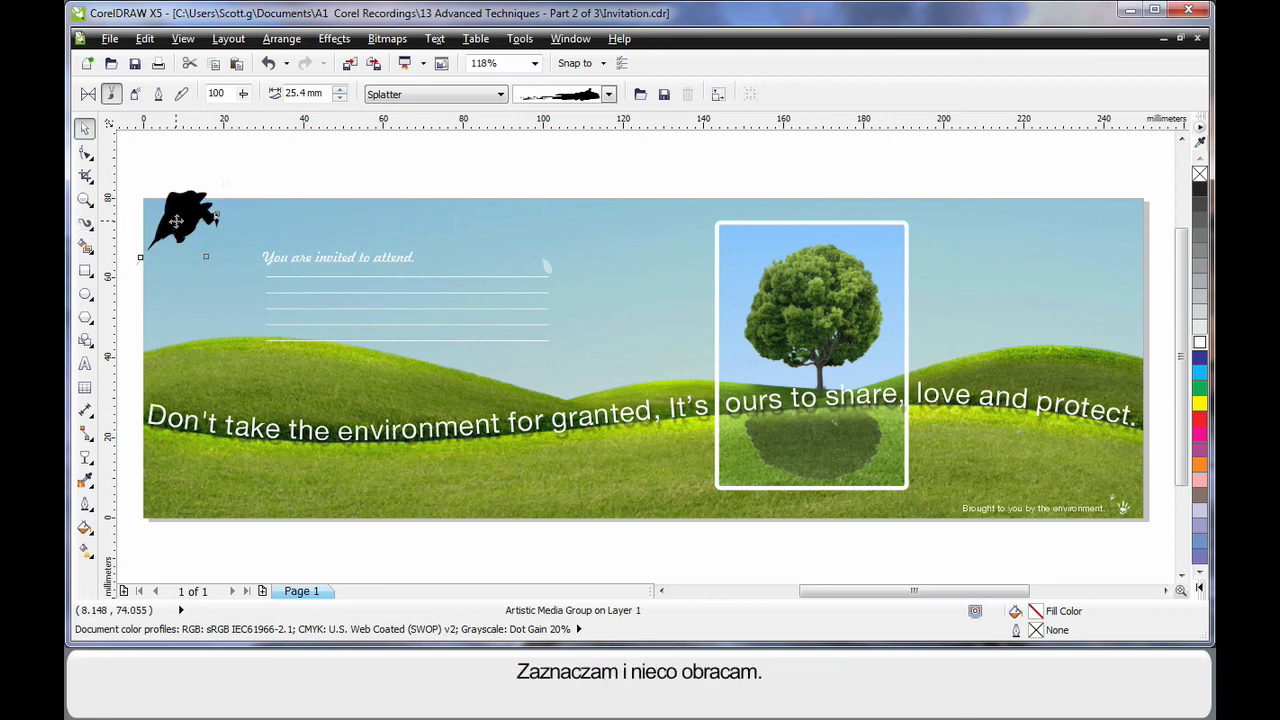
pyautogui.moveTo(236, 188); pyautogui.dragTo(190, 230)
pyautogui.moveTo(212, 167); pyautogui.dragTo(227, 201)
pyautogui.moveTo(211, 154); pyautogui.dragTo(240, 208)
pyautogui.moveTo(183, 237); pyautogui.dragTo(173, 229)
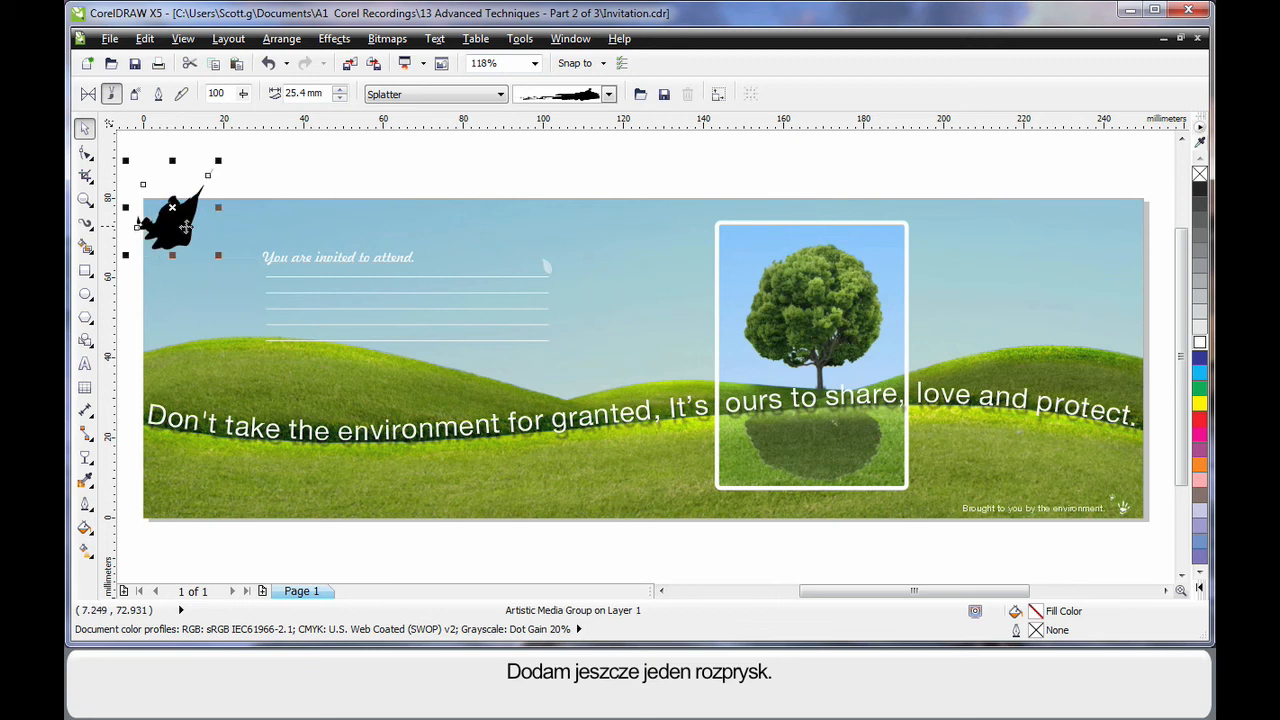
pyautogui.click(328, 176)
# Brush a second Artistic Media splatter over the page's upper-left corner using the thin, looping scribble stroke from the Splatter category
pyautogui.click(88, 226)
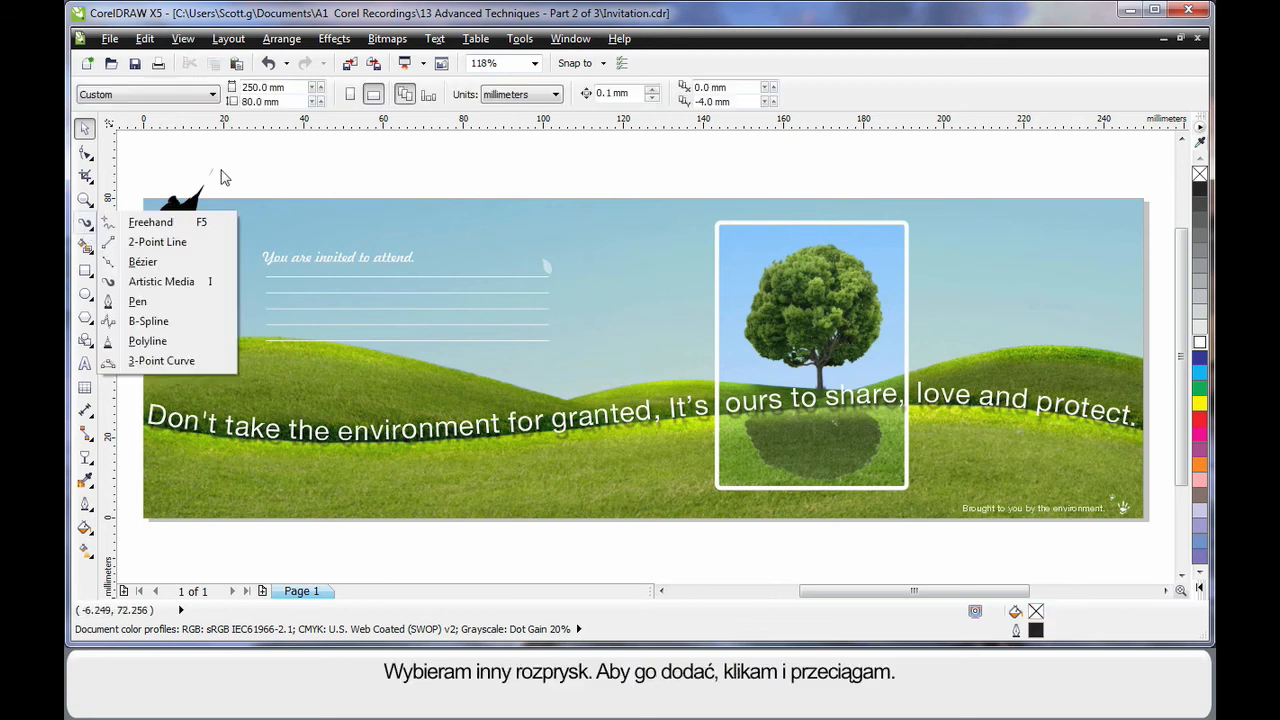
pyautogui.click(160, 282)
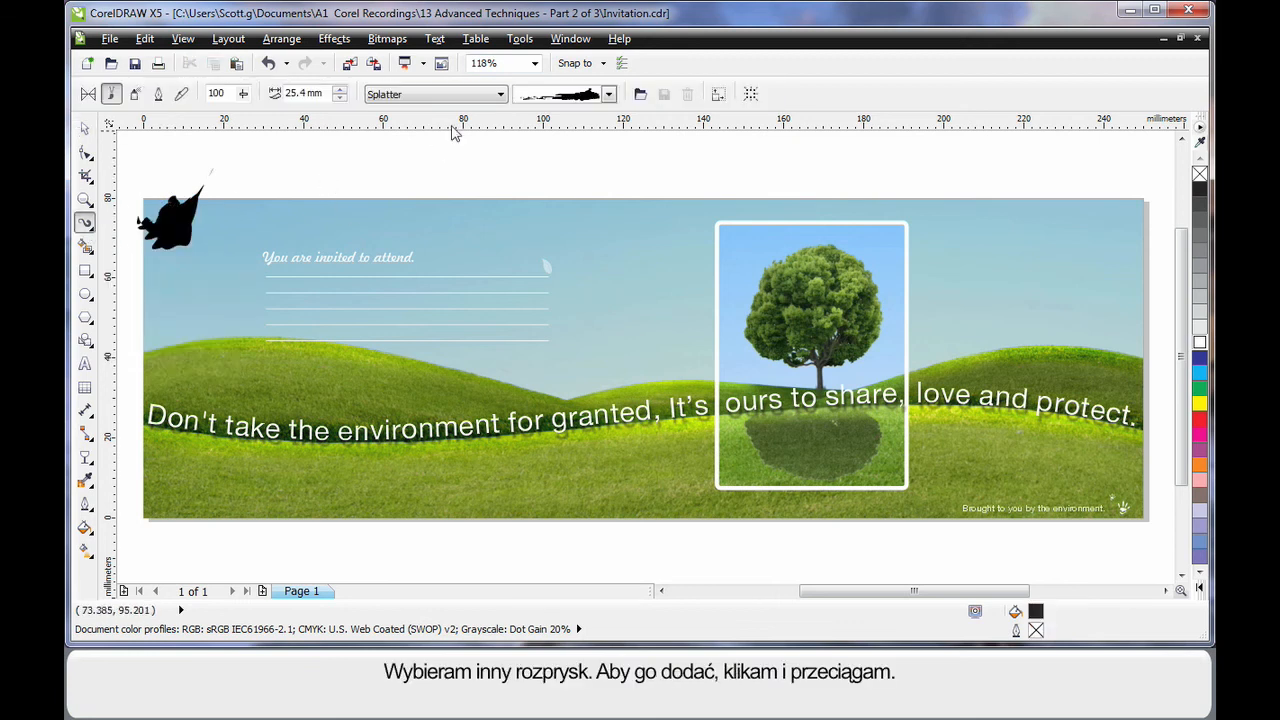
pyautogui.click(608, 95)
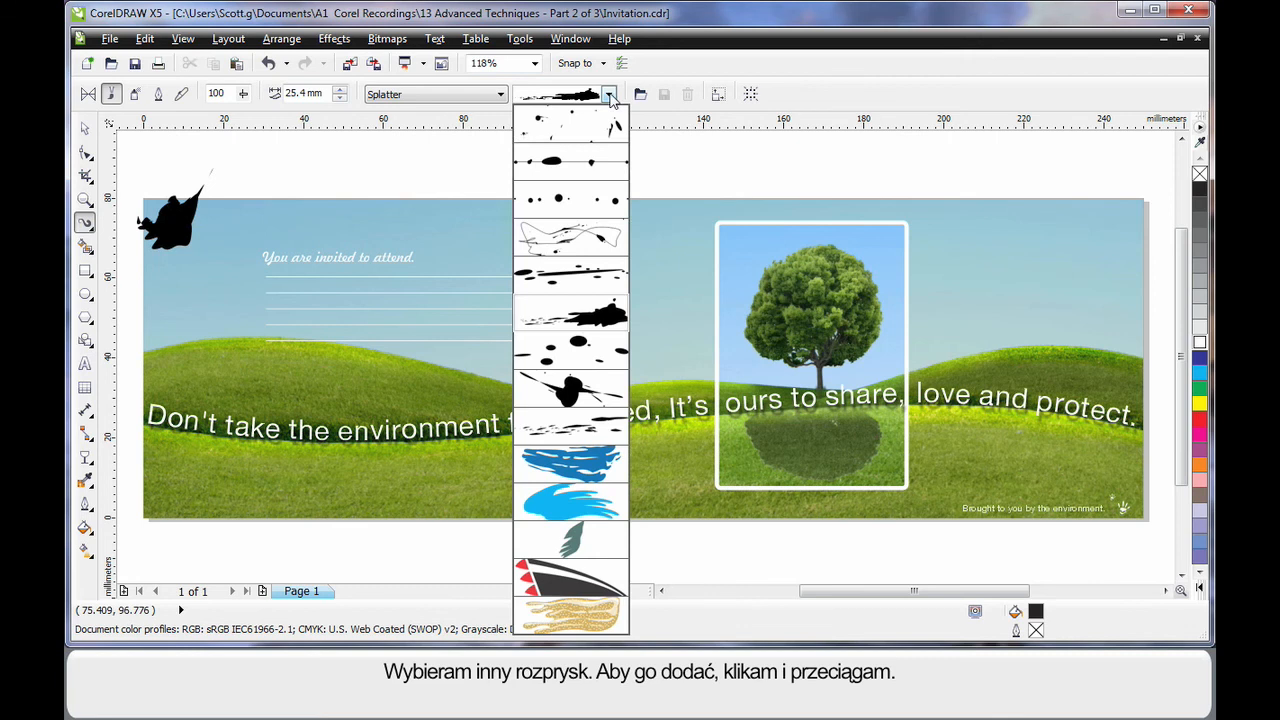
pyautogui.click(590, 244)
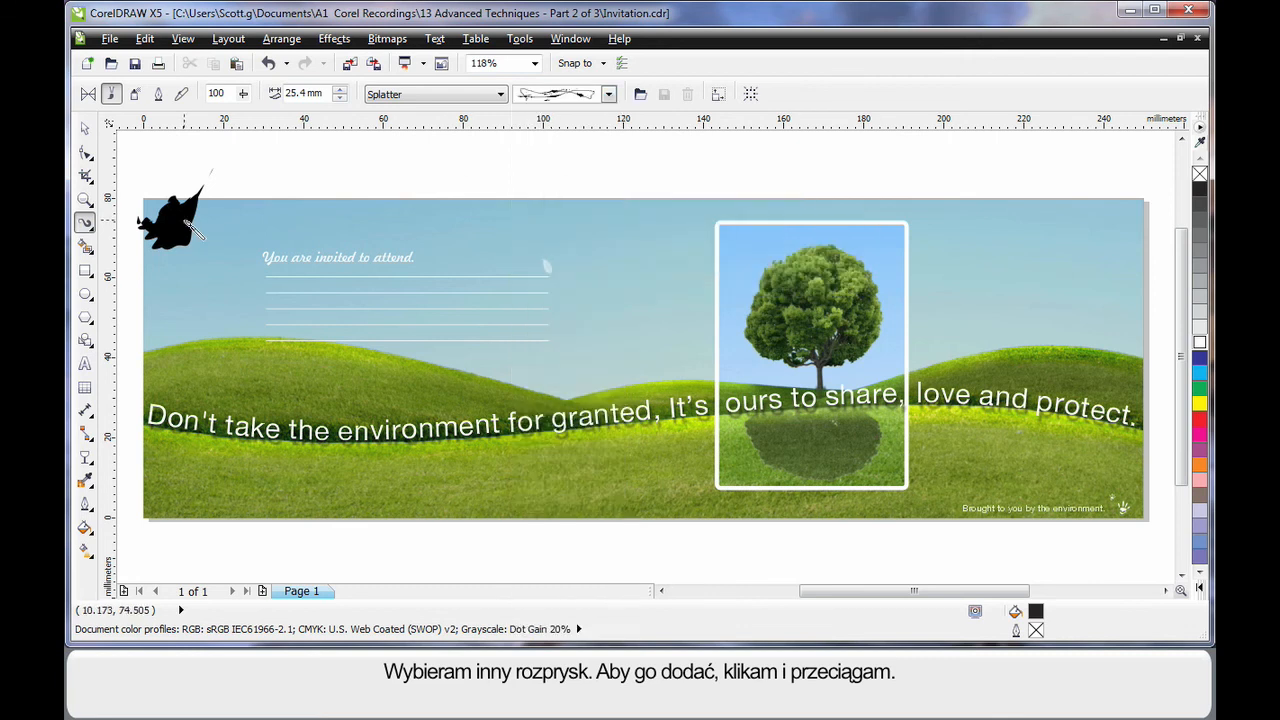
pyautogui.moveTo(228, 206); pyautogui.dragTo(178, 280)
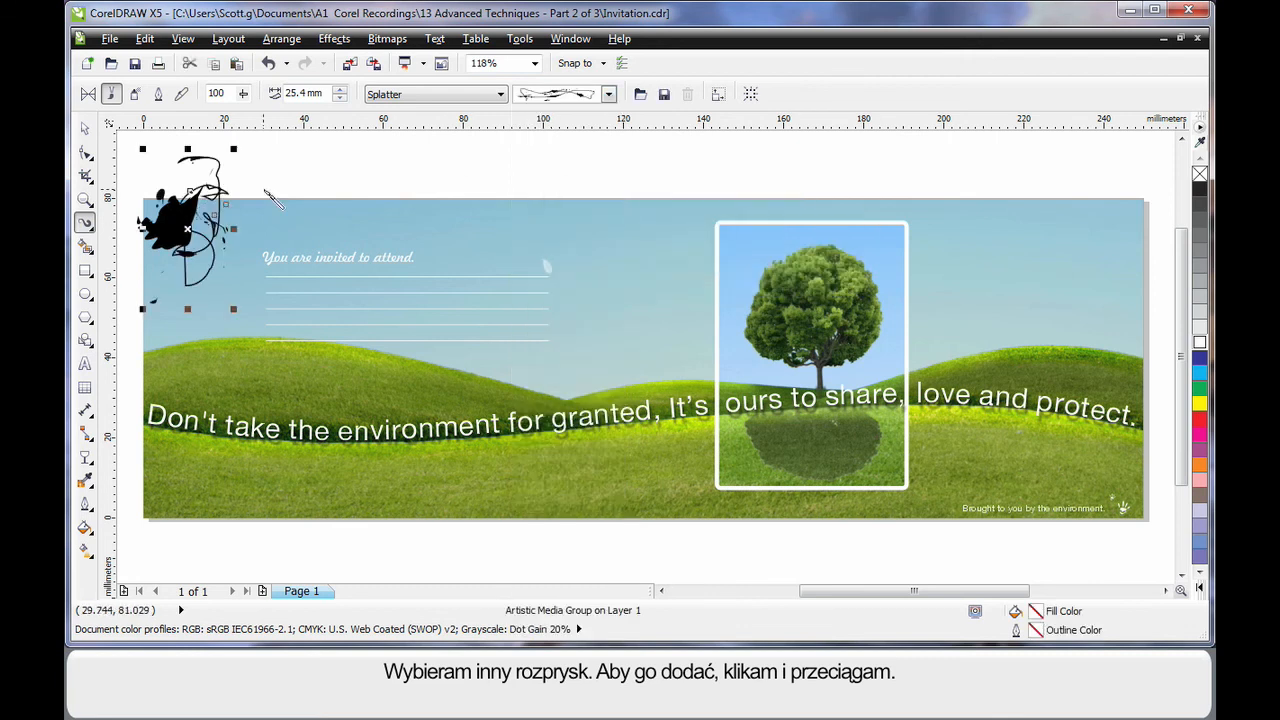
# Move the looping splatter slightly down and left so it overlaps the heavy black splatter, and deselect it
pyautogui.click(85, 131)
pyautogui.moveTo(187, 229)
pyautogui.mouseDown()
pyautogui.moveTo(171, 262)
pyautogui.moveTo(176, 247)
pyautogui.mouseUp()
pyautogui.press('Escape')
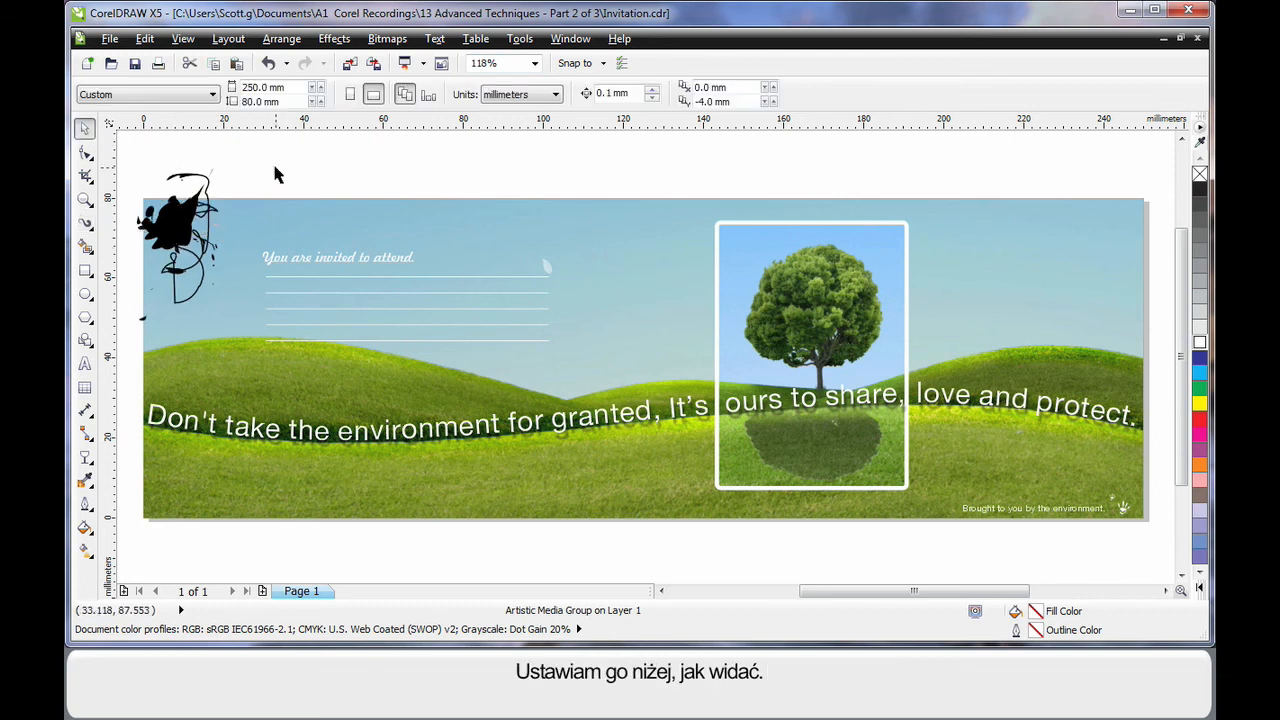
# Give both corner splatters a white fill and white outline, and shift them together to about X 6.8 mm, Y 66.4 mm
pyautogui.moveTo(254, 142); pyautogui.dragTo(117, 352)
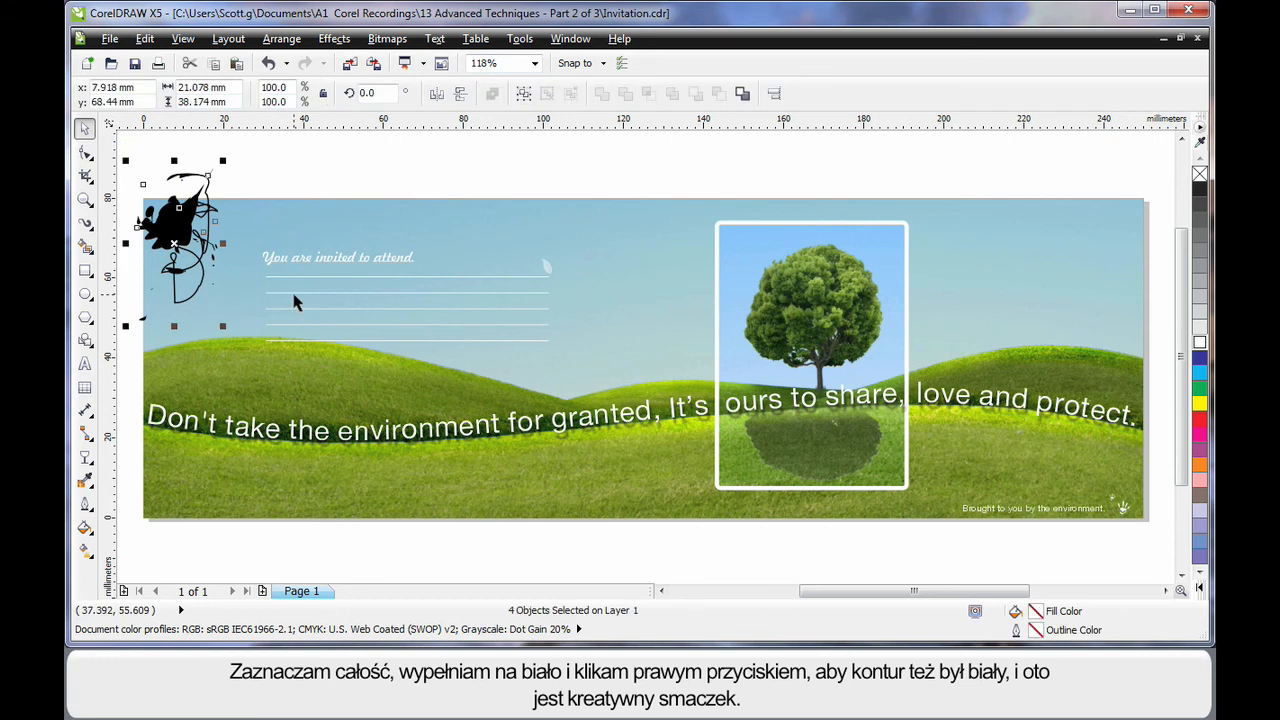
pyautogui.click(1201, 343)
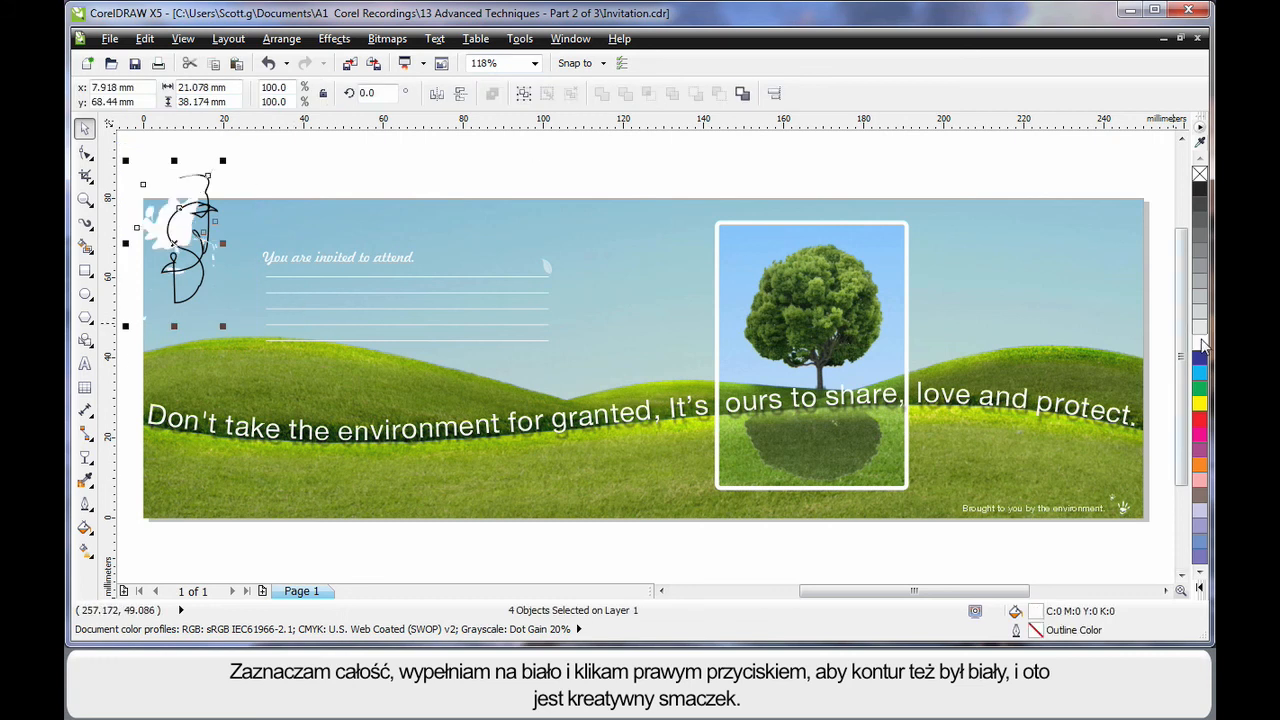
pyautogui.rightClick(1201, 343)
pyautogui.moveTo(194, 238); pyautogui.dragTo(168, 254)
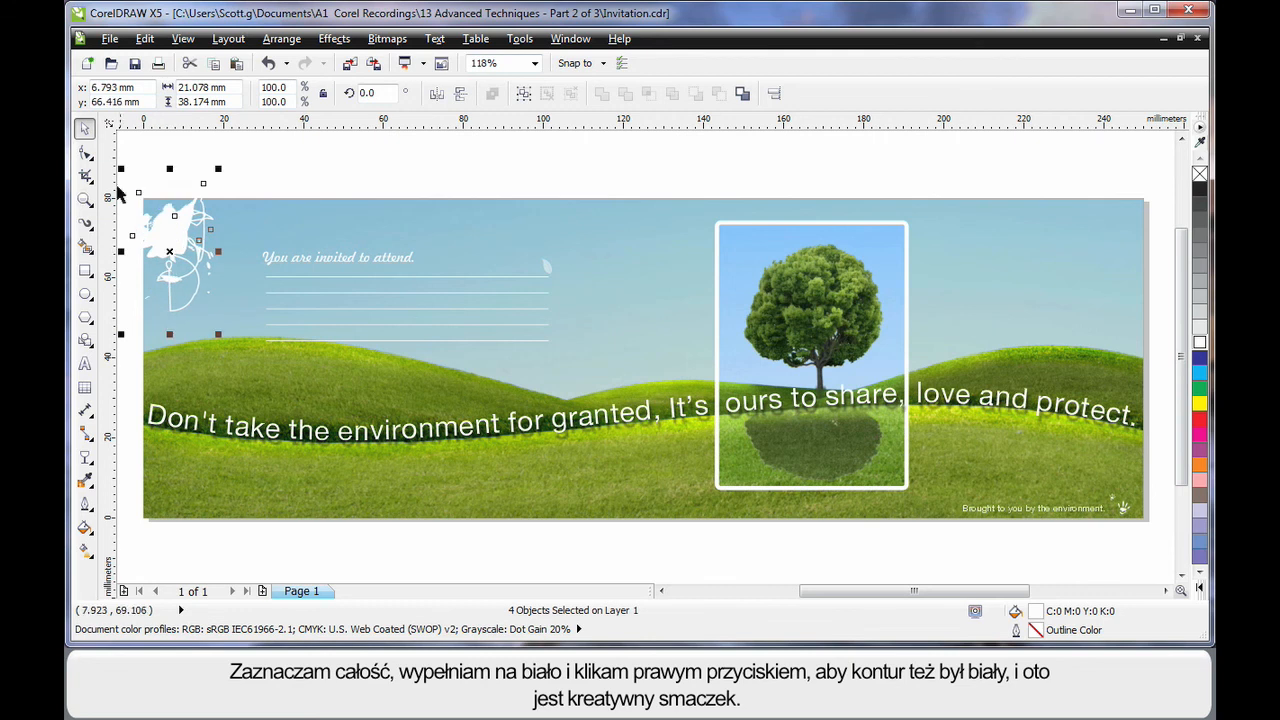
pyautogui.click(362, 160)
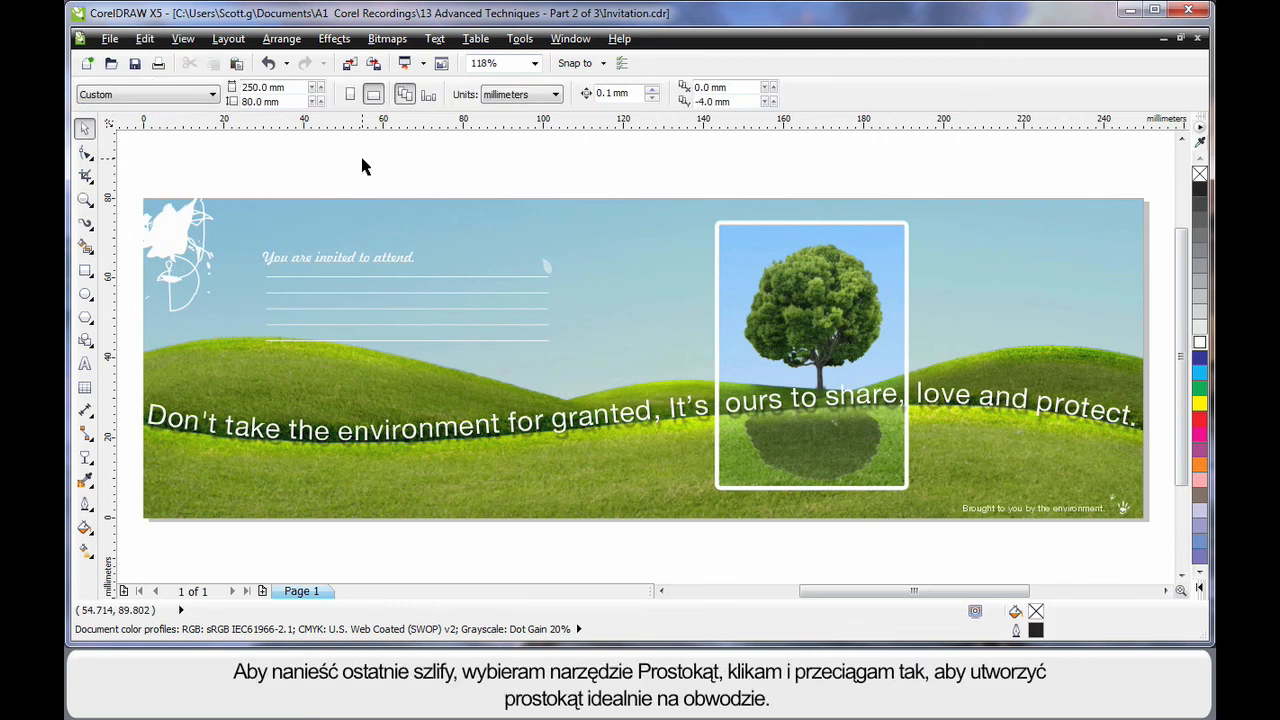
# Draw a rectangle of about 250 × 80 mm covering the whole page and fill it with white
pyautogui.click(85, 271)
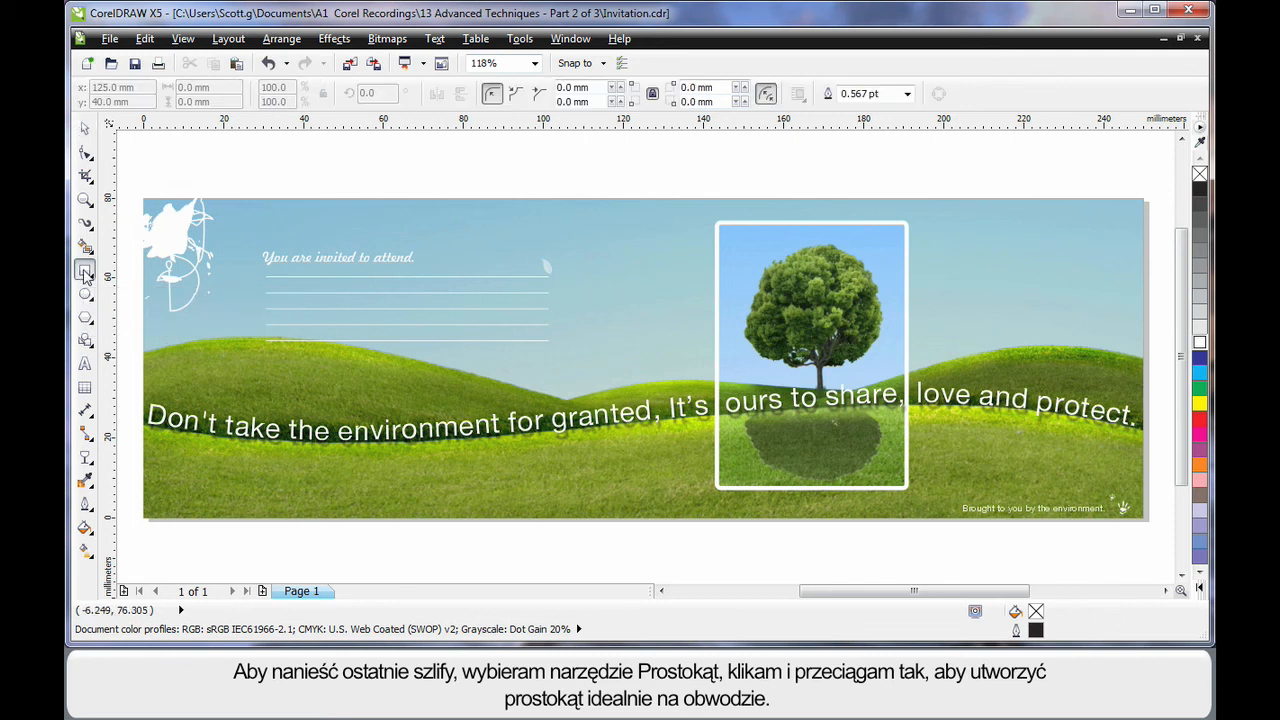
pyautogui.moveTo(143, 198); pyautogui.dragTo(1148, 519)
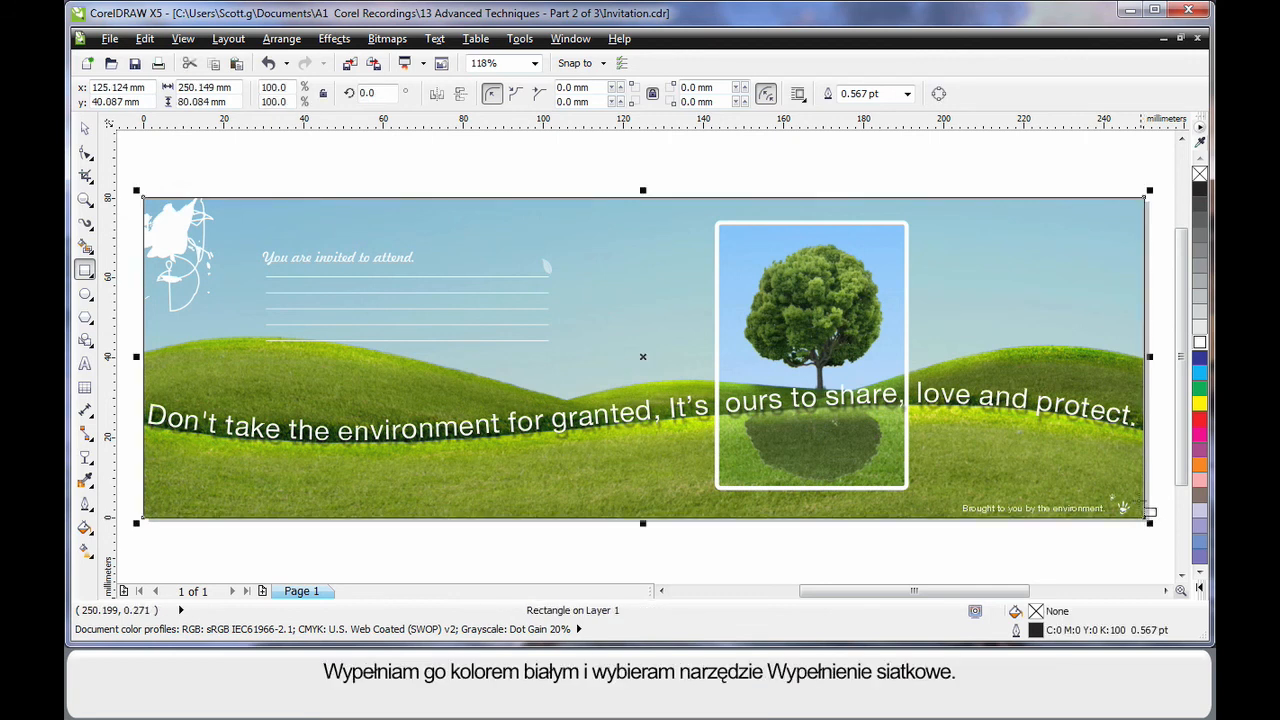
pyautogui.click(1201, 342)
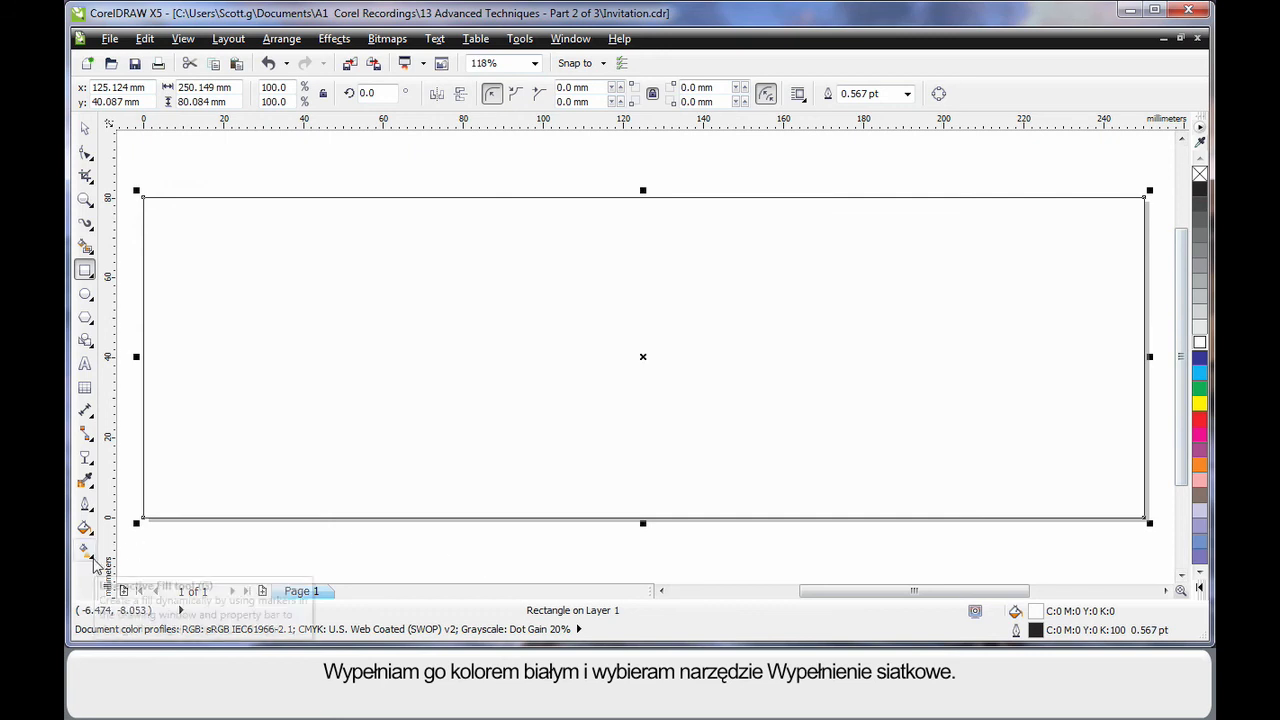
# Apply a mesh fill to the white rectangle with a 3 × 3 grid
pyautogui.click(94, 556)
pyautogui.click(151, 570)
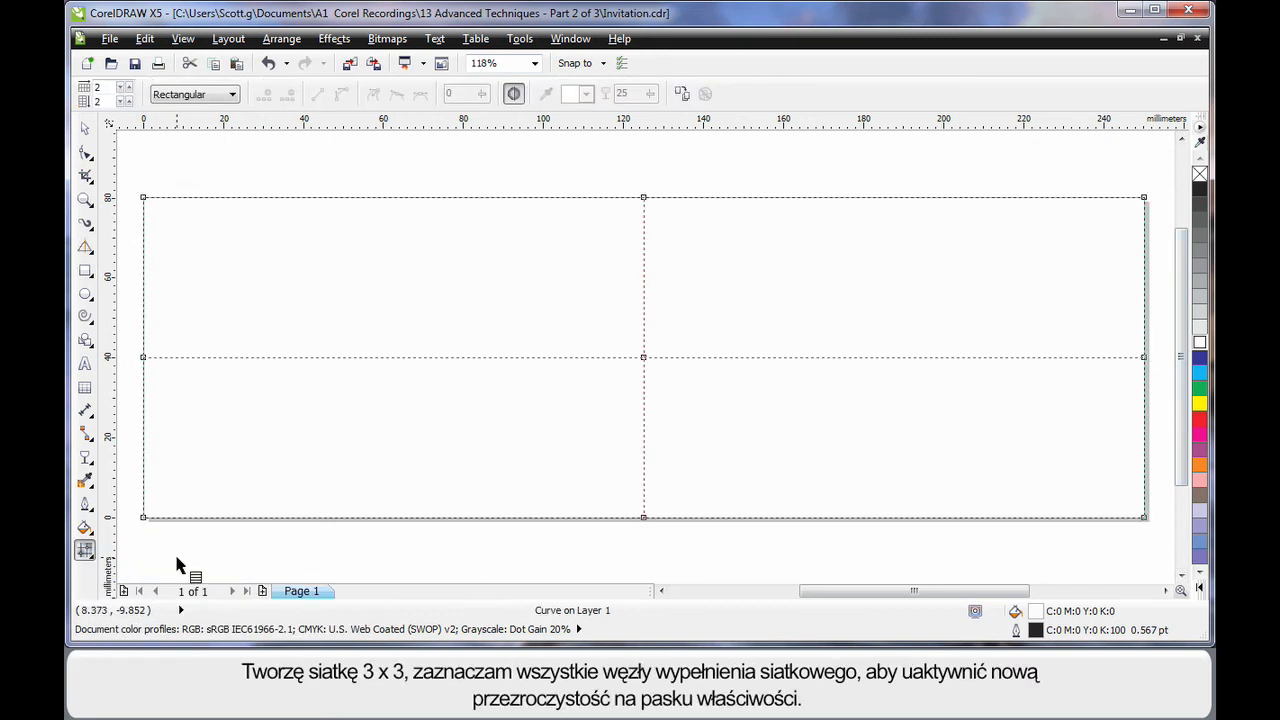
pyautogui.click(127, 97)
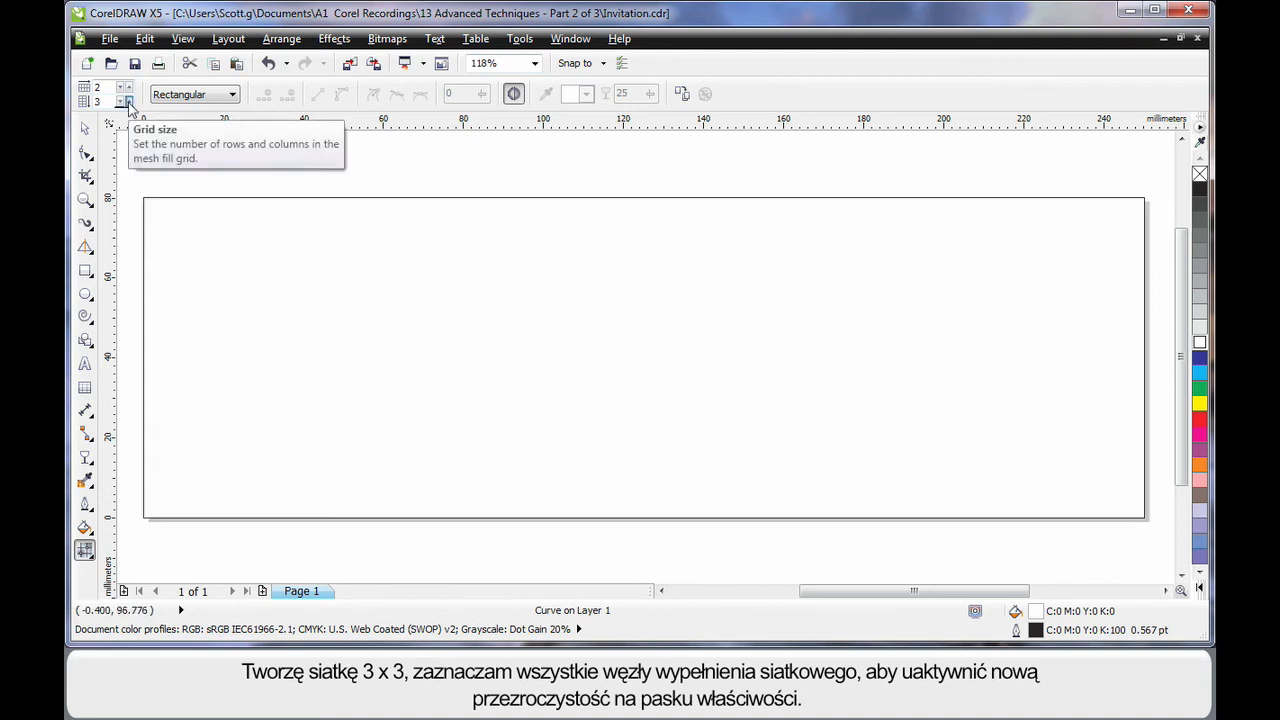
pyautogui.click(127, 87)
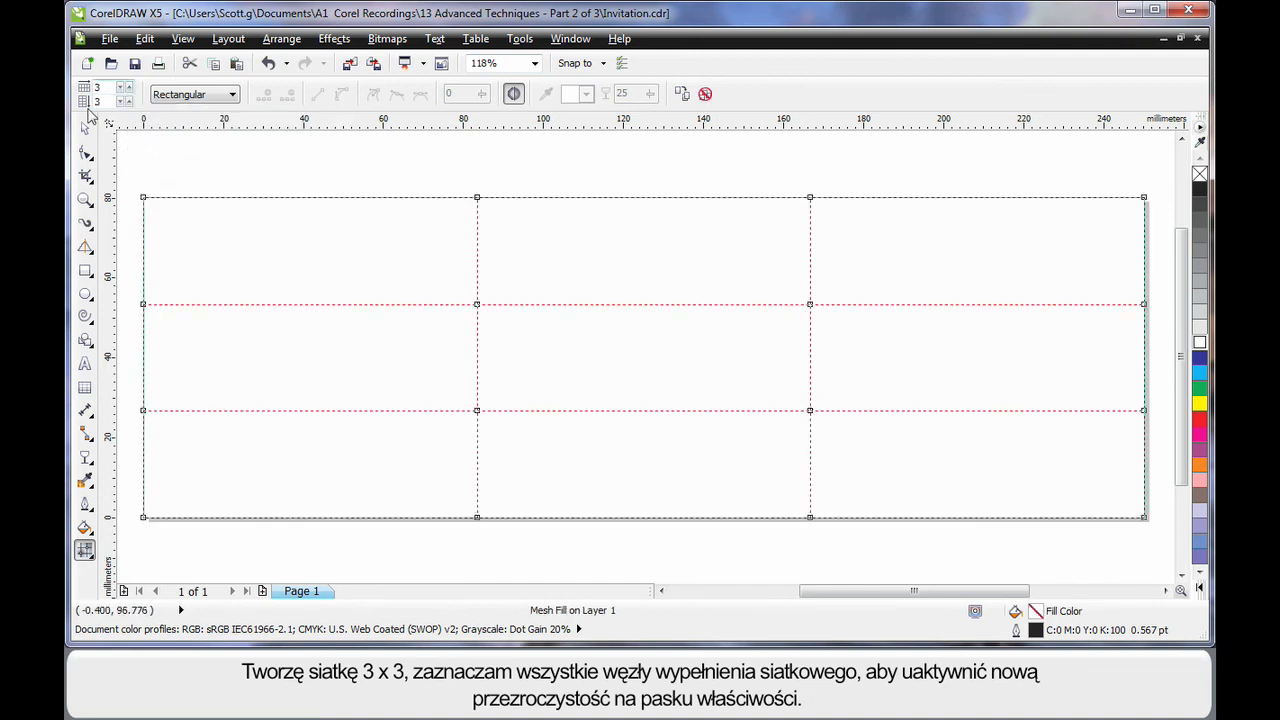
# Set the transparency of all the mesh fill's nodes to 75 and deselect them
pyautogui.moveTo(127, 178); pyautogui.dragTo(1157, 548)
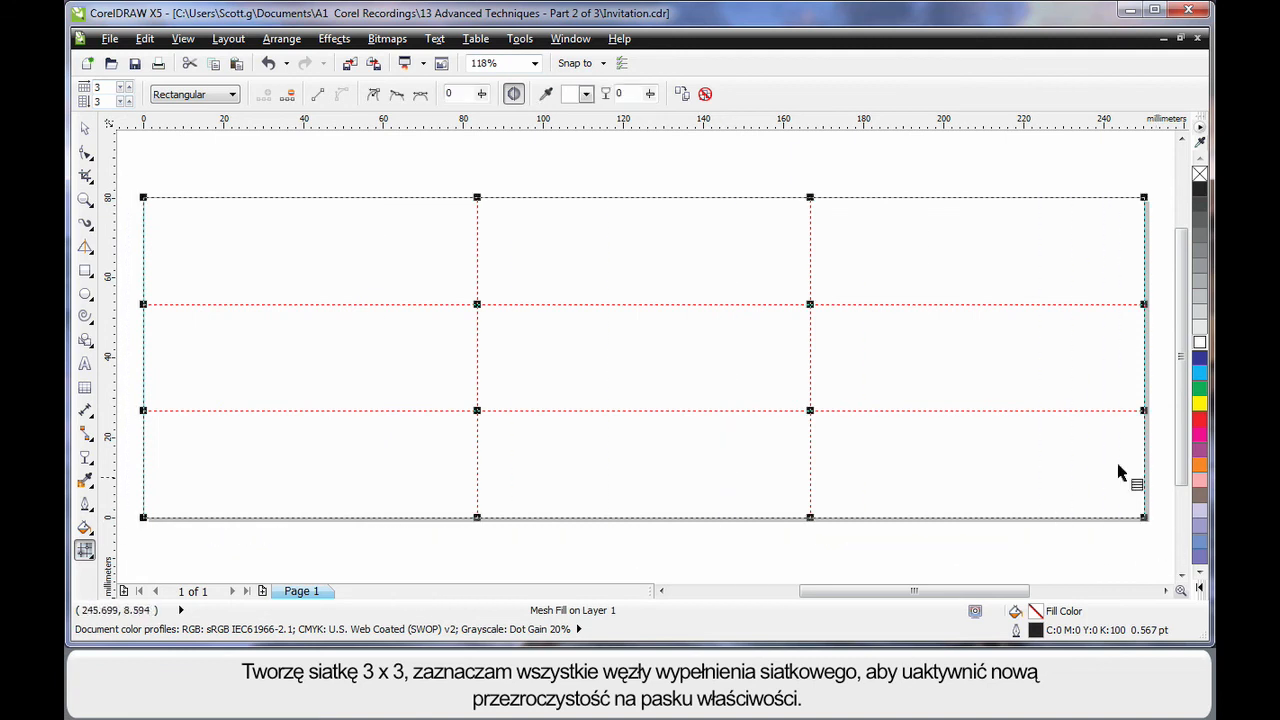
pyautogui.click(651, 100)
pyautogui.moveTo(655, 116); pyautogui.dragTo(714, 127)
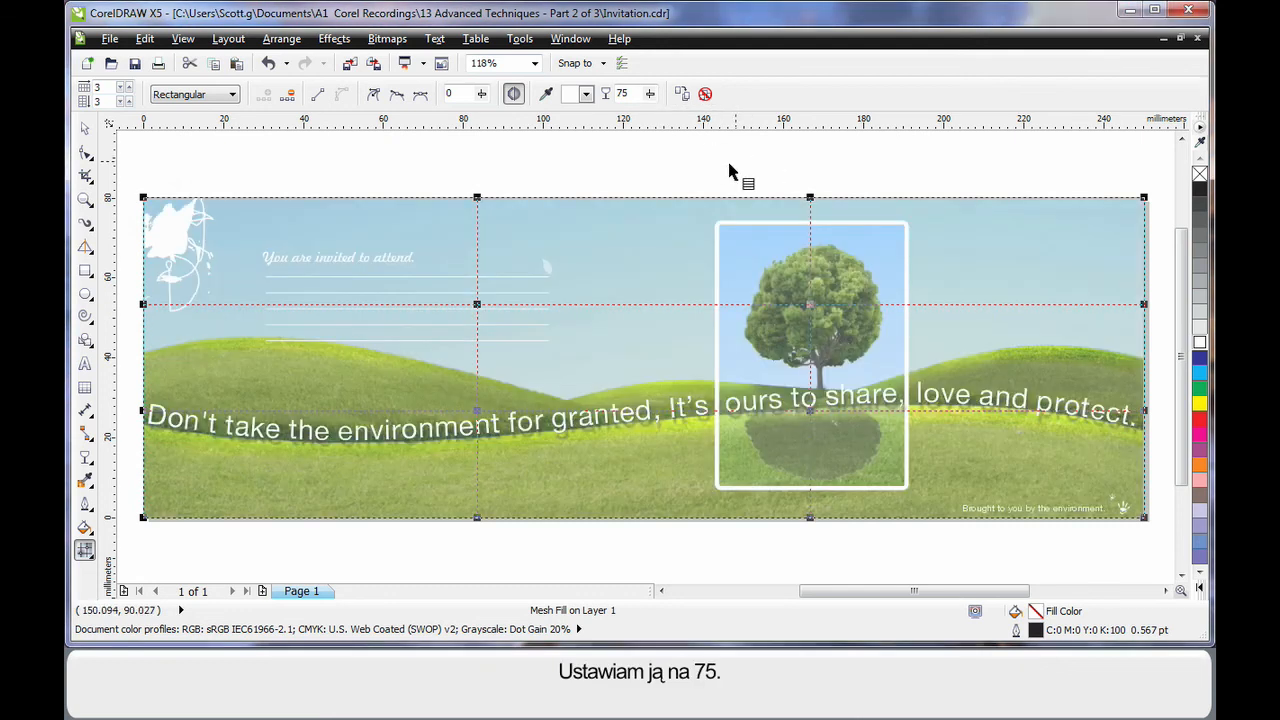
pyautogui.click(575, 174)
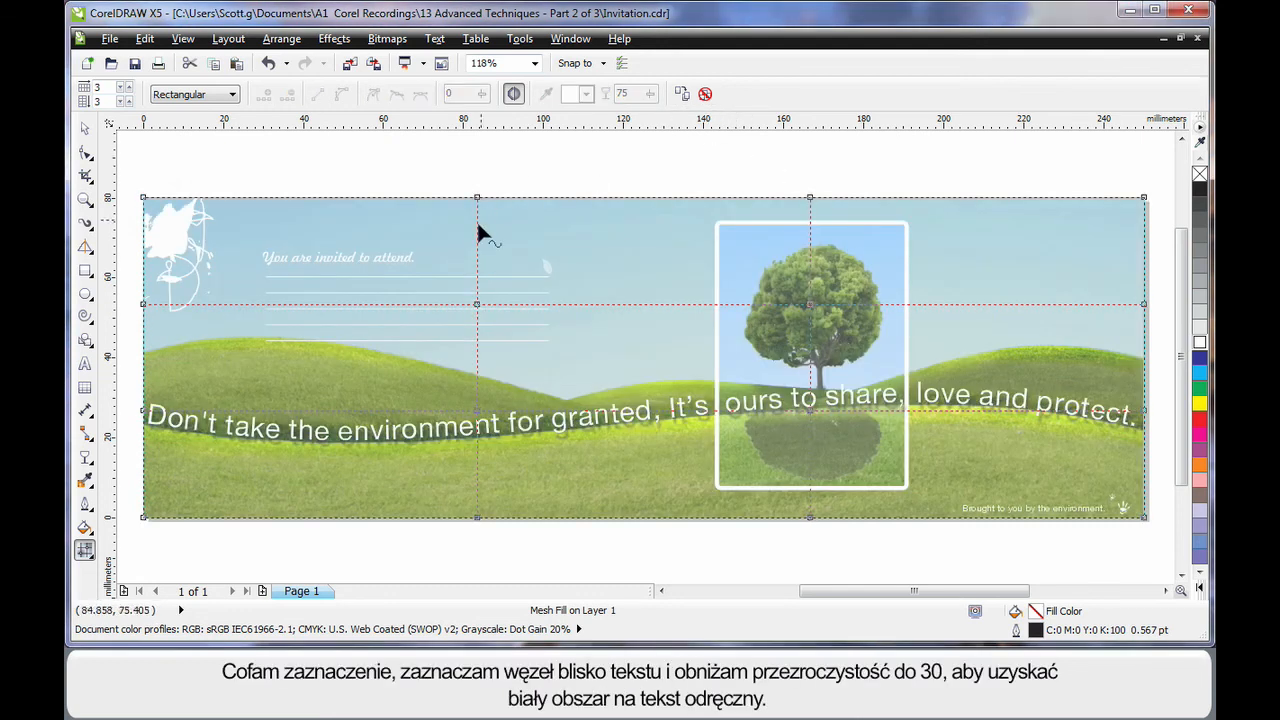
# Lower the transparency of the mesh node over the handwriting lines to 30 and deselect the mesh fill
pyautogui.click(477, 305)
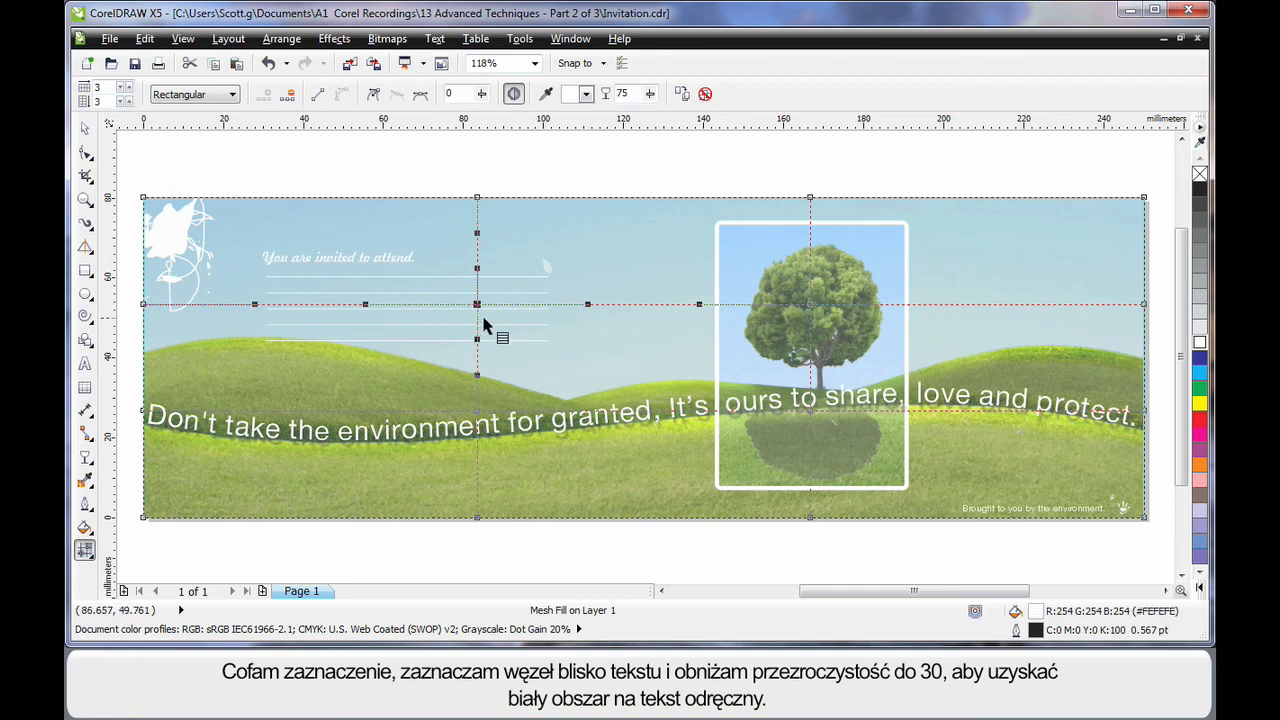
pyautogui.click(650, 93)
pyautogui.moveTo(650, 118); pyautogui.dragTo(610, 150)
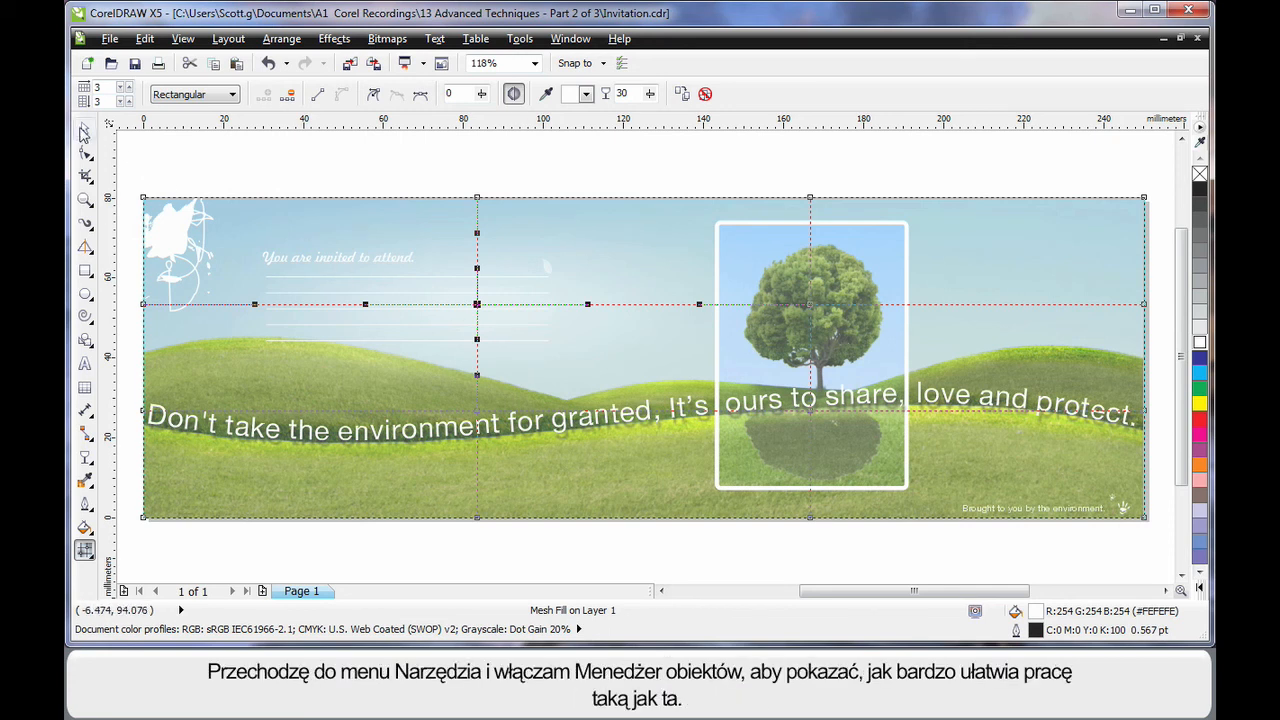
pyautogui.click(85, 128)
pyautogui.click(203, 153)
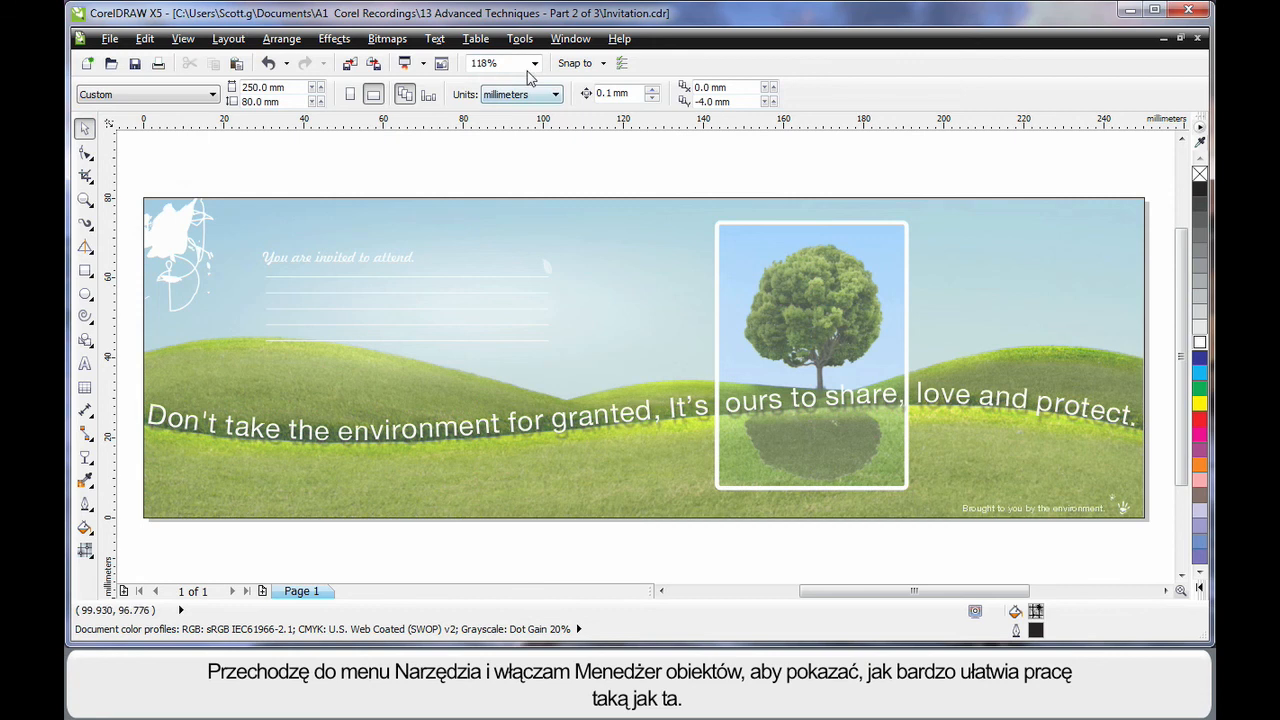
# Open the Object Manager and expand Layer 1 to list its objects
pyautogui.click(520, 40)
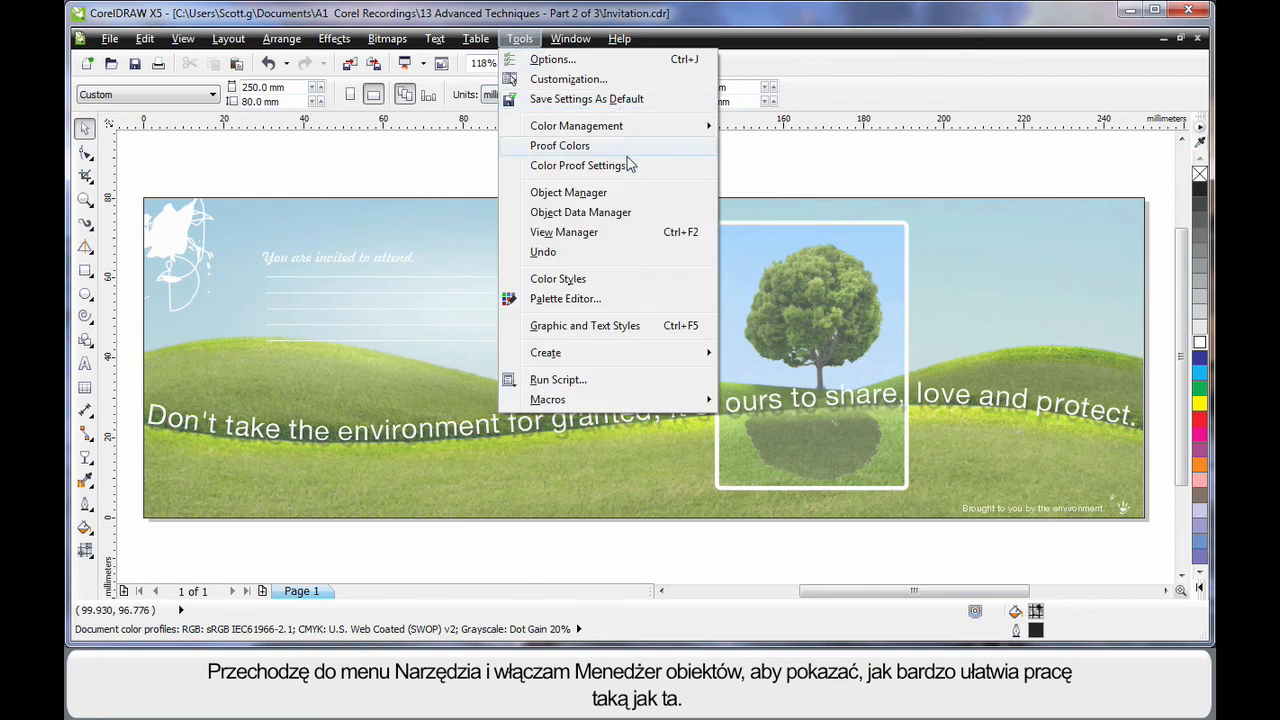
pyautogui.click(568, 192)
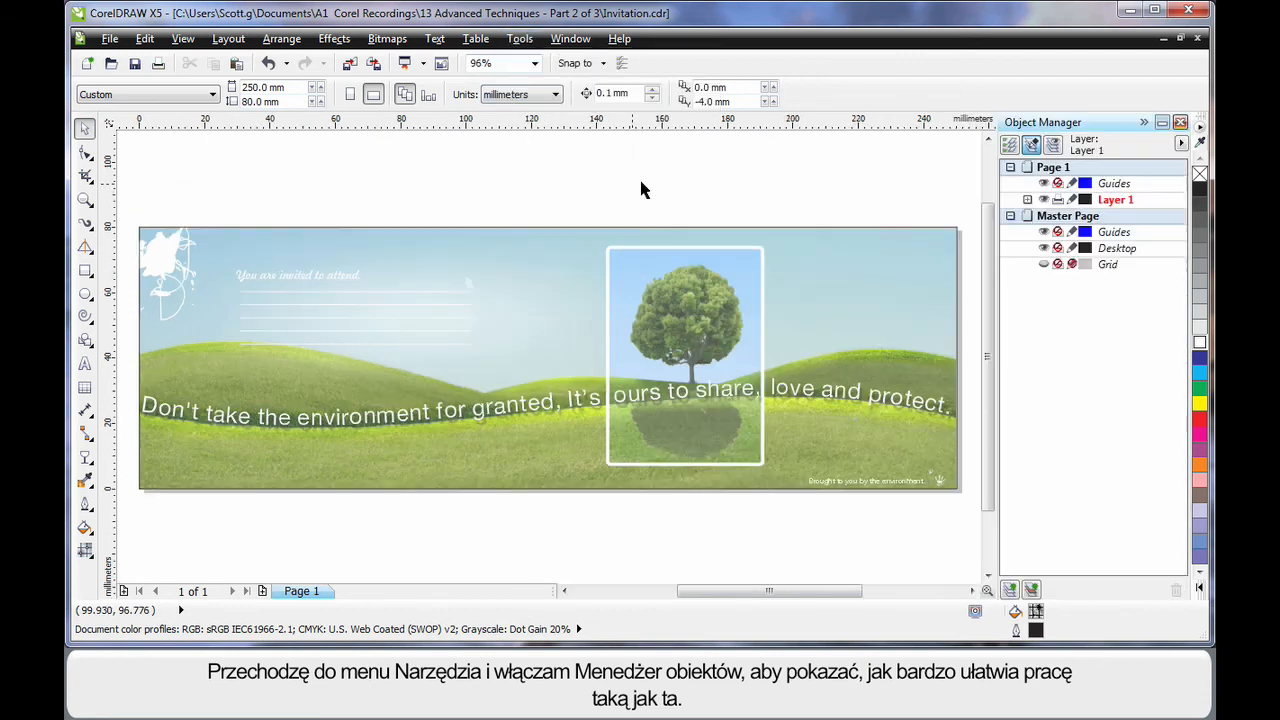
pyautogui.click(1028, 200)
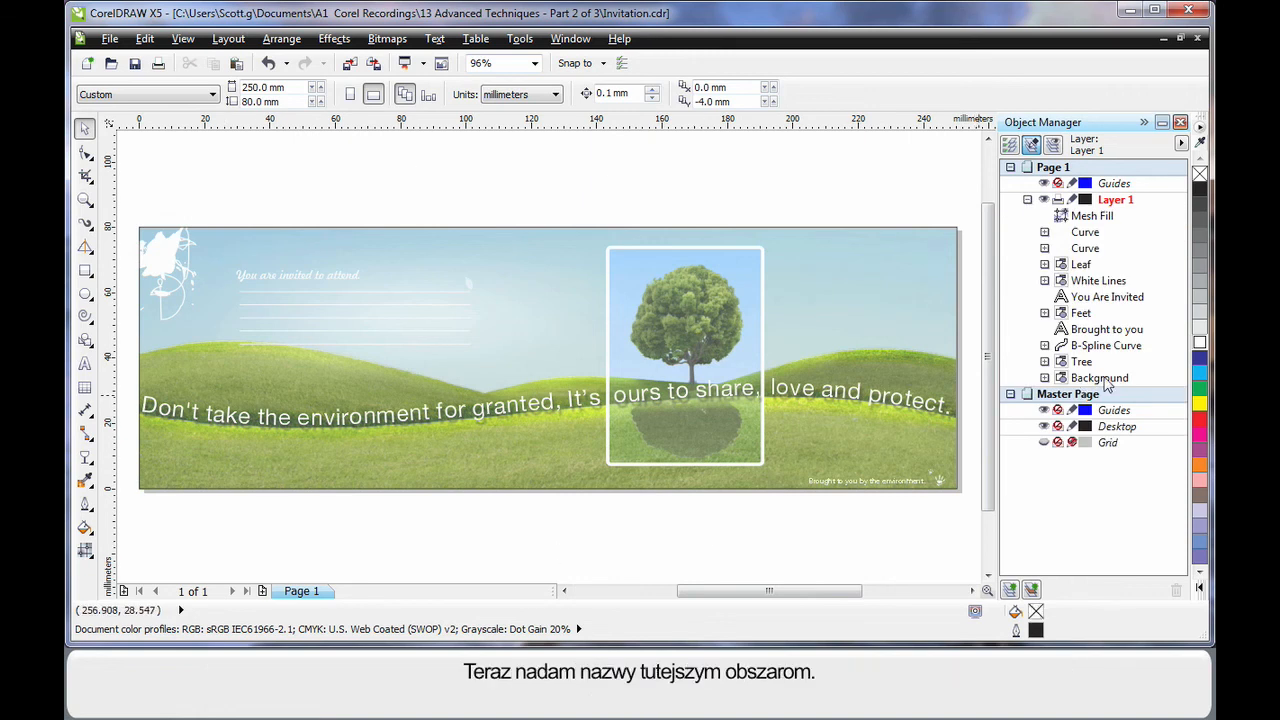
# Group the two splatter curves of Layer 1 and name the group Splatter
pyautogui.click(1088, 233)
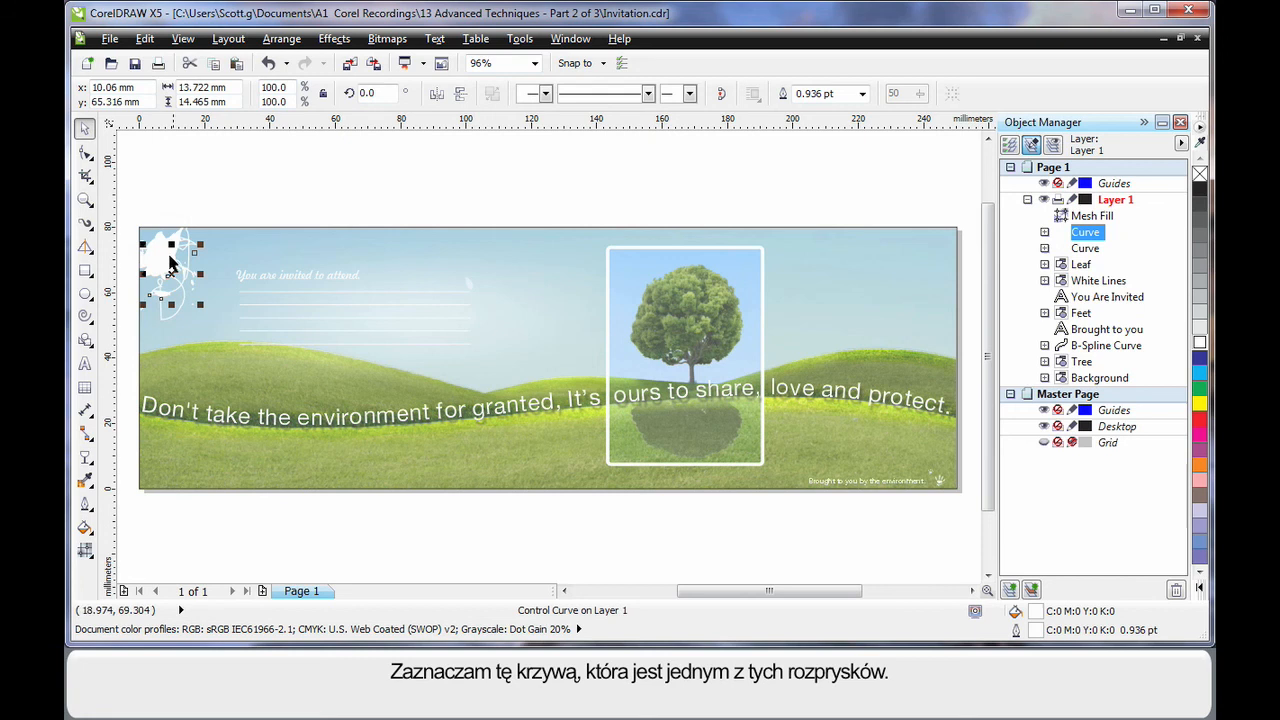
pyautogui.click(1086, 249)
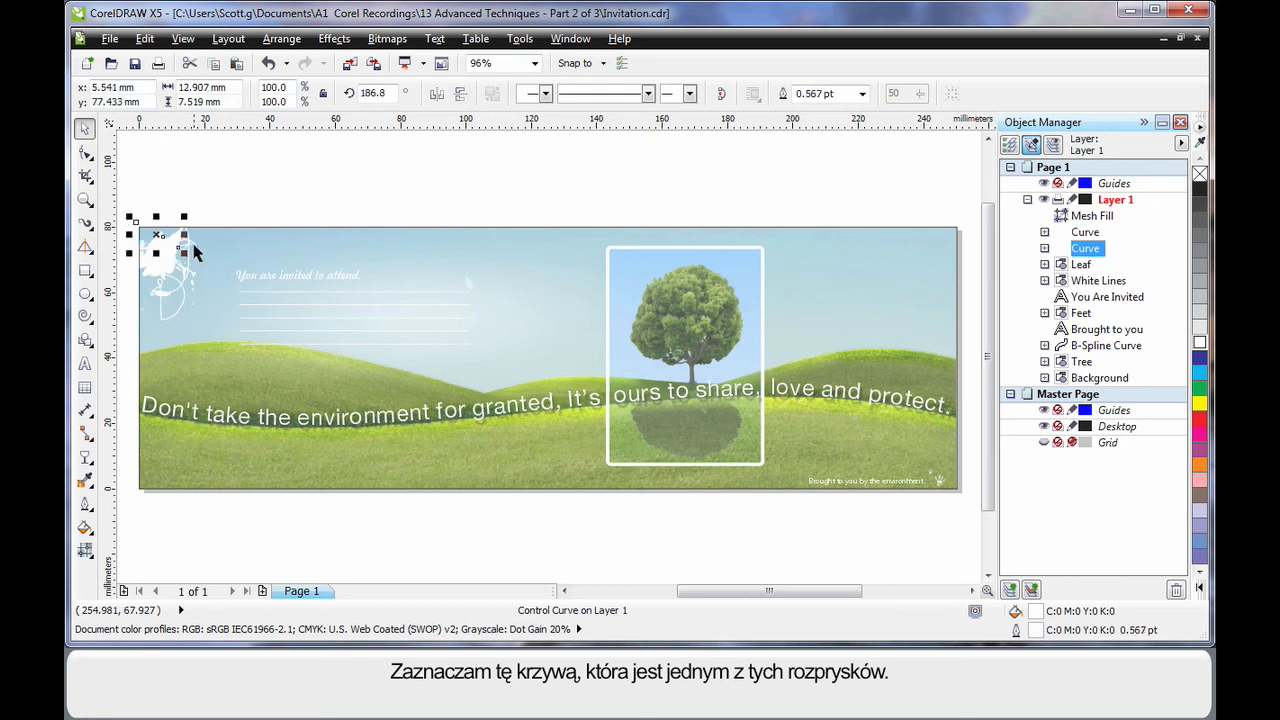
pyautogui.keyDown('ctrl'); pyautogui.click(1087, 233); pyautogui.keyUp('ctrl')
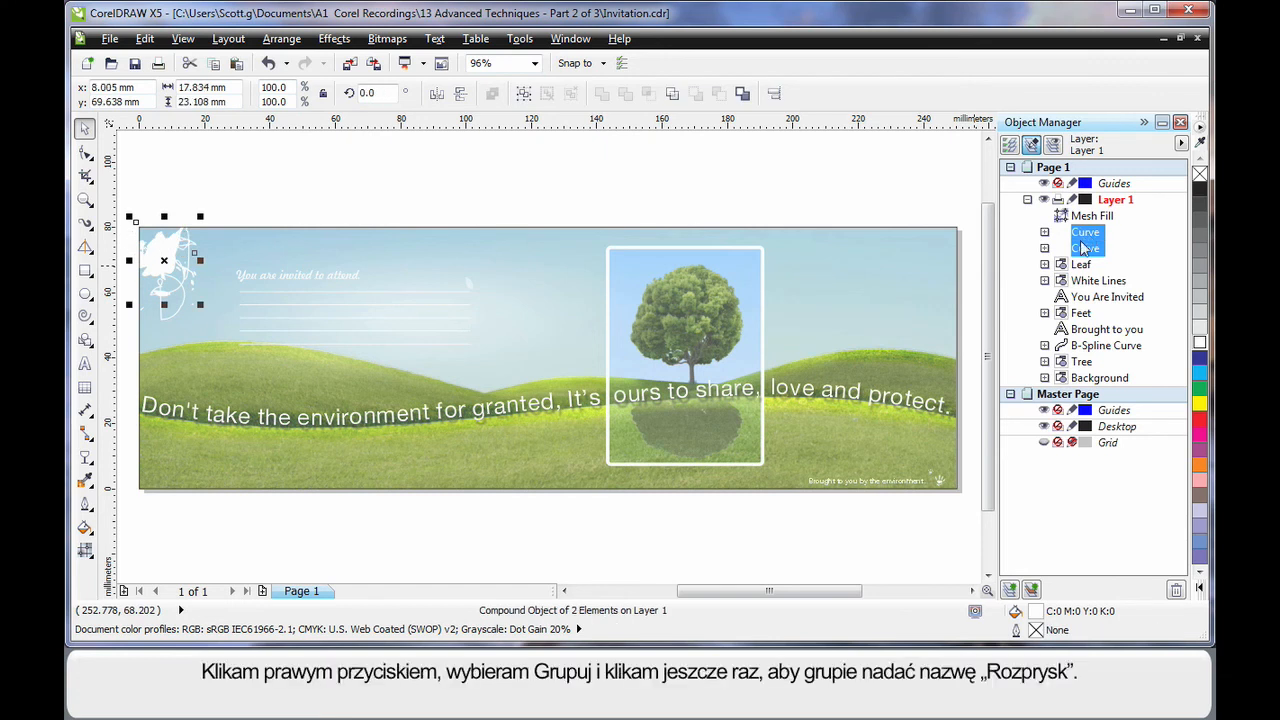
pyautogui.rightClick(1083, 248)
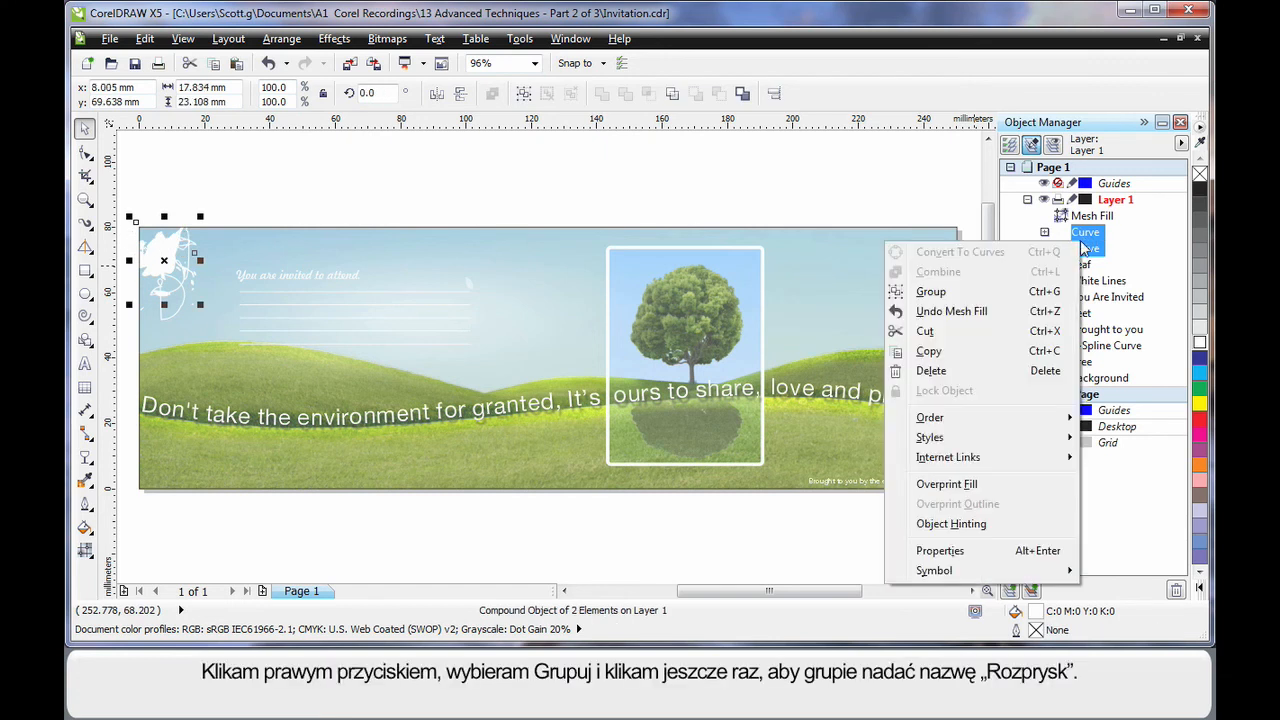
pyautogui.click(931, 292)
pyautogui.click(1158, 236)
pyautogui.write('Splatter')
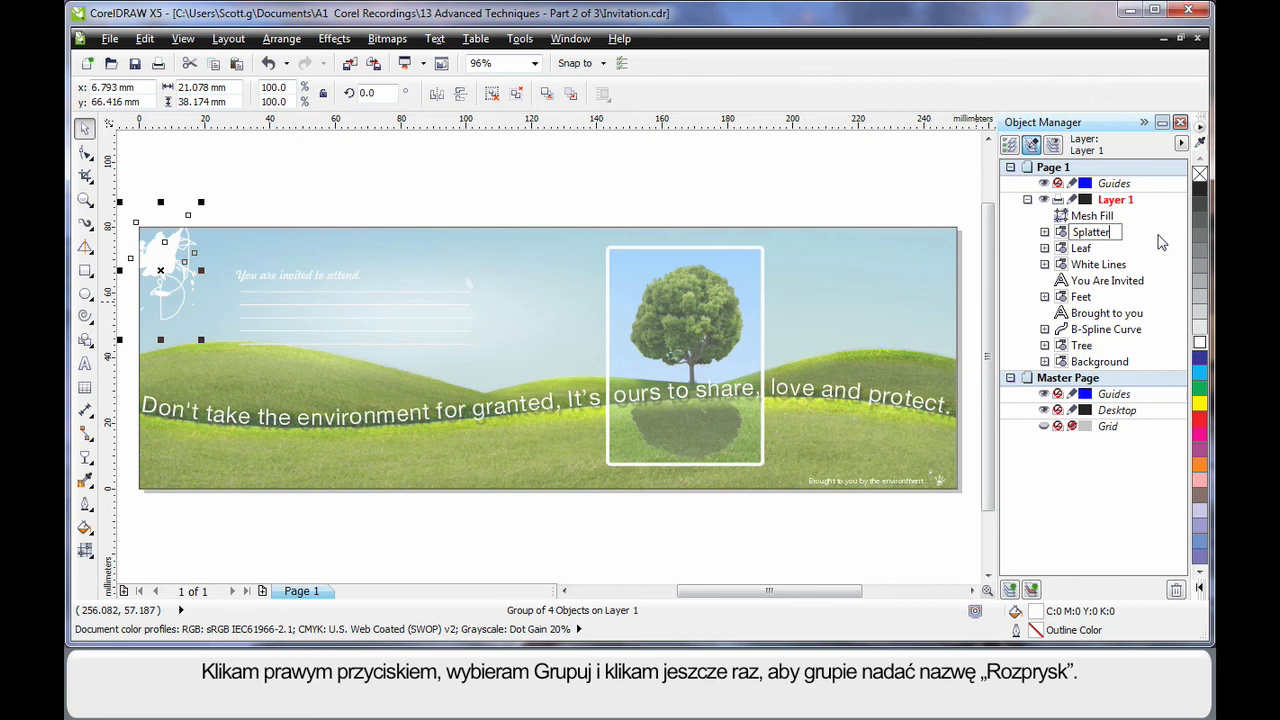
pyautogui.press('Return')
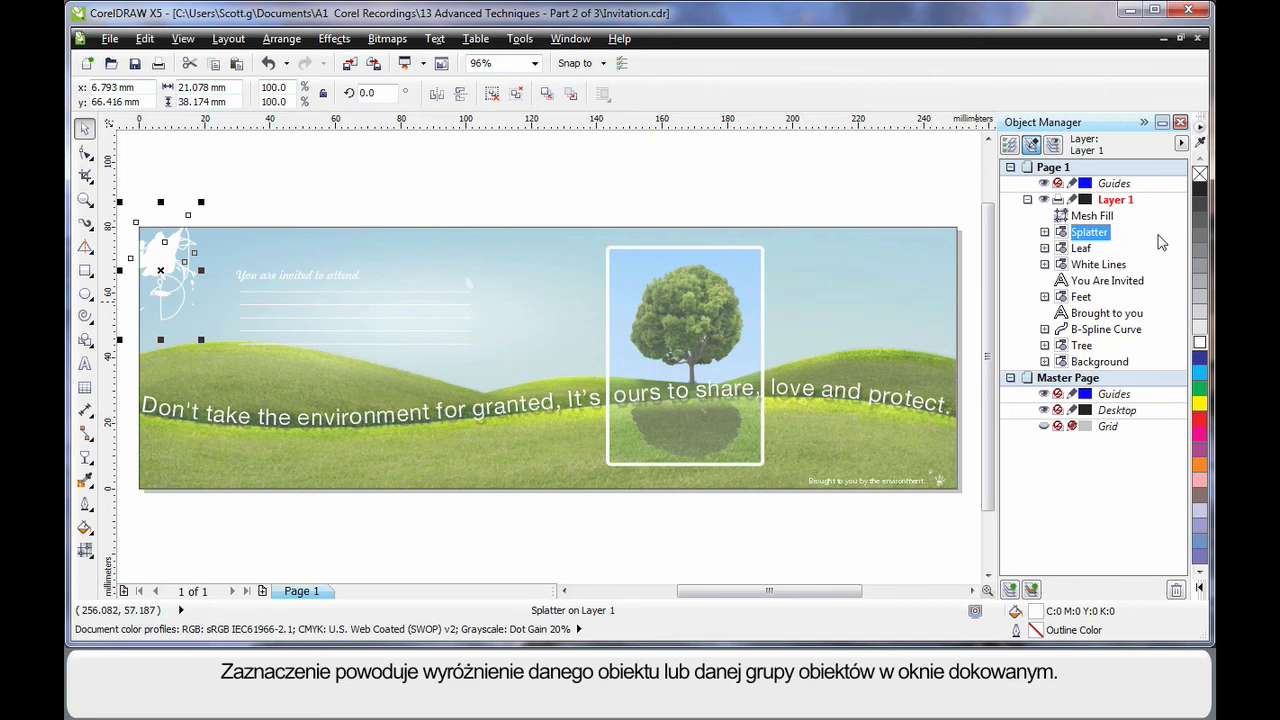
# Select the Leaf, White Lines, Tree and Background groups in turn to locate each one on the page
pyautogui.click(1088, 250)
pyautogui.click(1098, 266)
pyautogui.click(1082, 346)
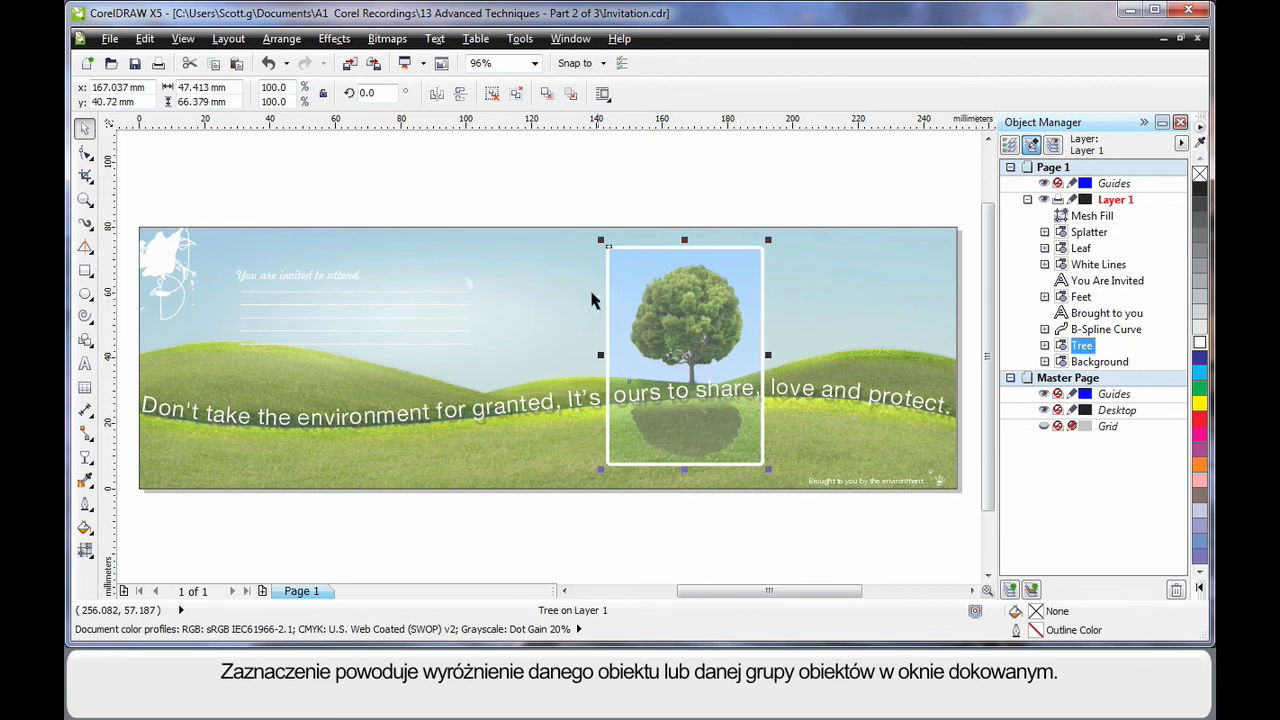
pyautogui.click(1112, 364)
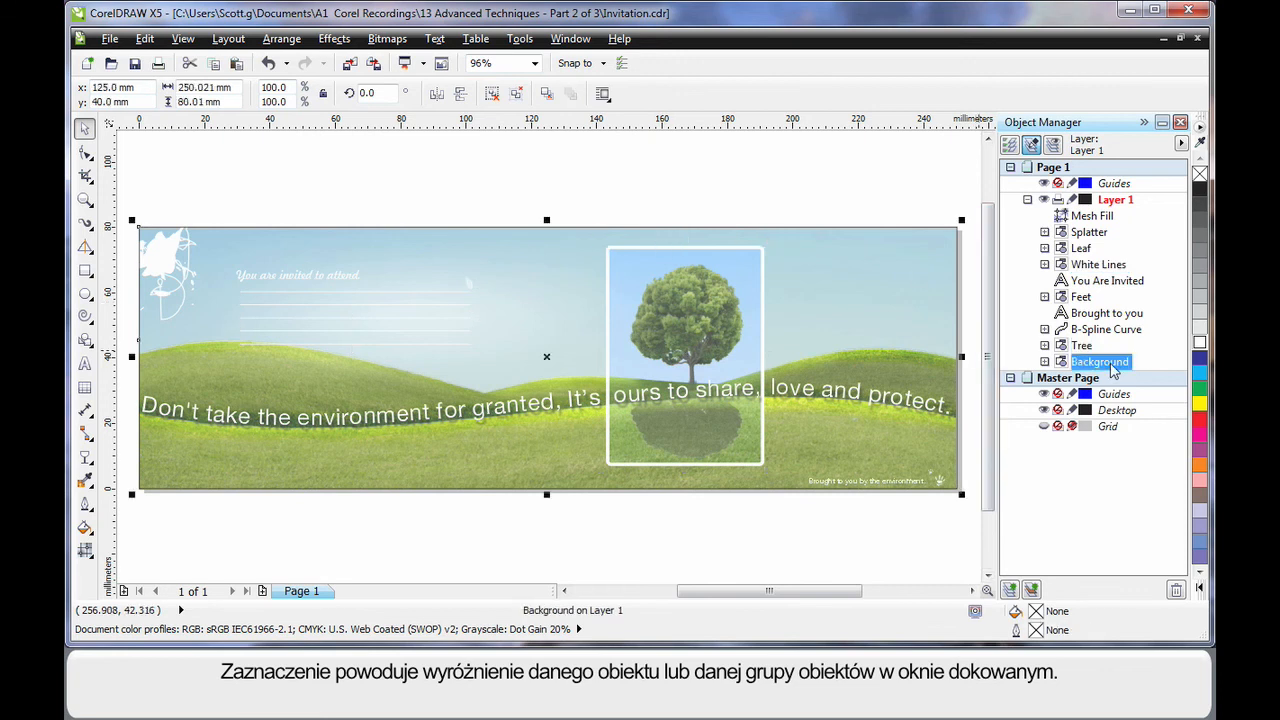
pyautogui.click(1083, 346)
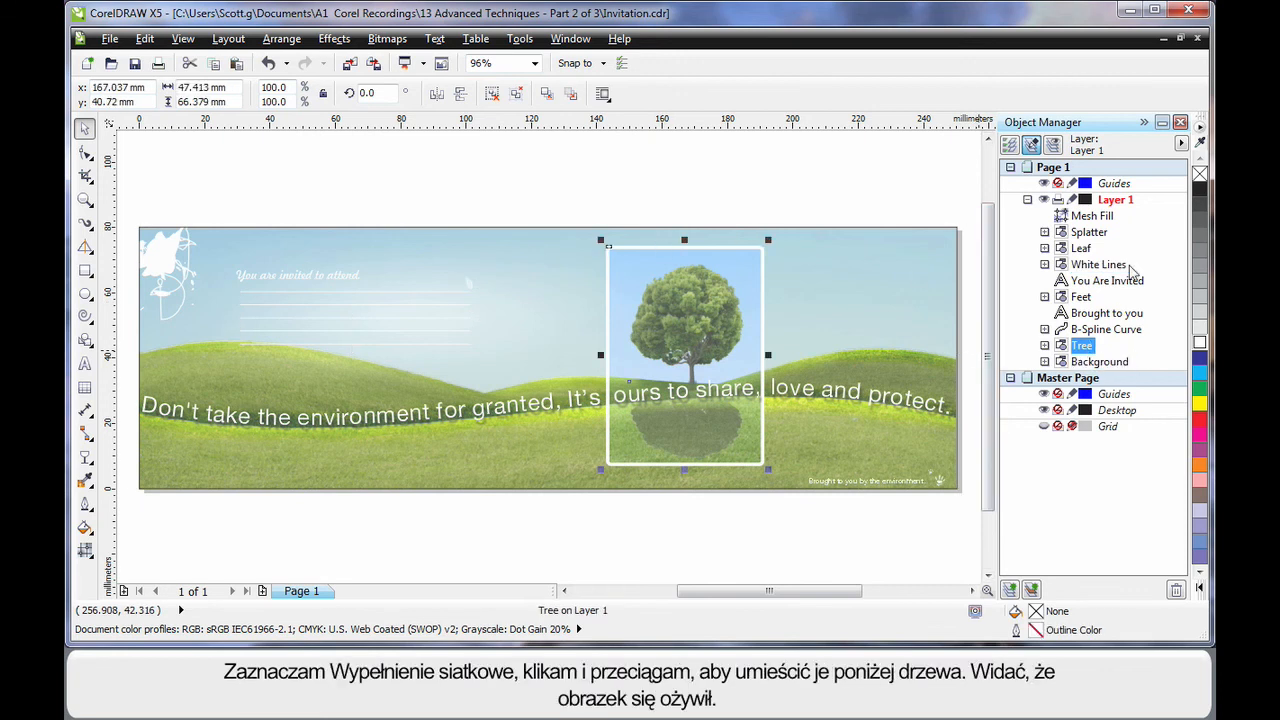
# Move the Mesh Fill object below Tree and above Background in Layer 1's stacking order, and deselect it
pyautogui.click(1094, 216)
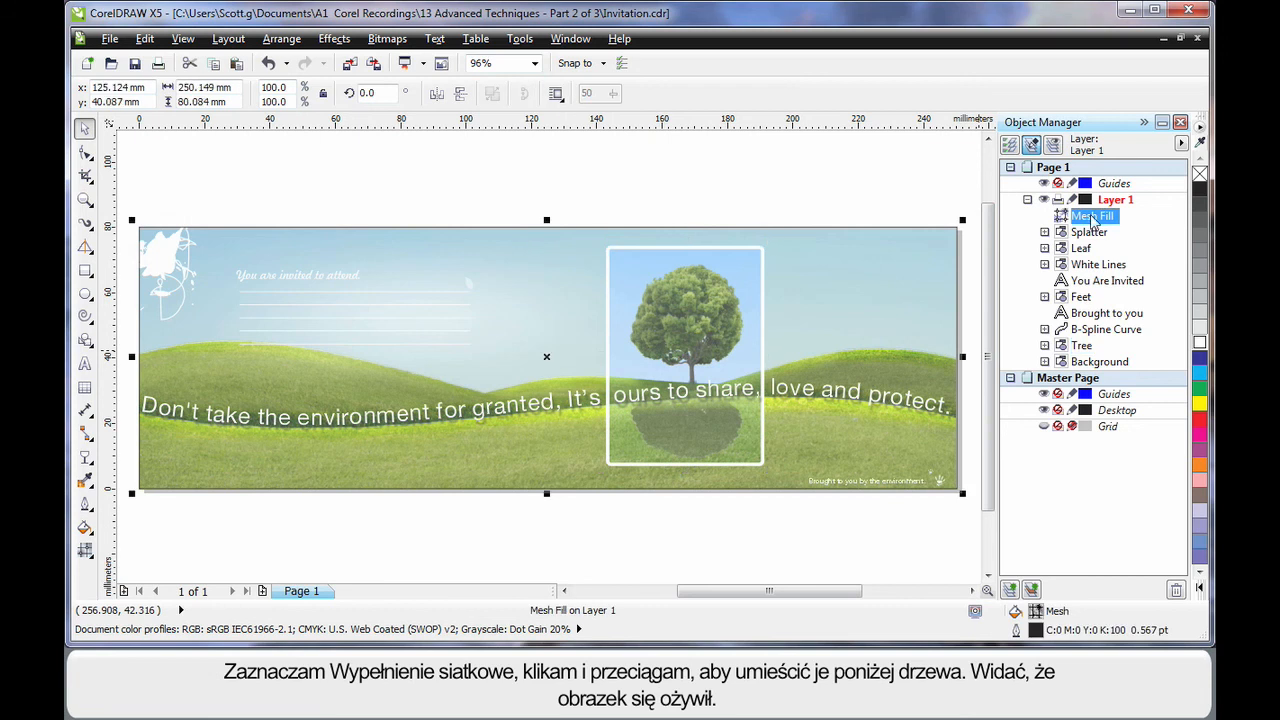
pyautogui.moveTo(1094, 220); pyautogui.dragTo(1085, 358)
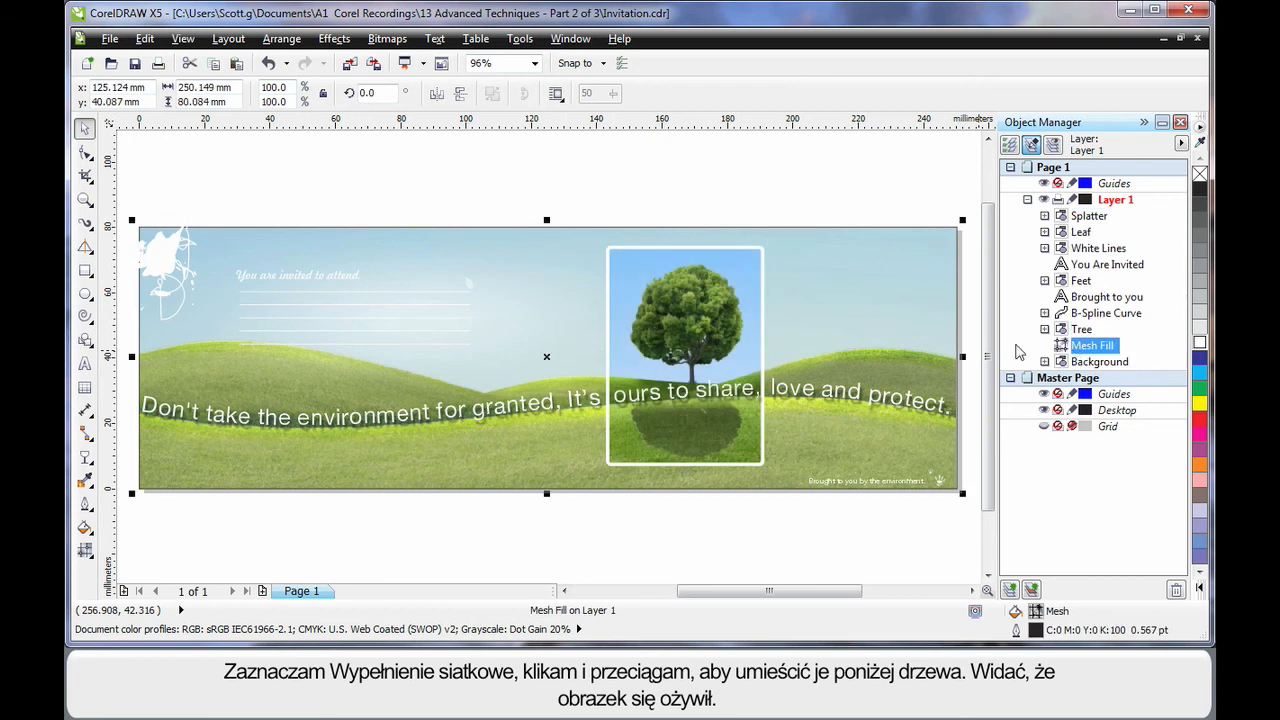
pyautogui.click(798, 543)
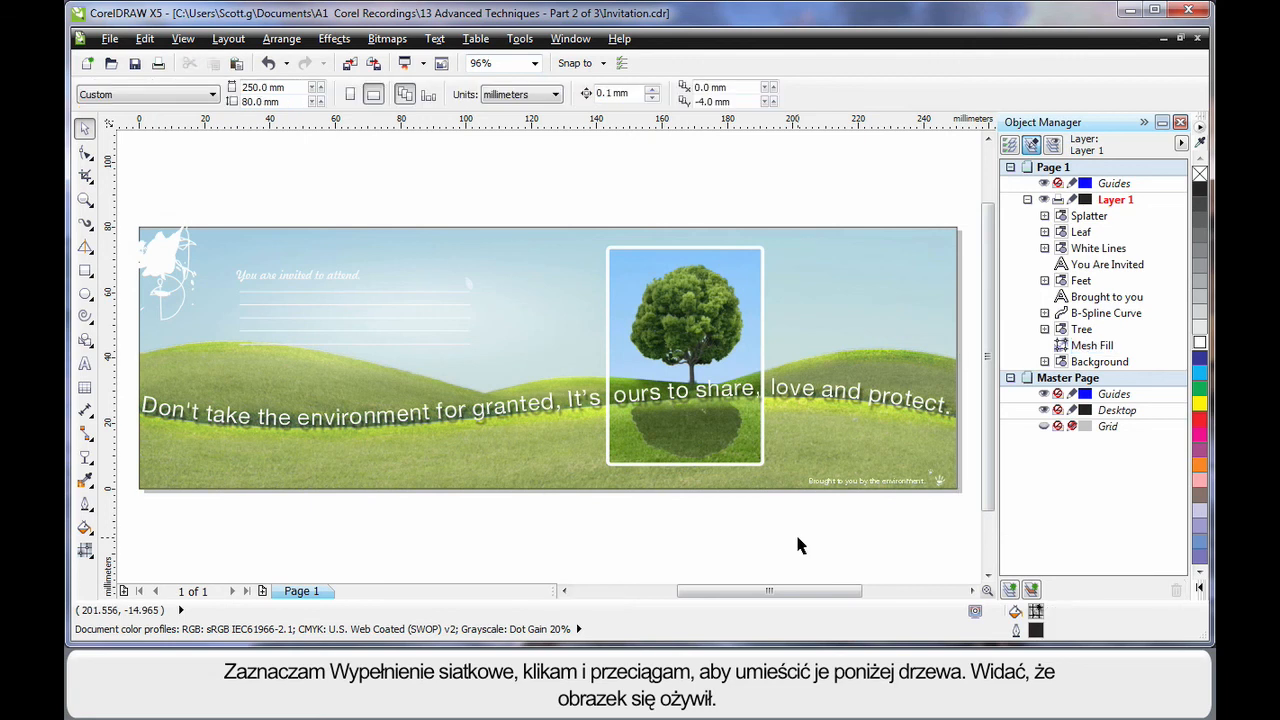